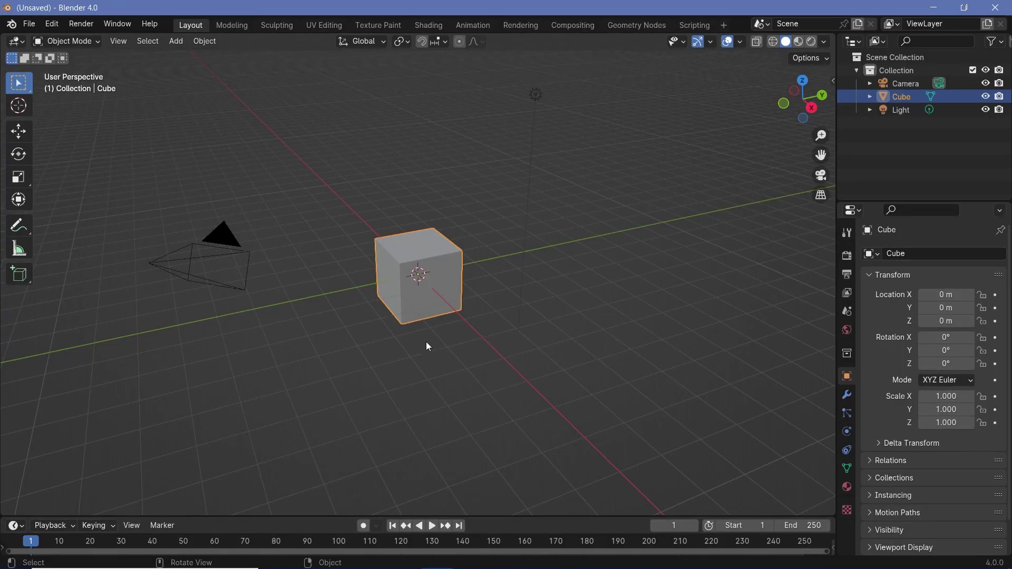
Delete the default cube from the scene.
key(x)
click(427, 339)
middle_drag(427, 338, 517, 307)
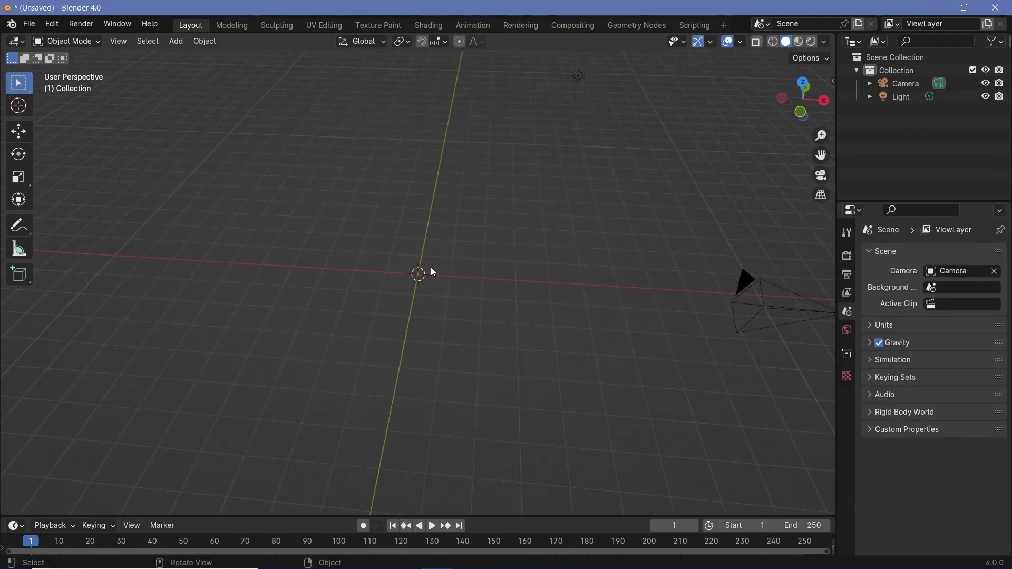
Add a Bezier circle curve at the world origin.
middle_drag(452, 290, 790, 270)
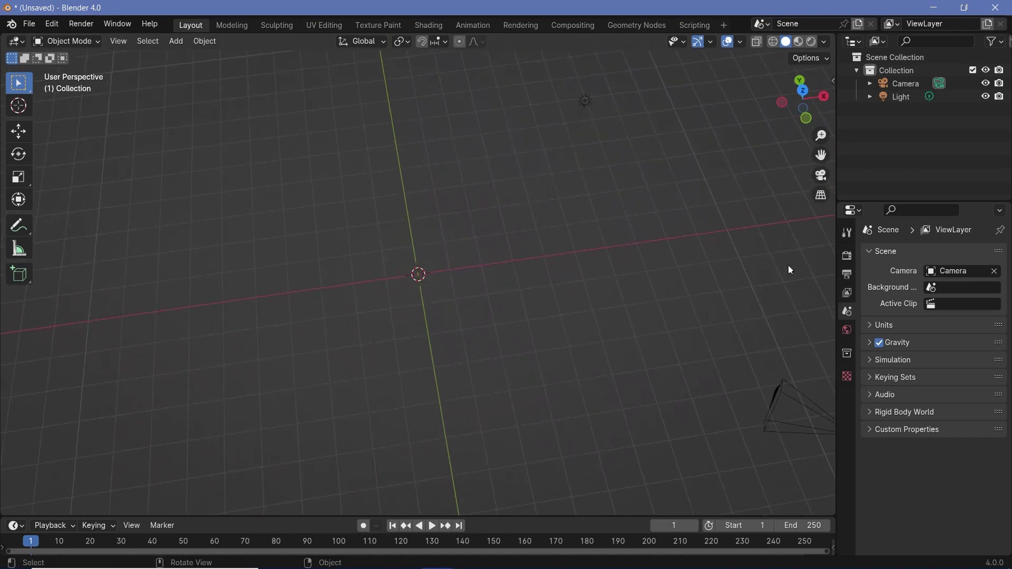
middle_drag(407, 309, 422, 303)
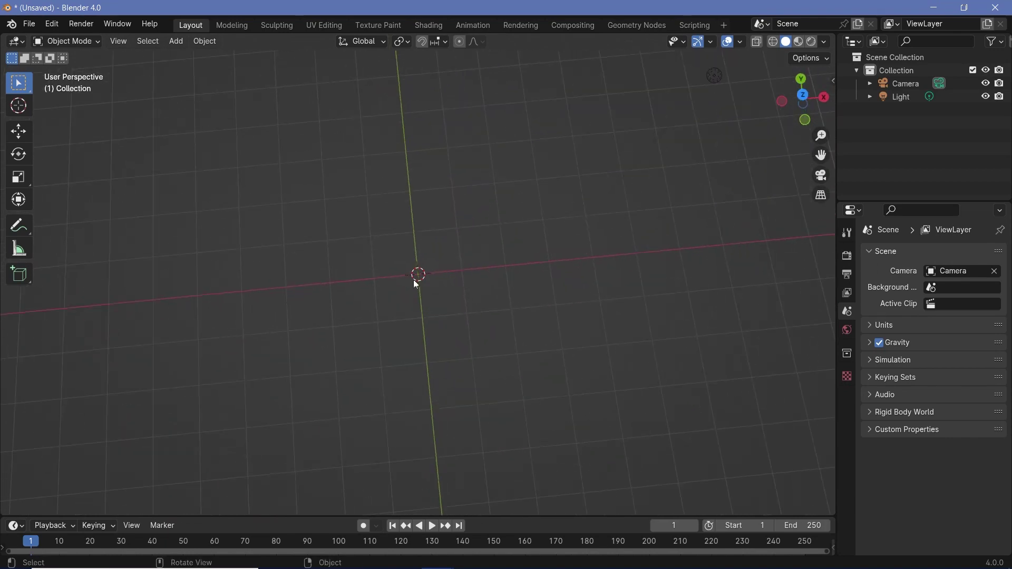
key(shift+a)
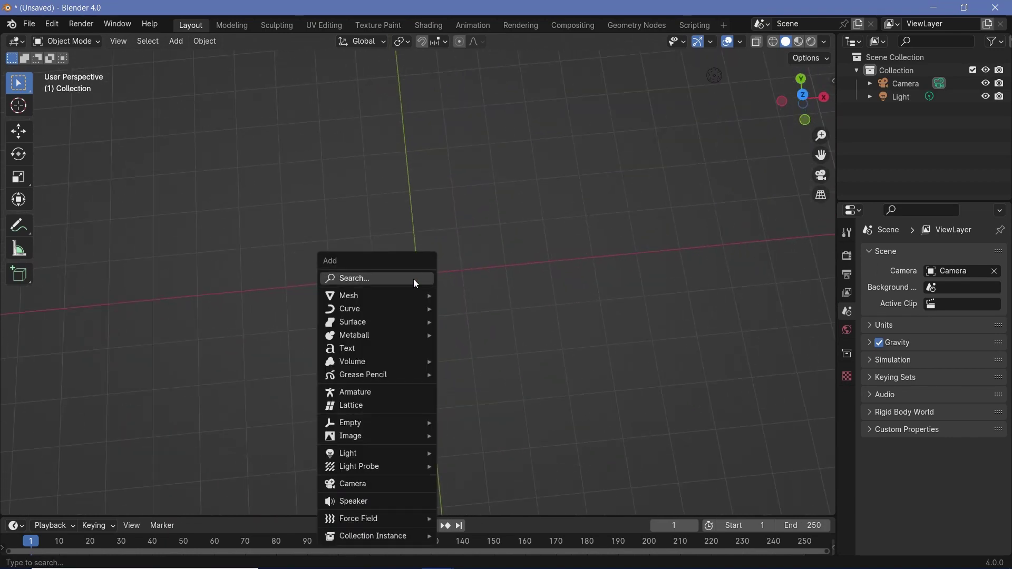
text(circl)
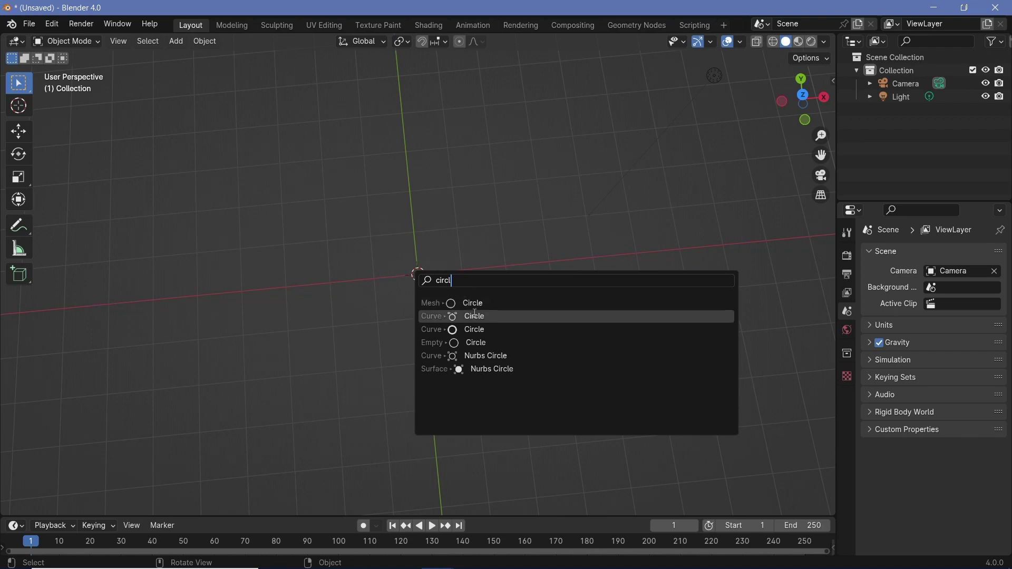
click(478, 319)
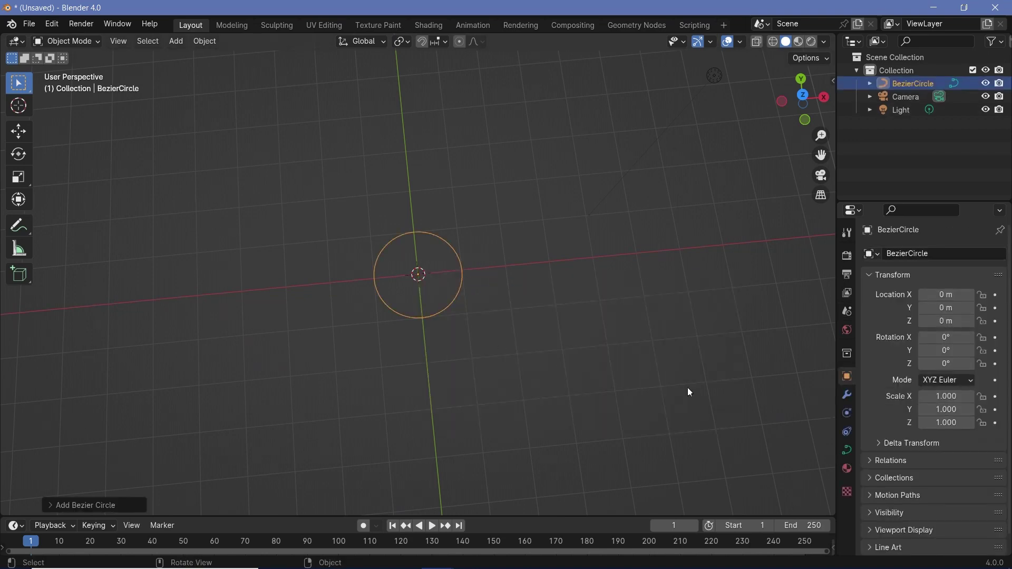
Smooth the Bezier circle in top view by raising its preview resolution to 64 and reducing it to 43.
click(844, 451)
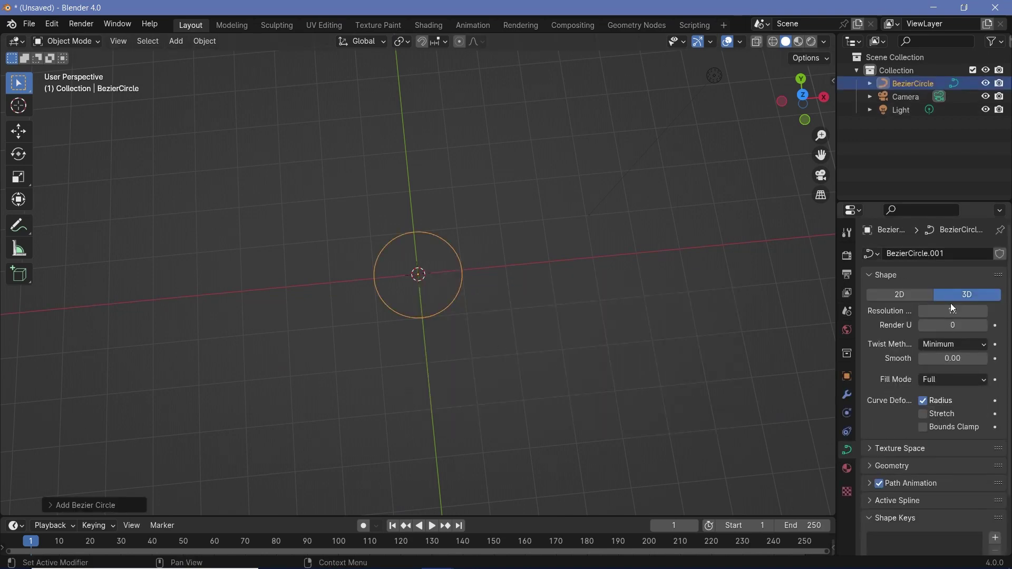
scroll(490, 290, up, 4)
scroll(486, 294, up, 4)
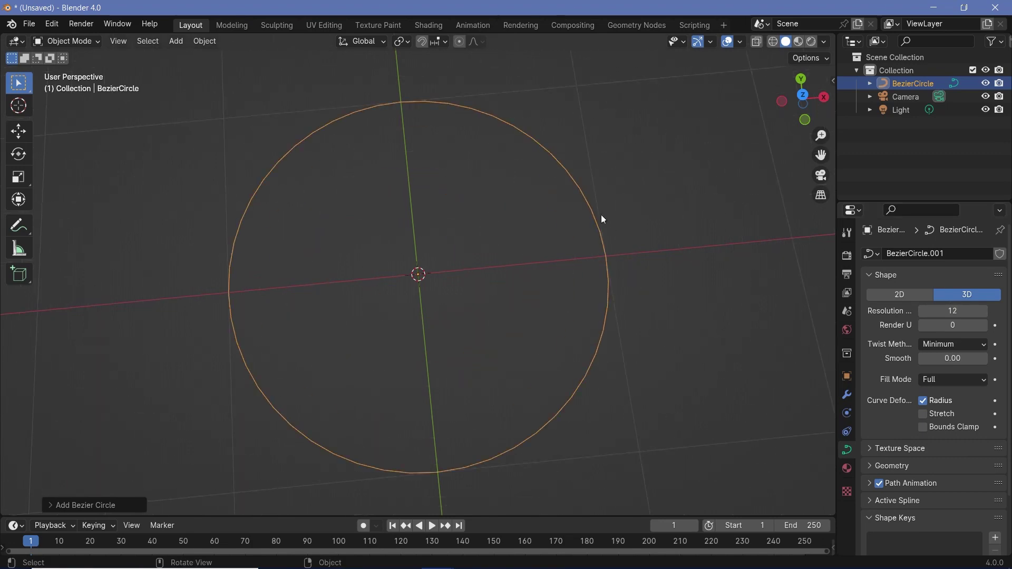
key(KP_7)
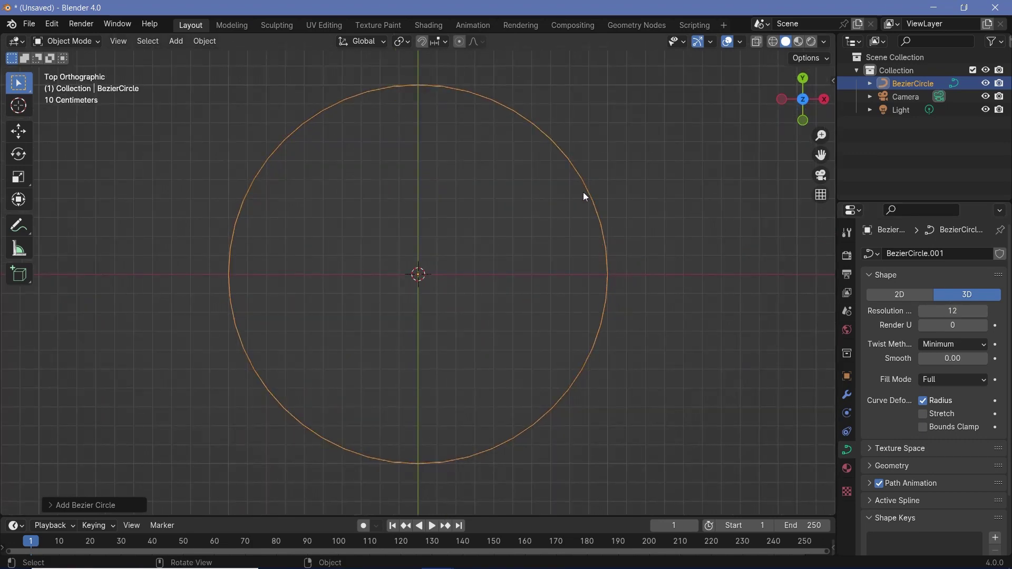
scroll(583, 192, up, 5)
scroll(422, 187, up, 3)
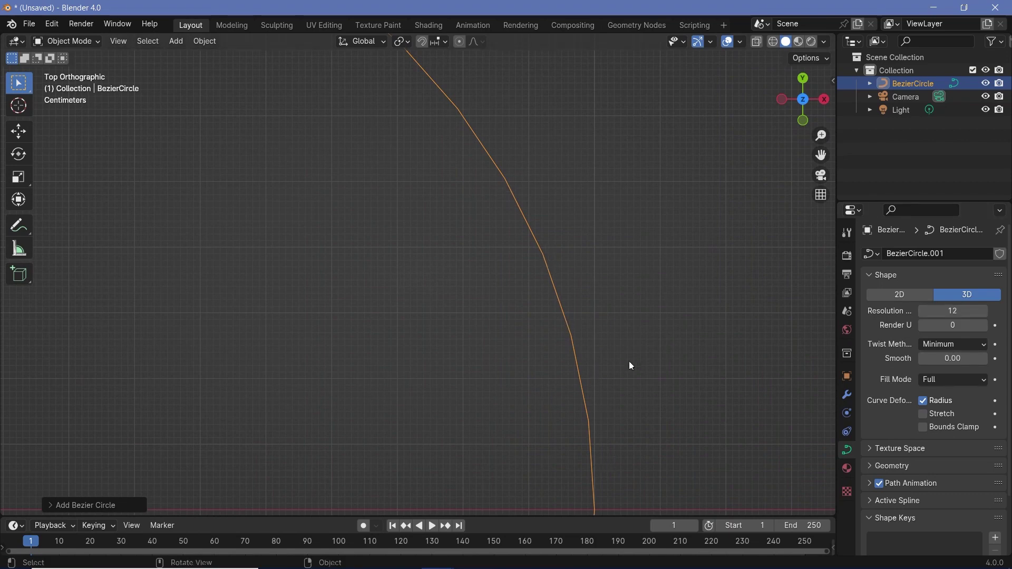
double_click(953, 311)
text(64)
key(Return)
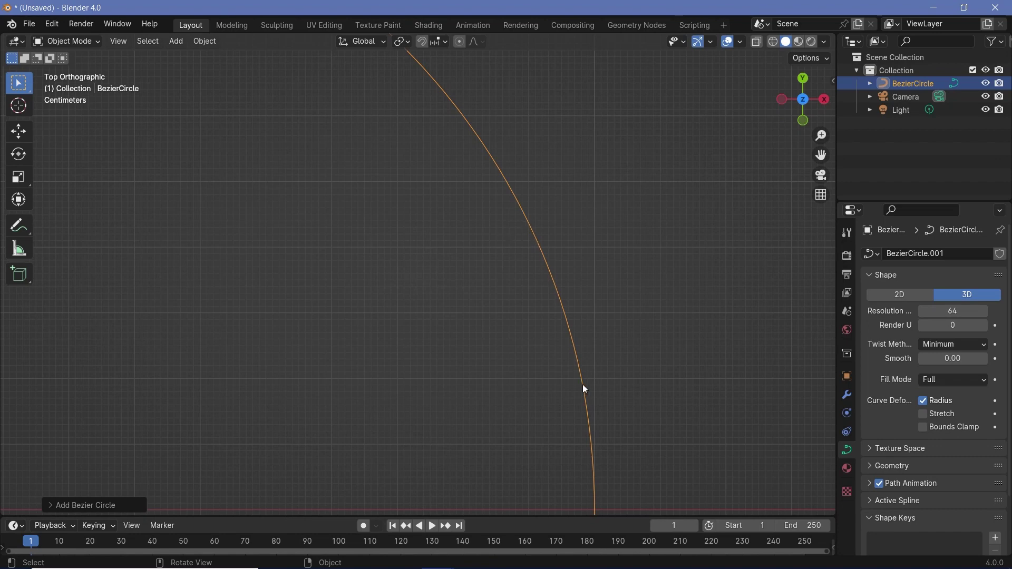
ctrl+middle_drag(583, 384, 426, 485)
shift+middle_drag(468, 386, 593, 351)
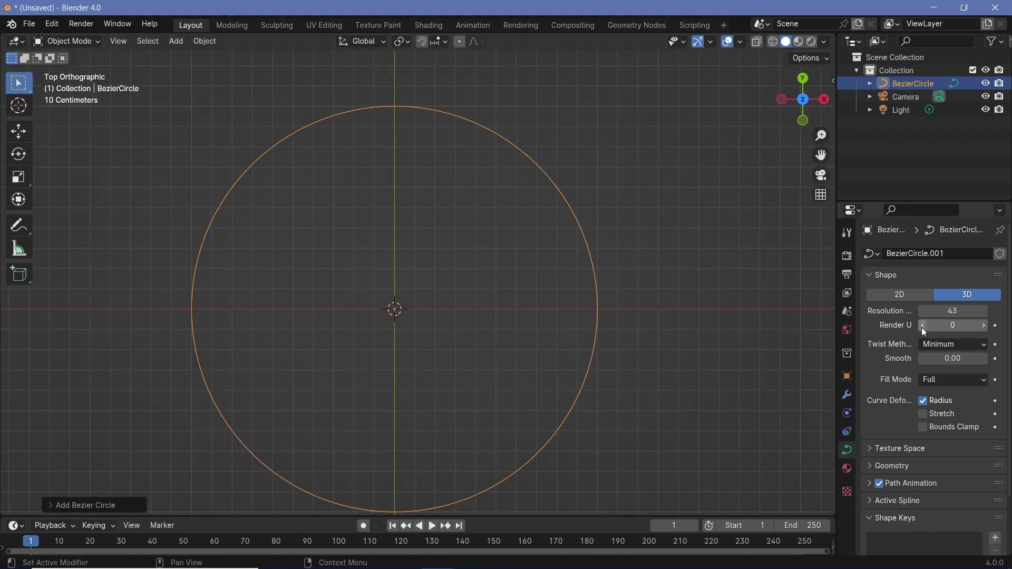
Make the circle curve 2D and set its fill mode to Both.
click(890, 299)
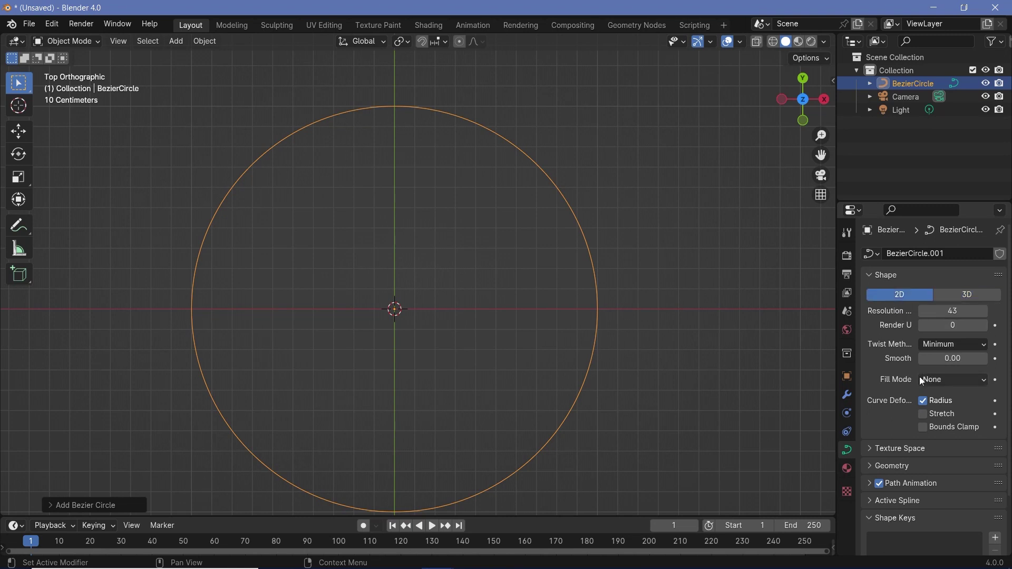
click(961, 378)
click(942, 437)
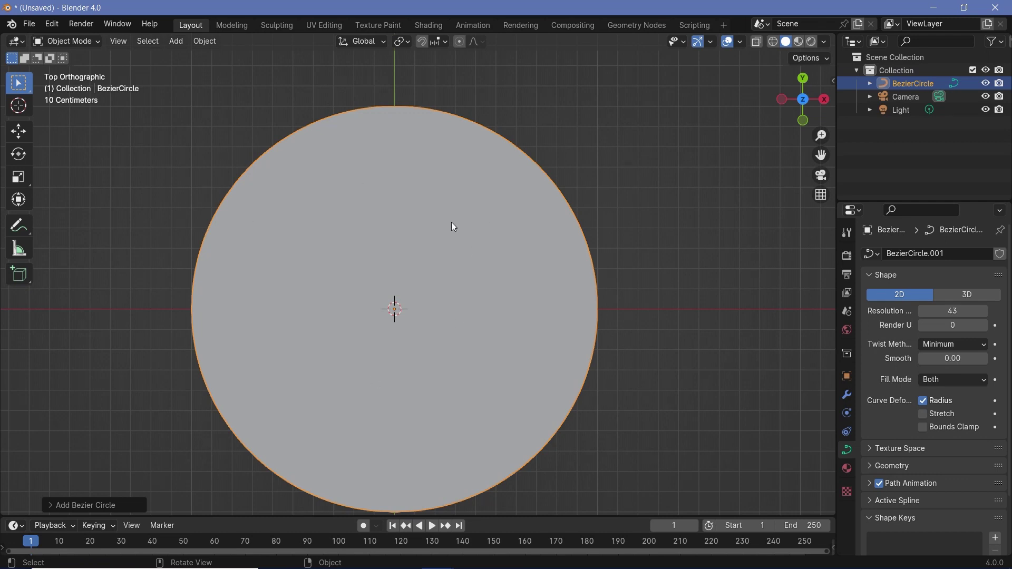
scroll(422, 390, down, 2)
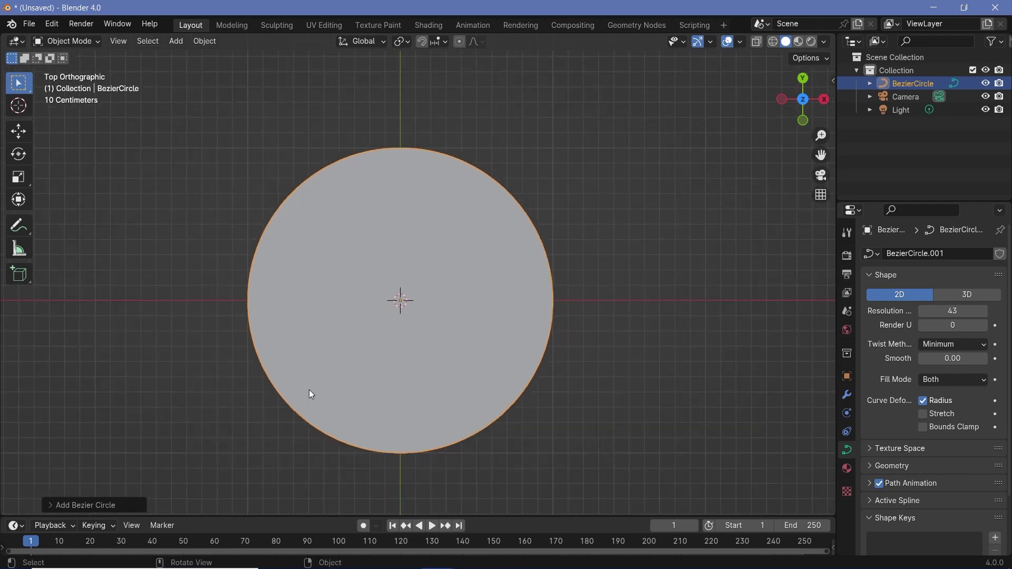
Assign the existing material named Material to the filled circle.
click(843, 467)
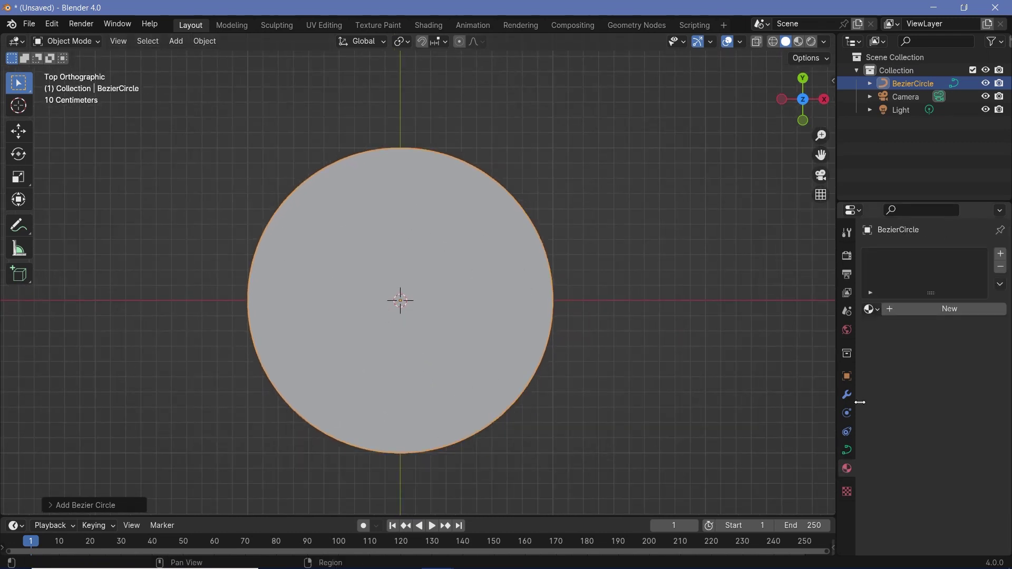
click(869, 310)
click(810, 328)
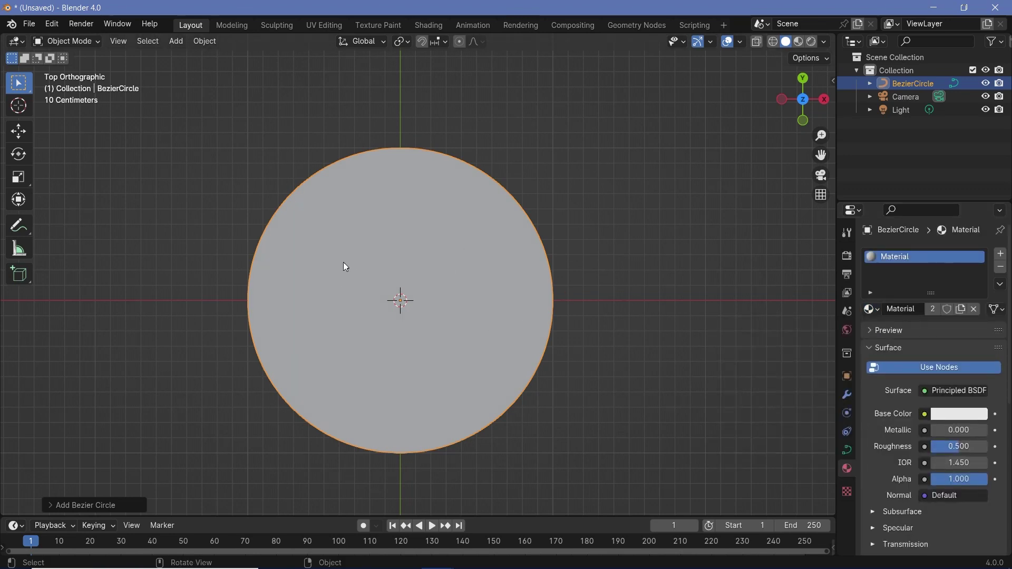
Rename the circle object to NightBackground and its material to NightBG.
double_click(912, 84)
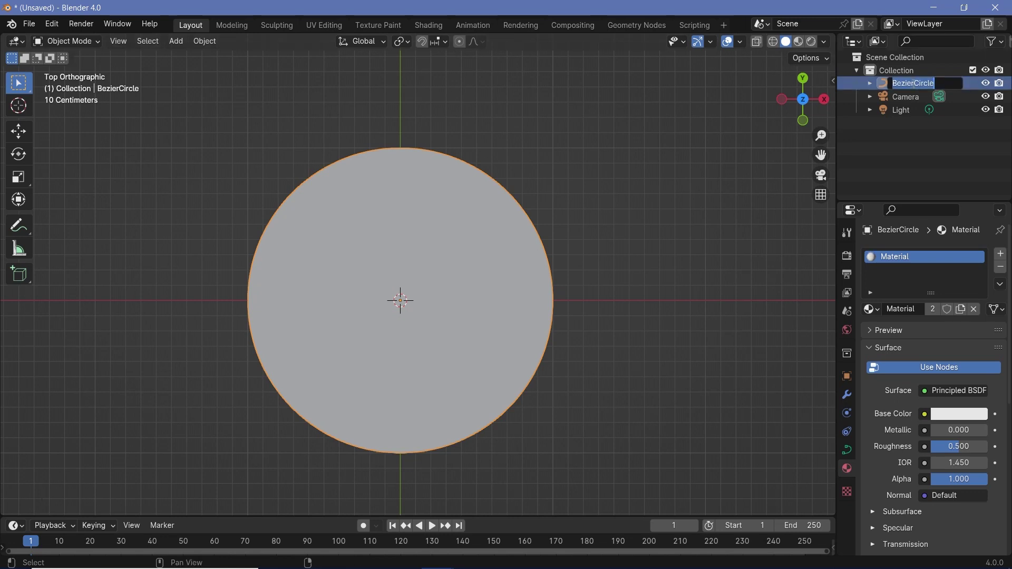
text(NightSackground)
key(Return)
double_click(912, 310)
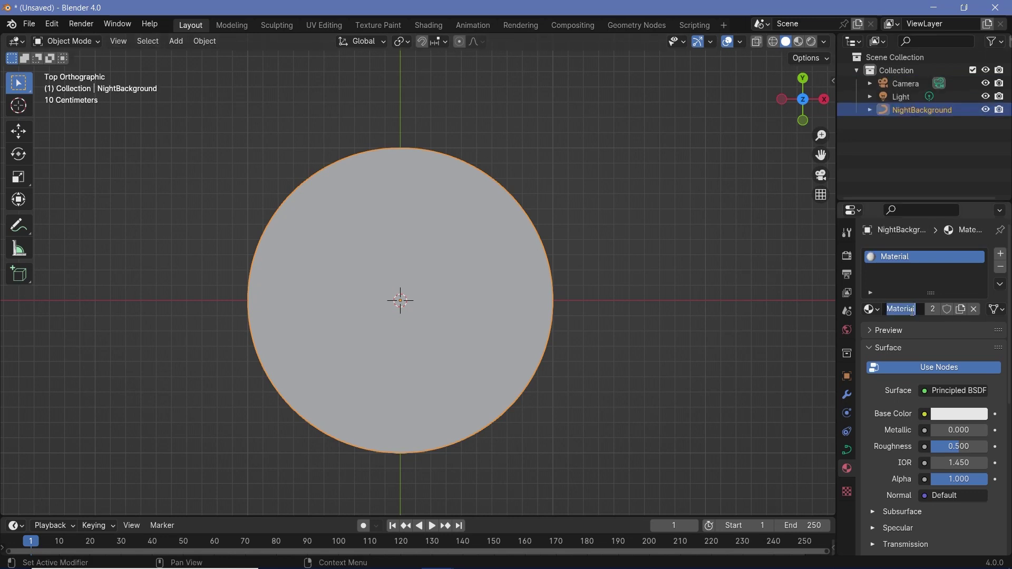
text(NightBG)
key(Return)
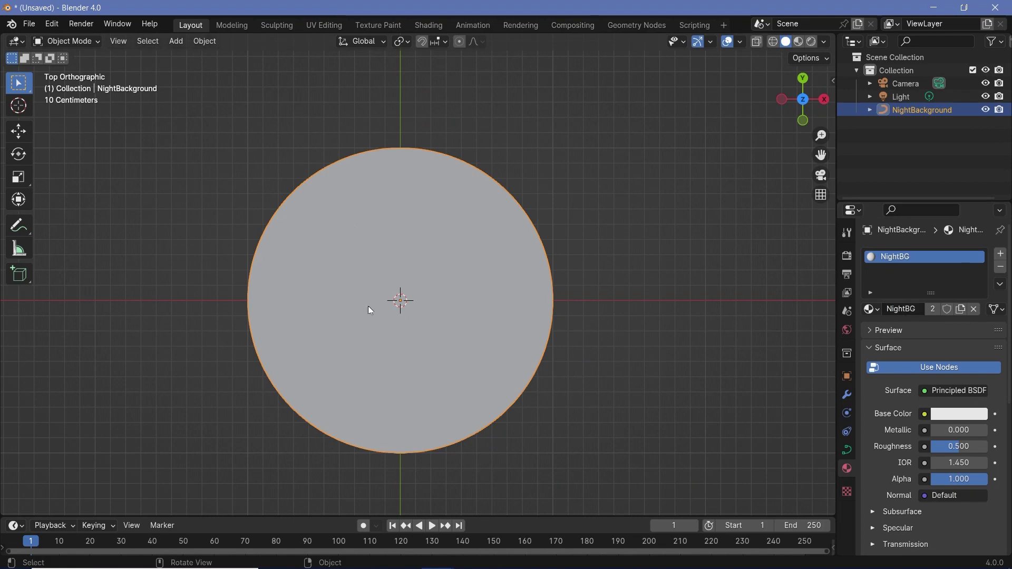
Show the viewport in rendered shading and set the world background colour to full white.
click(811, 42)
click(847, 255)
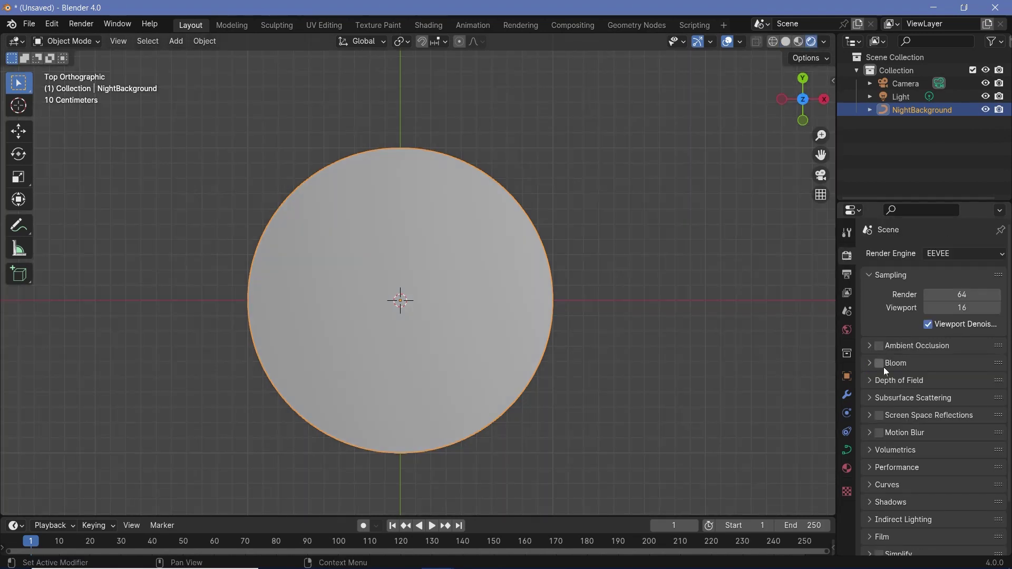
click(846, 331)
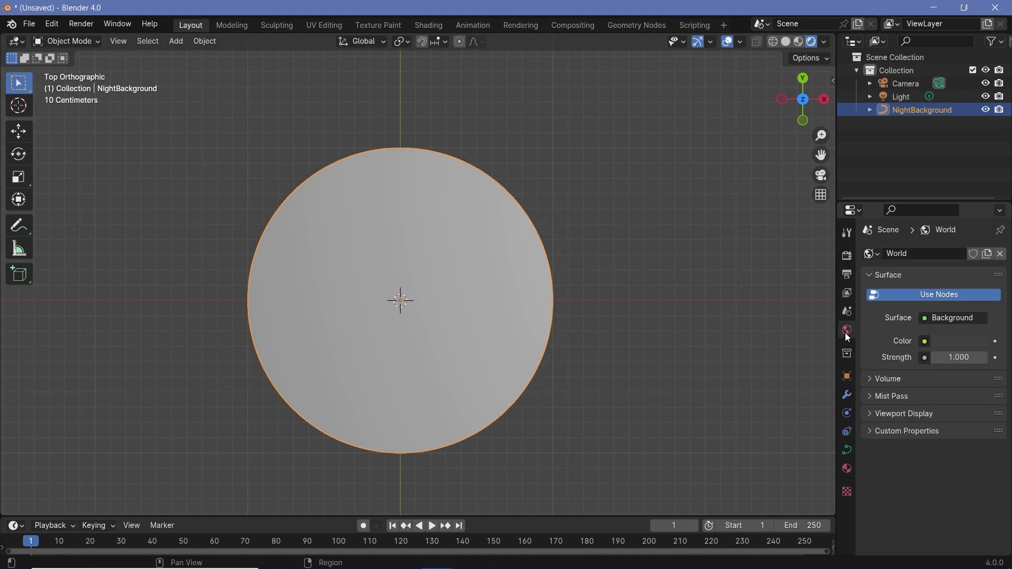
click(967, 341)
drag(978, 221, 978, 136)
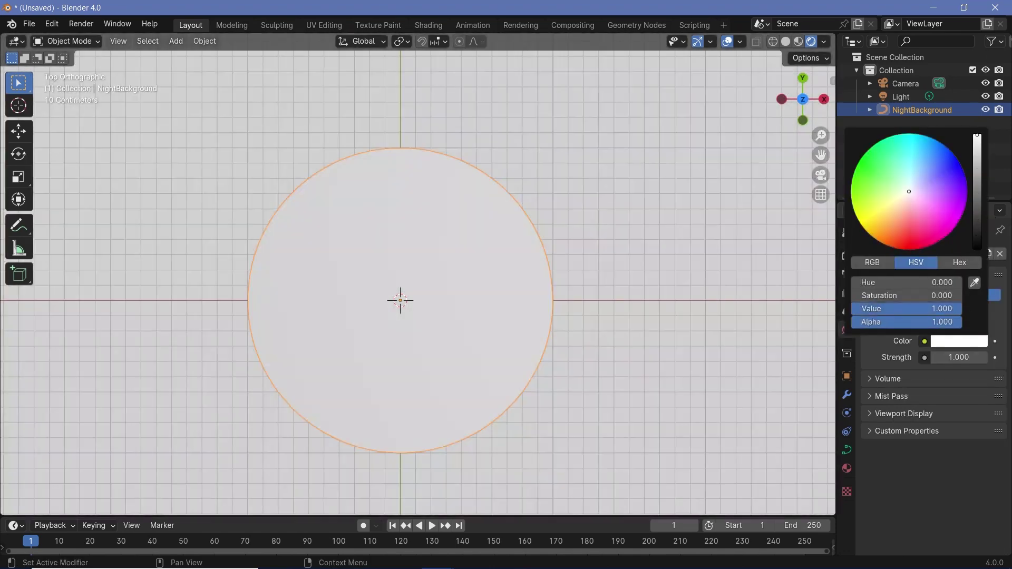
Delete the scene's light and select the NightBackground circle.
click(906, 97)
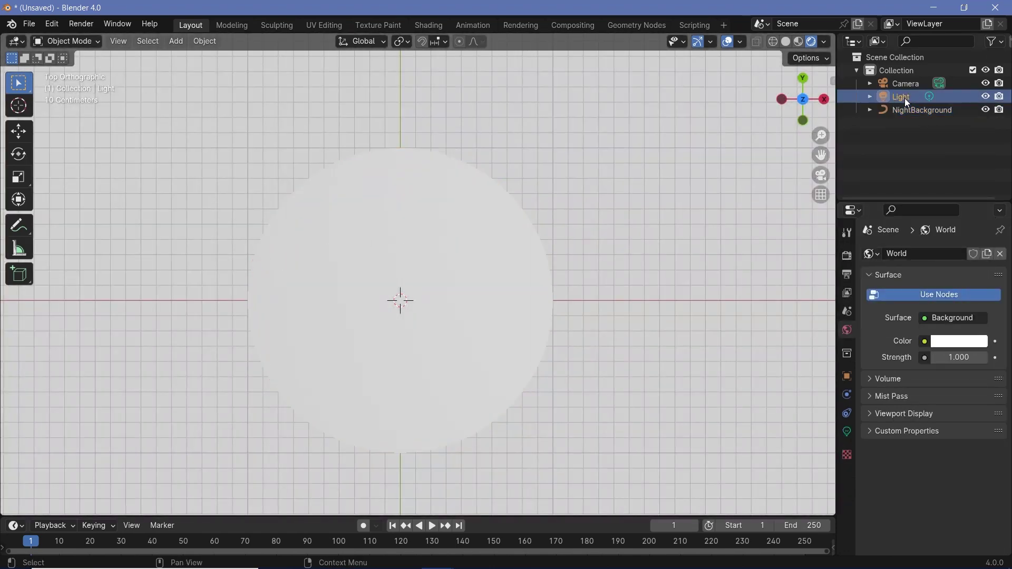
key(x)
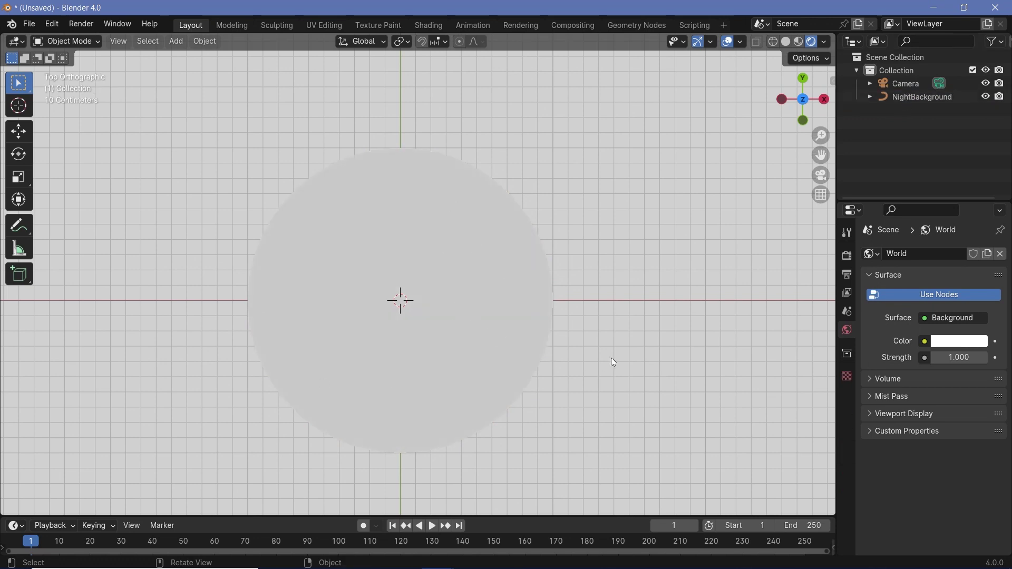
click(538, 287)
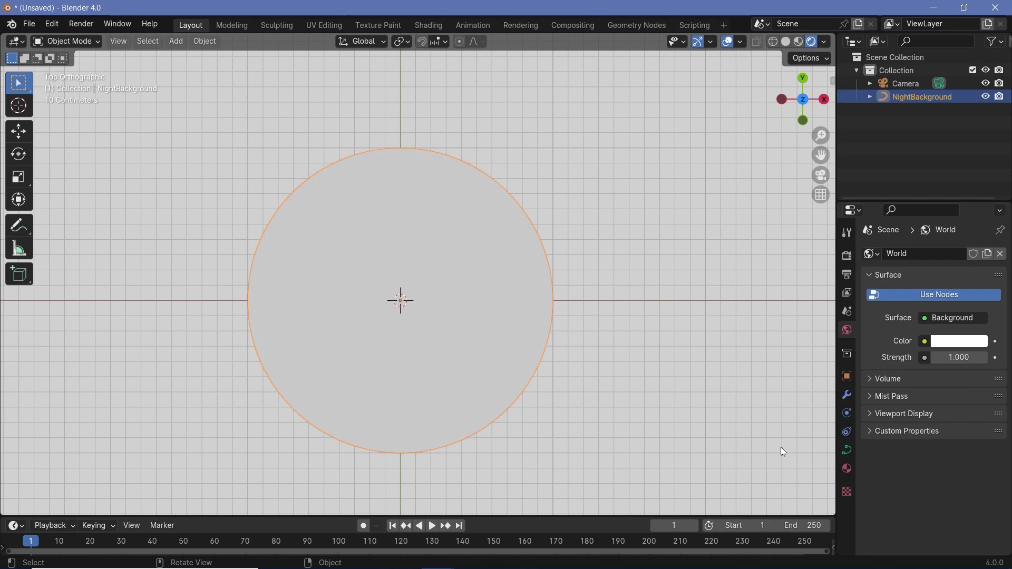
Split the 3D viewport vertically, turn the new area into a Shader Editor and hide its sidebar.
drag(830, 512, 524, 506)
click(535, 42)
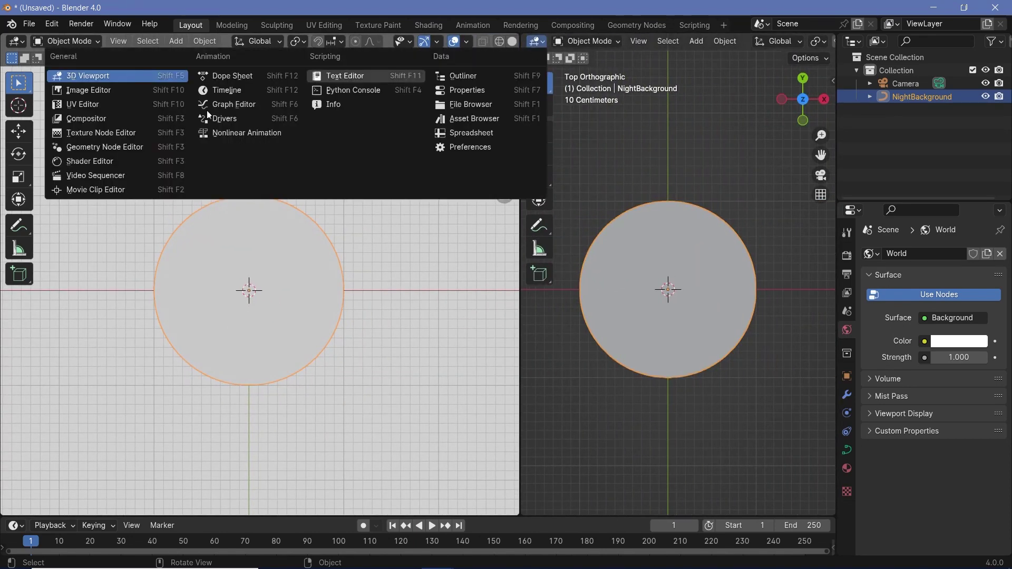
click(82, 161)
key(n)
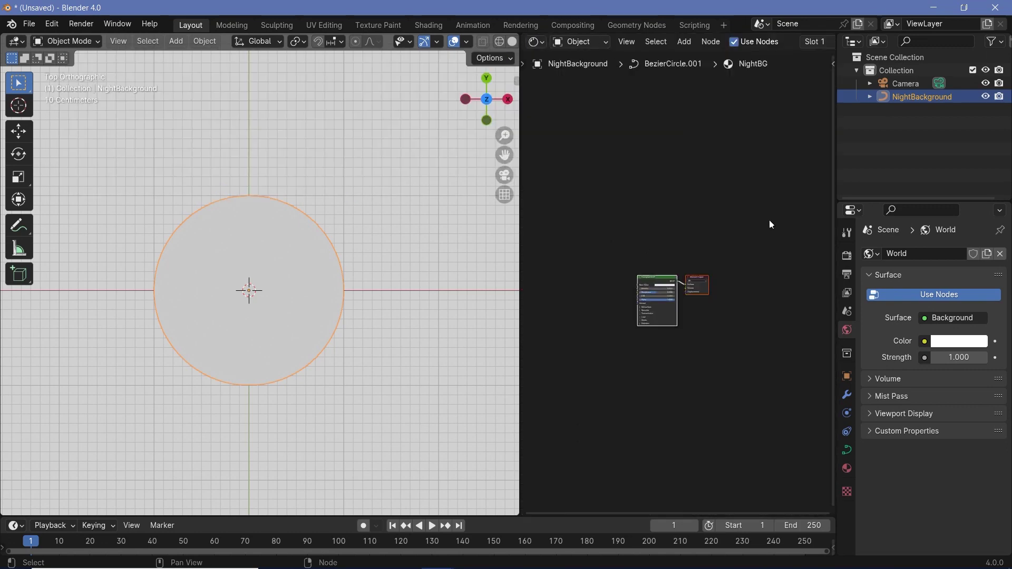
Add a Gradient Texture node before the Principled BSDF in the NightBG material and set its type to Spherical.
scroll(663, 359, up, 6)
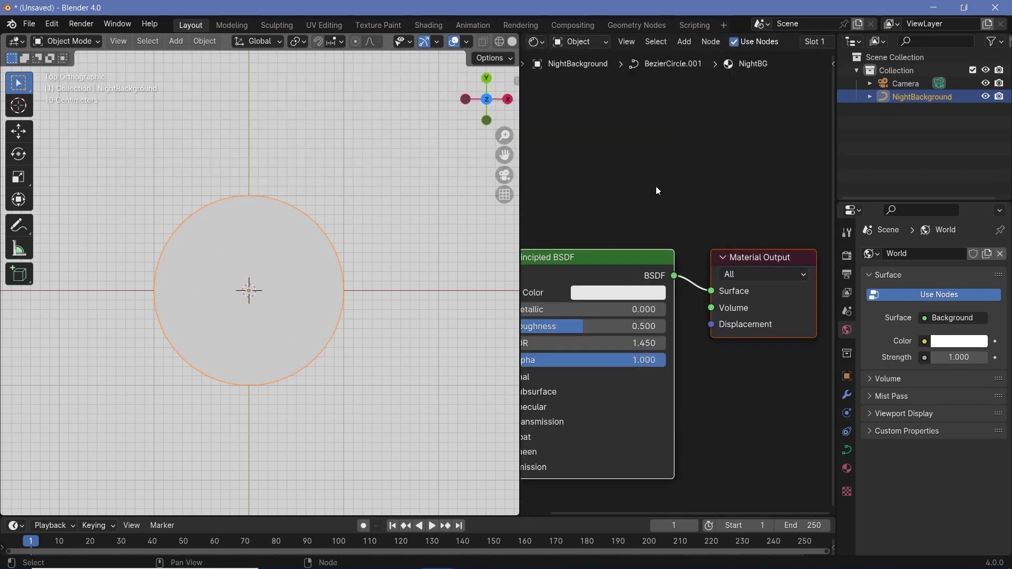
ctrl+middle_drag(592, 218, 581, 264)
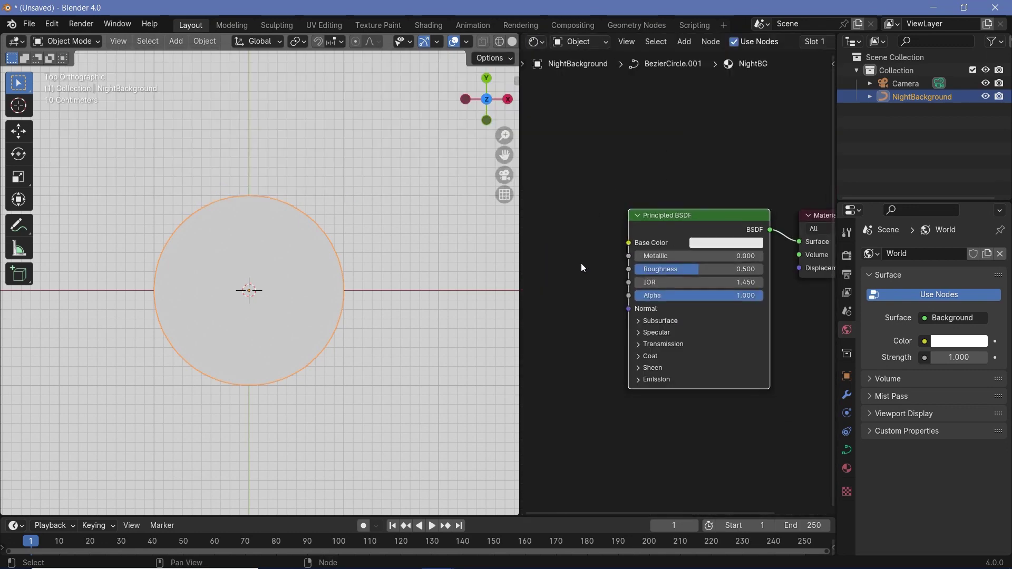
middle_drag(653, 248, 727, 237)
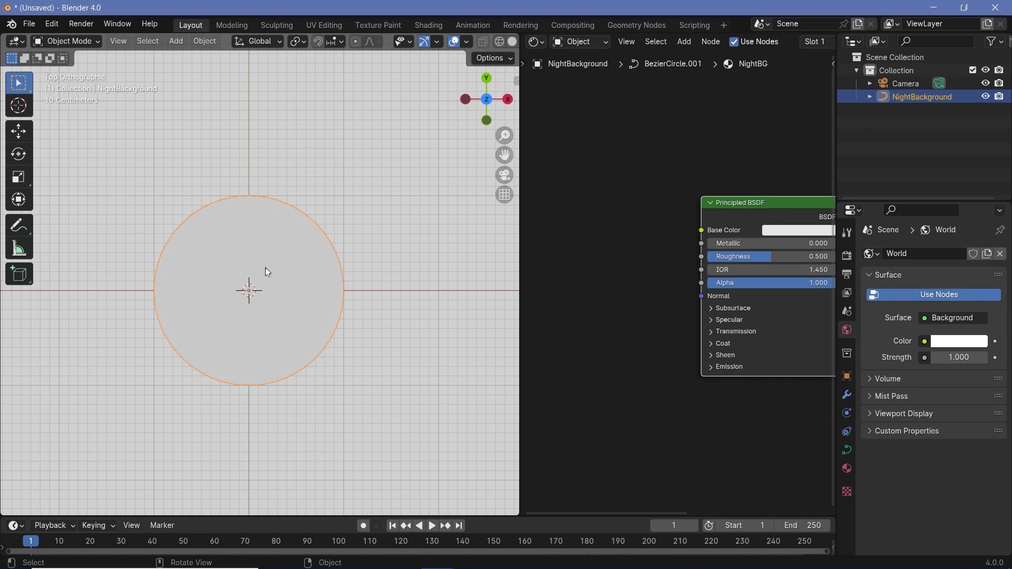
key(shift+a)
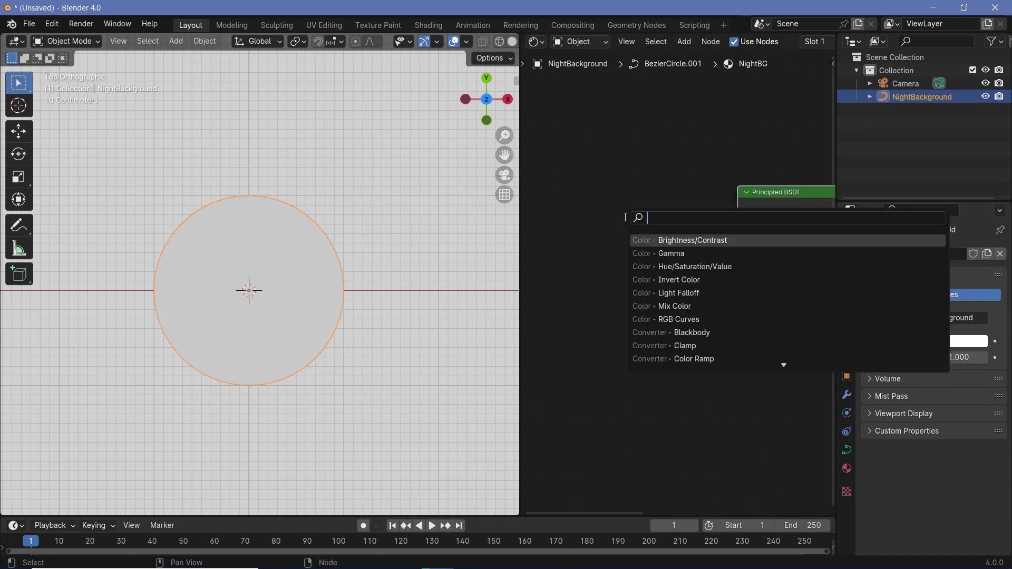
text(grad)
key(Return)
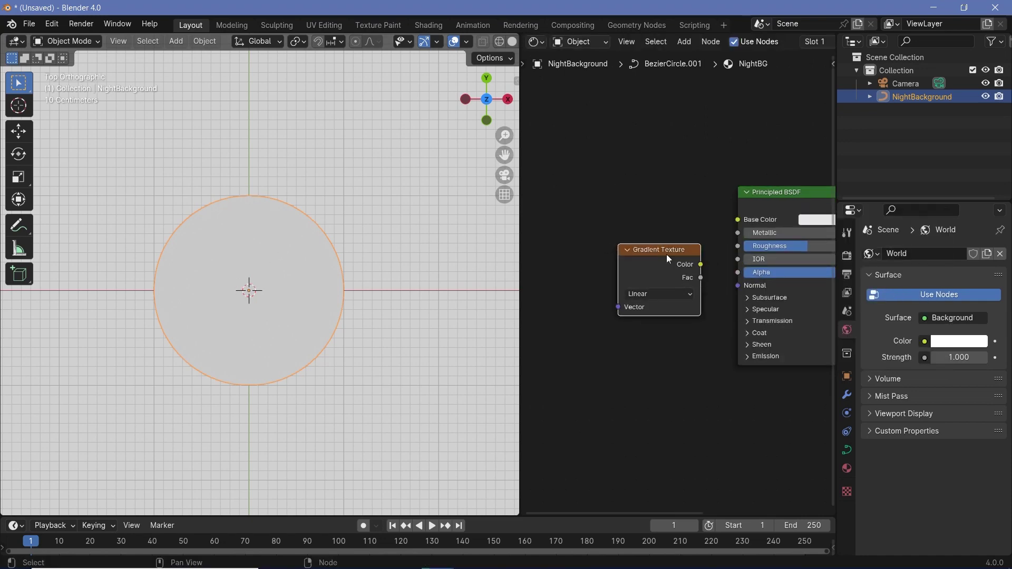
drag(667, 254, 611, 251)
middle_drag(608, 260, 648, 237)
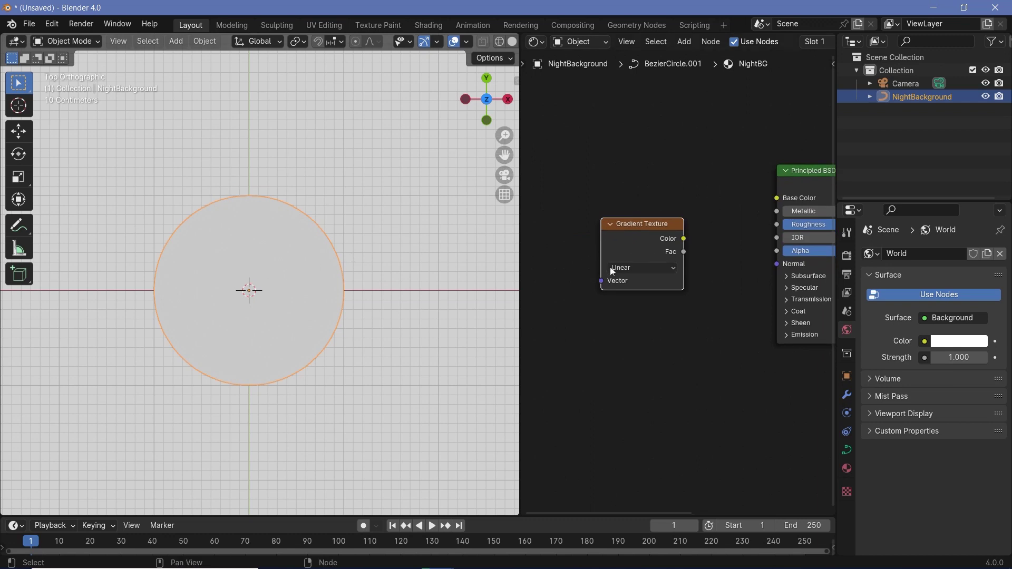
click(613, 269)
click(633, 346)
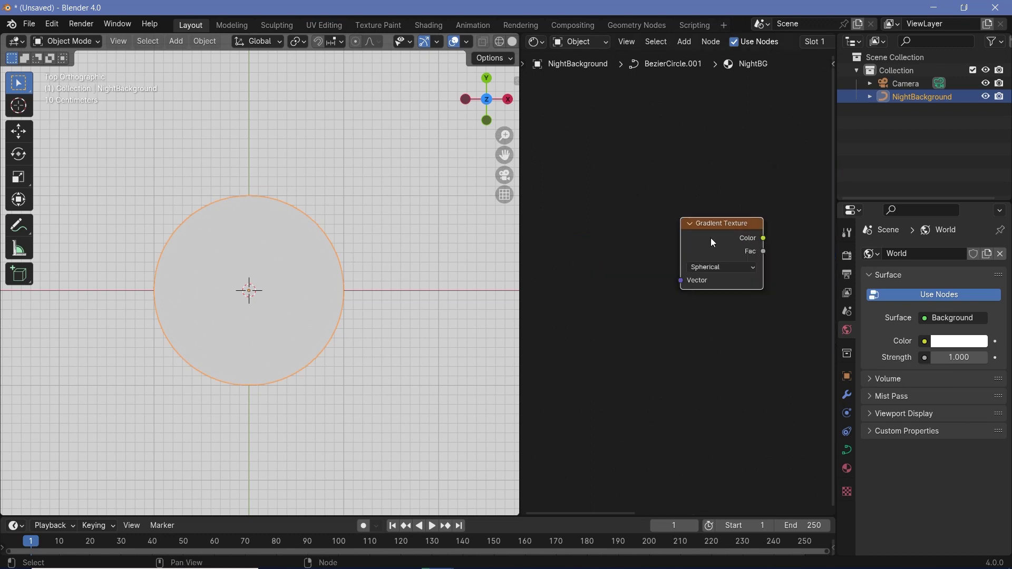
Preview the Gradient Texture node's color output directly on the circle, bypassing the Principled BSDF.
middle_drag(732, 240, 701, 244)
middle_drag(561, 295, 475, 308)
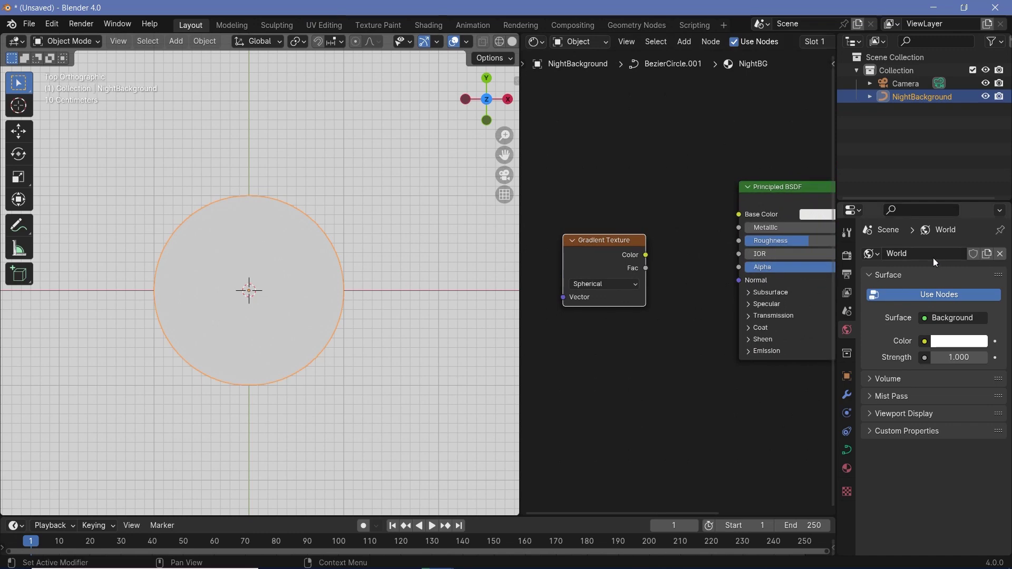
ctrl+shift+click(606, 269)
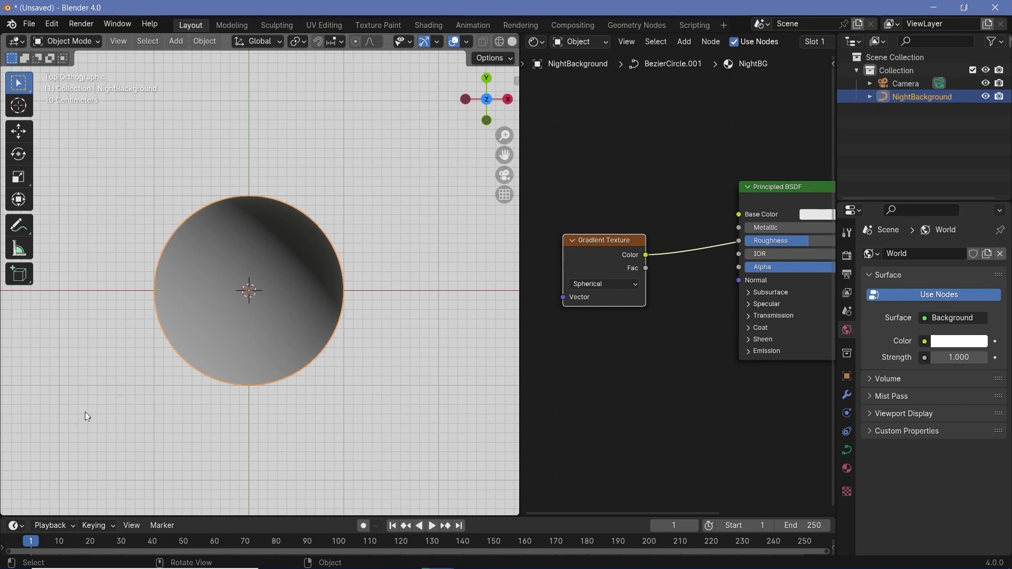
Add Texture Coordinate and Mapping nodes ahead of the Gradient Texture and drive the Mapping vector from the Object coordinates.
middle_drag(559, 334, 631, 333)
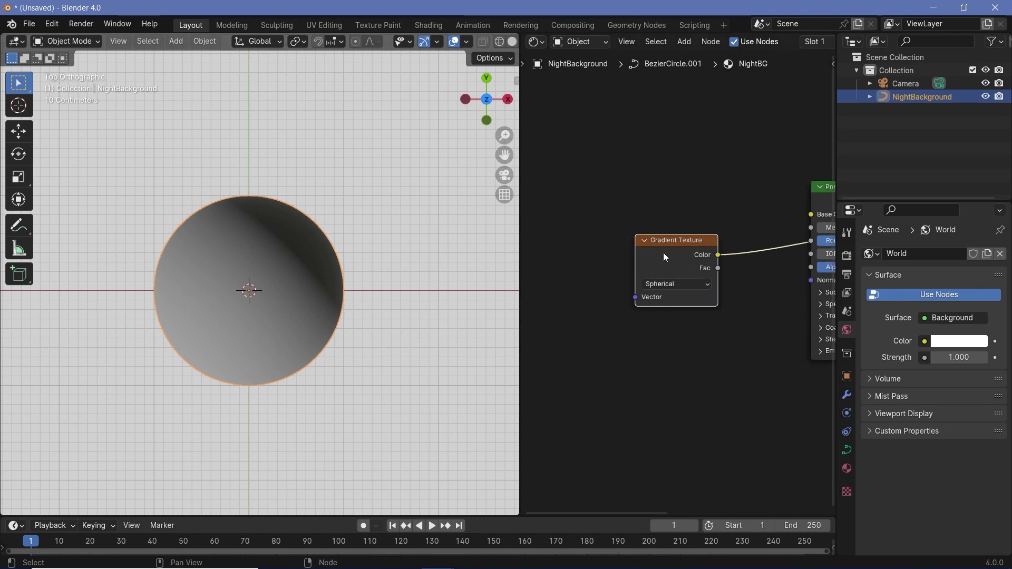
key(ctrl+t)
middle_drag(589, 226, 695, 195)
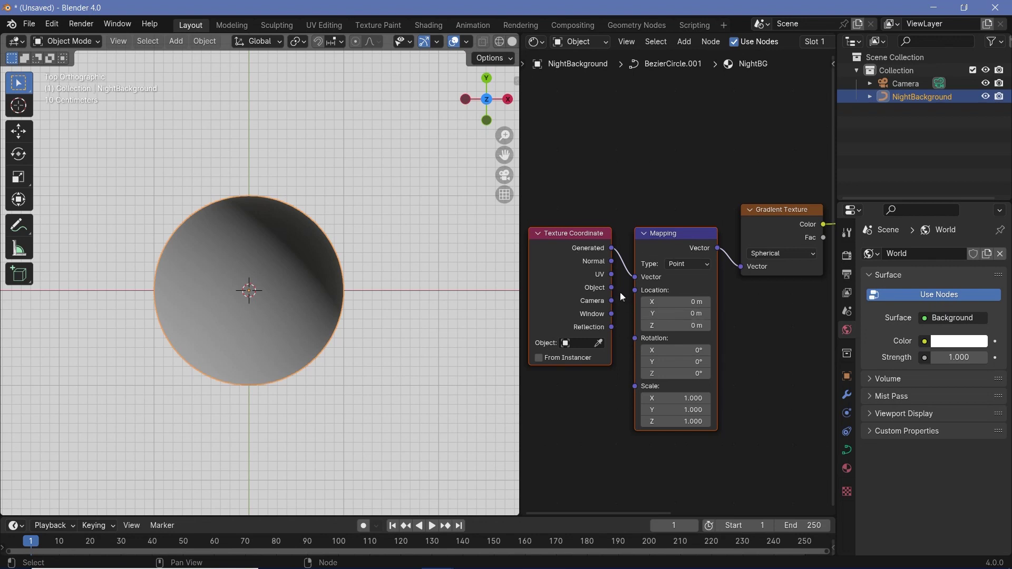
drag(612, 288, 635, 277)
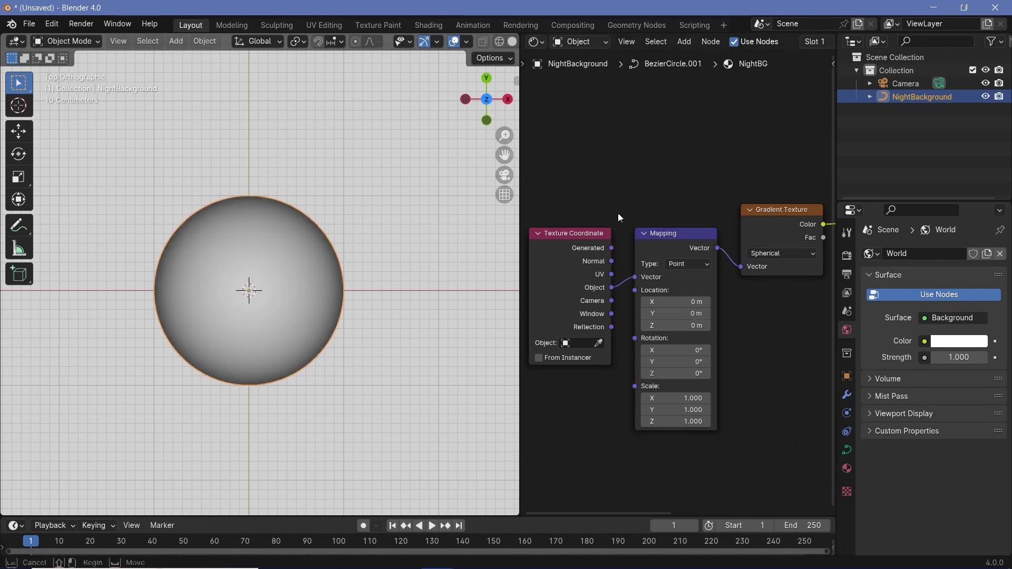
Insert a Color Ramp node on the link leaving the Gradient Texture's Color output.
drag(578, 193, 784, 296)
drag(764, 227, 614, 244)
key(shift+a)
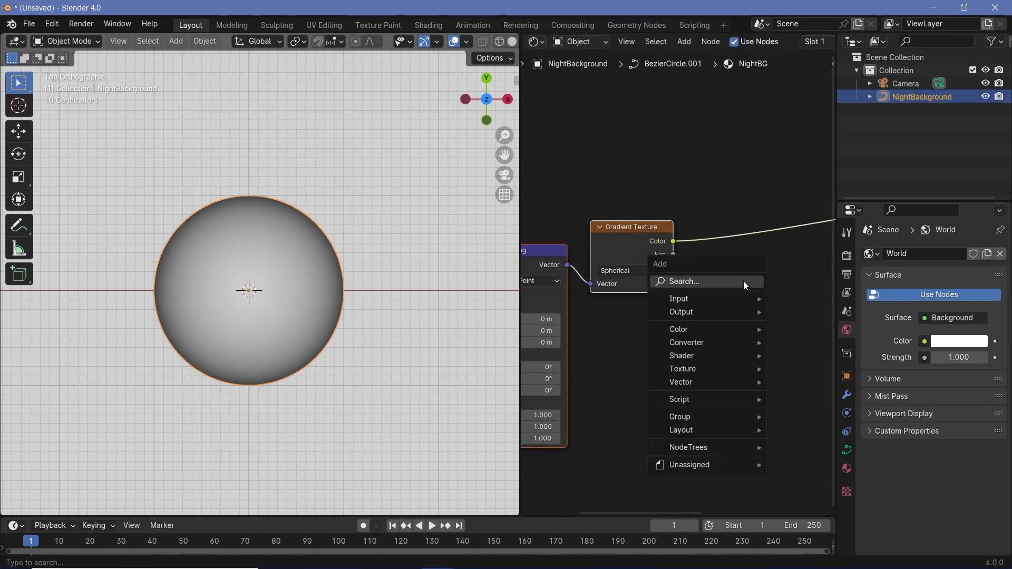
text(colo)
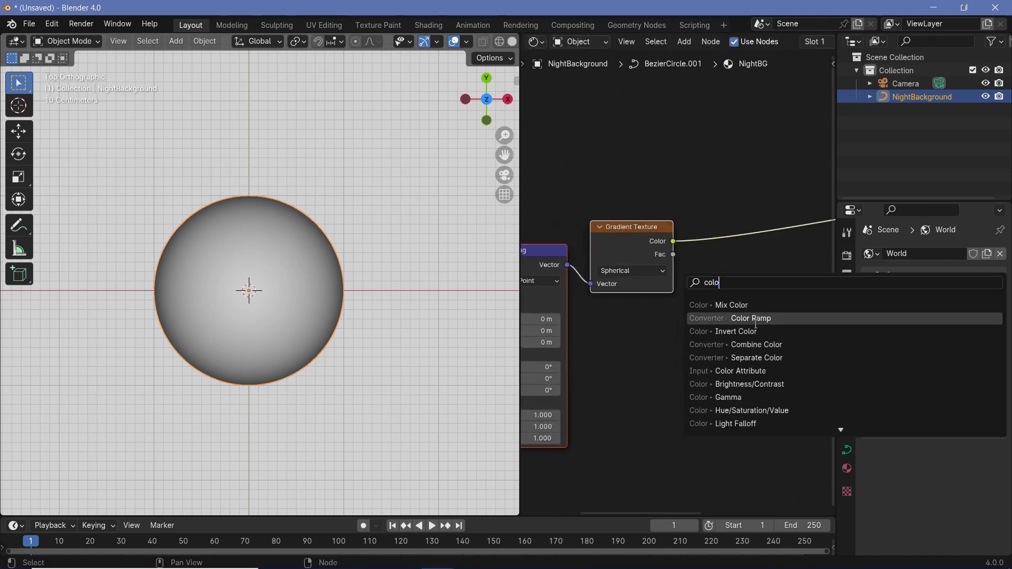
click(755, 318)
click(727, 222)
scroll(825, 291, up, 4)
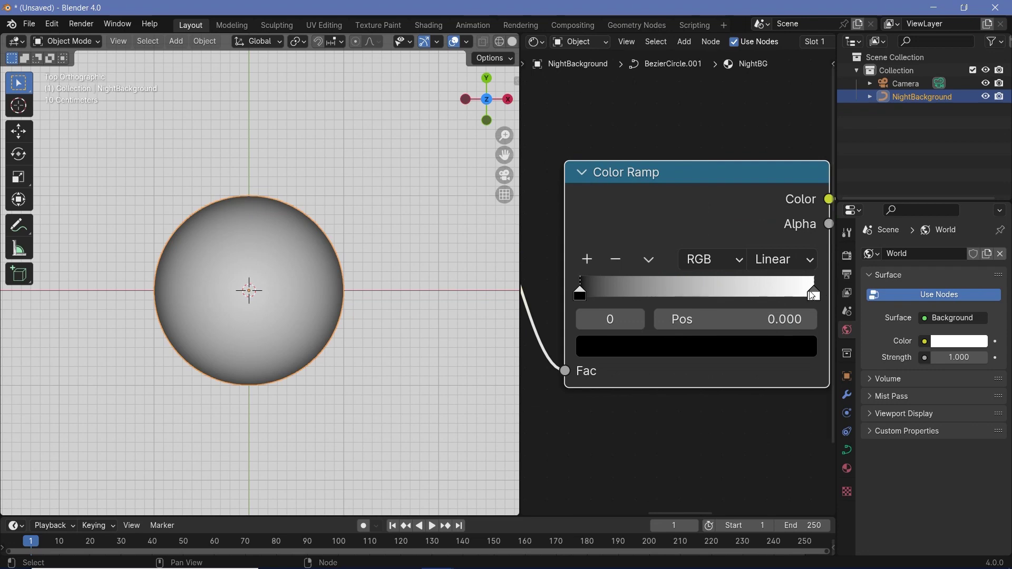
Set the Color Ramp's end stop to a dark magenta with hue about 0.838, saturation 1 and value about 0.066.
click(814, 293)
click(726, 345)
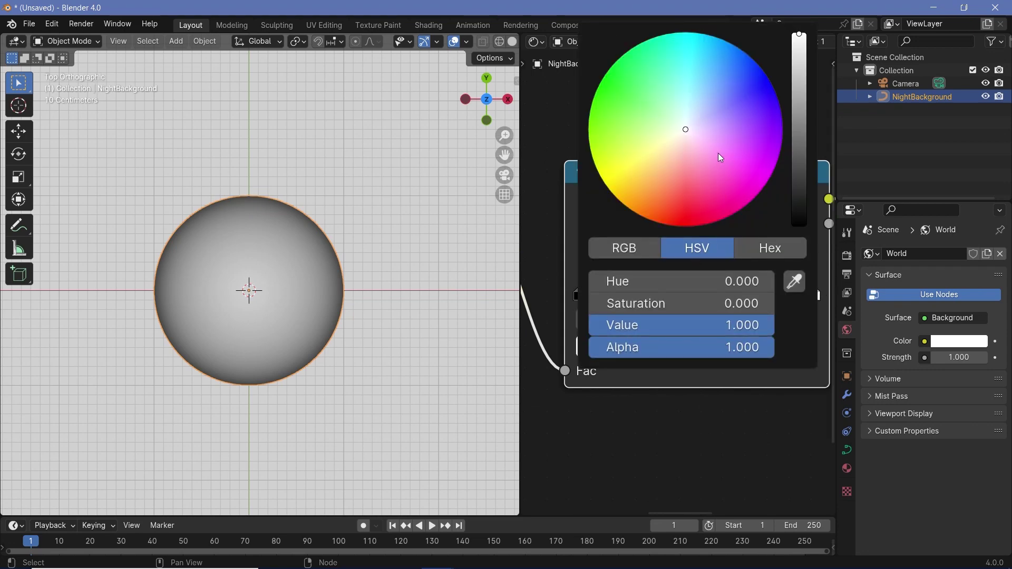
drag(720, 158, 769, 179)
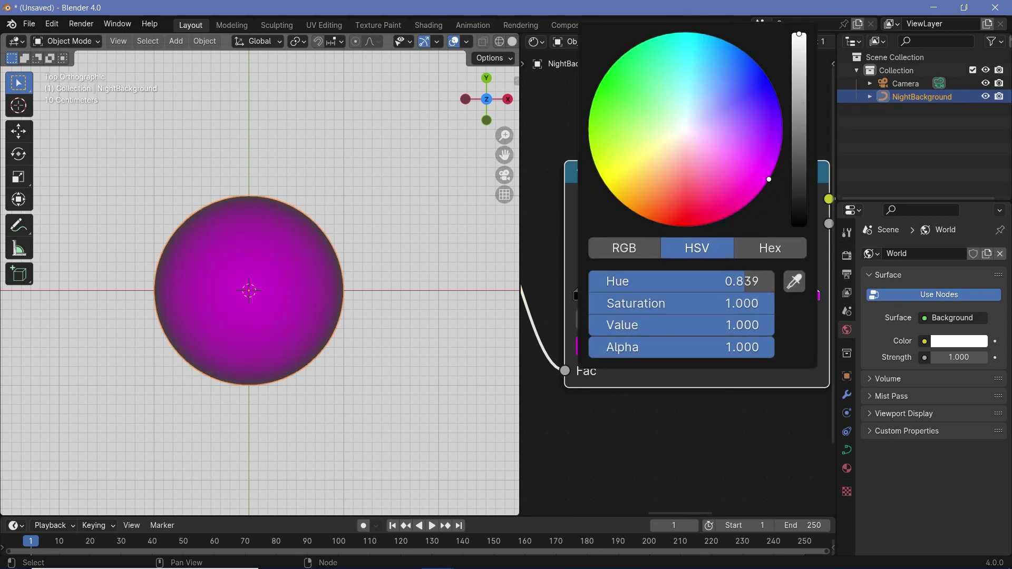
drag(759, 325, 601, 325)
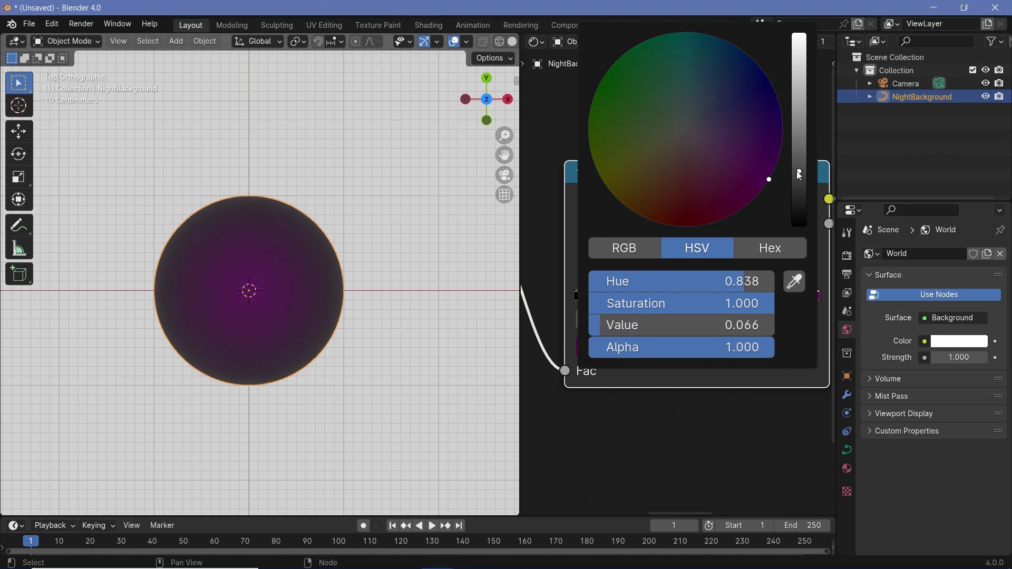
Change the Color Ramp's start stop at position 0 to a very dark, fully saturated blue-violet.
click(581, 293)
click(607, 343)
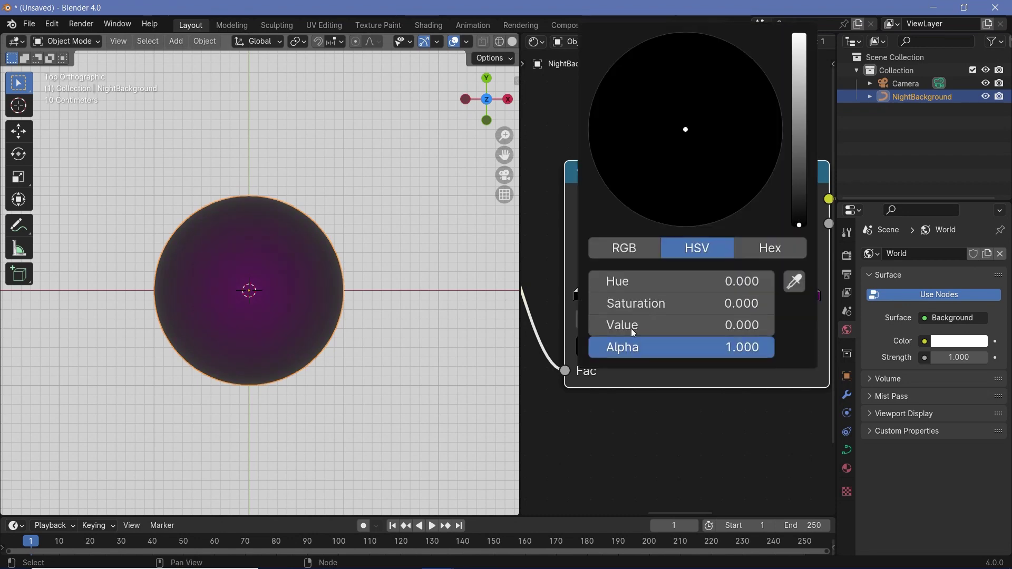
drag(680, 325, 683, 325)
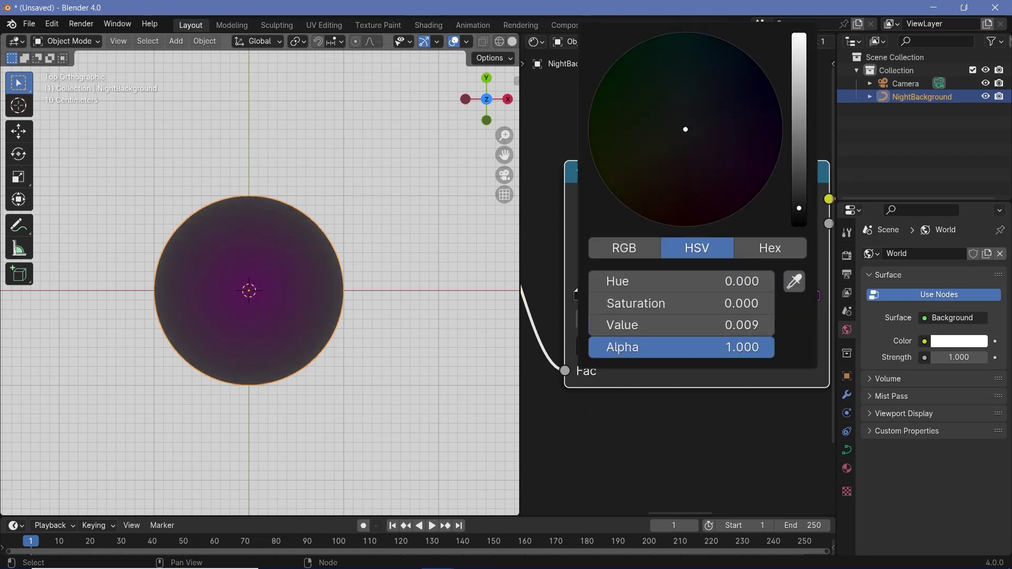
drag(799, 208, 805, 190)
drag(723, 150, 783, 129)
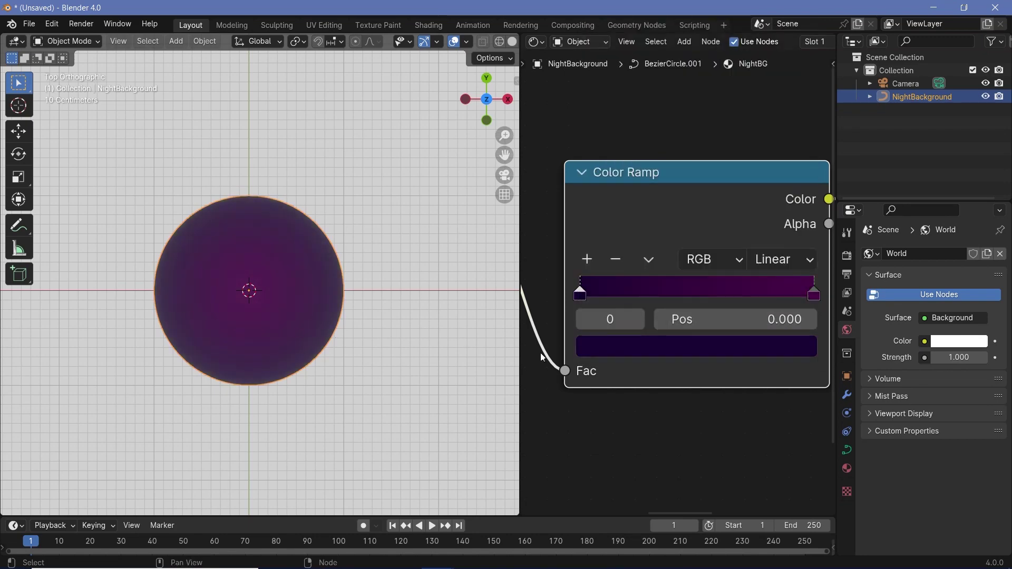
Connect the Color Ramp's Color output to the Principled BSDF's Base Color and route the shader back to the material output.
scroll(774, 307, down, 8)
drag(632, 258, 681, 212)
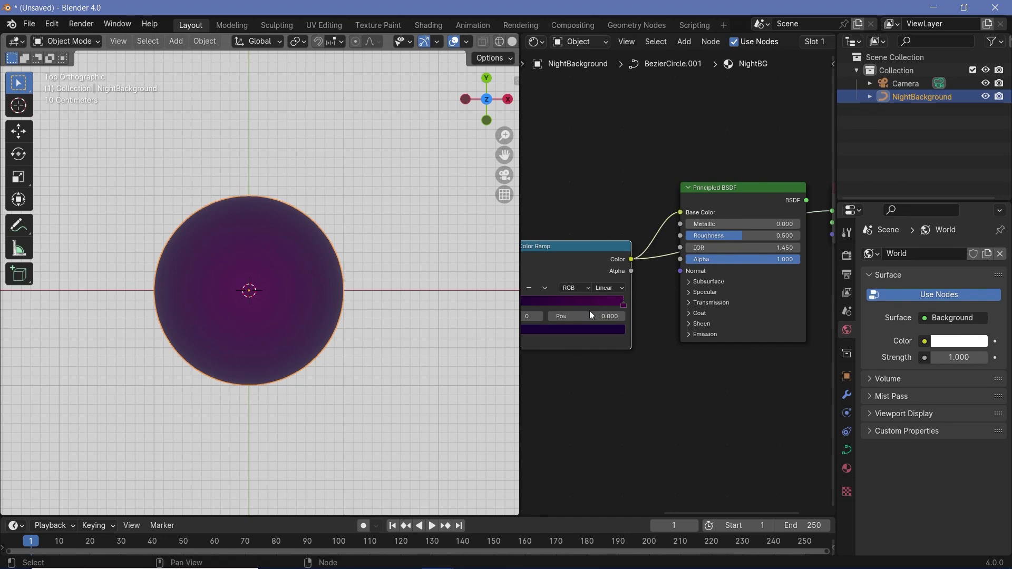
ctrl+shift+click(764, 201)
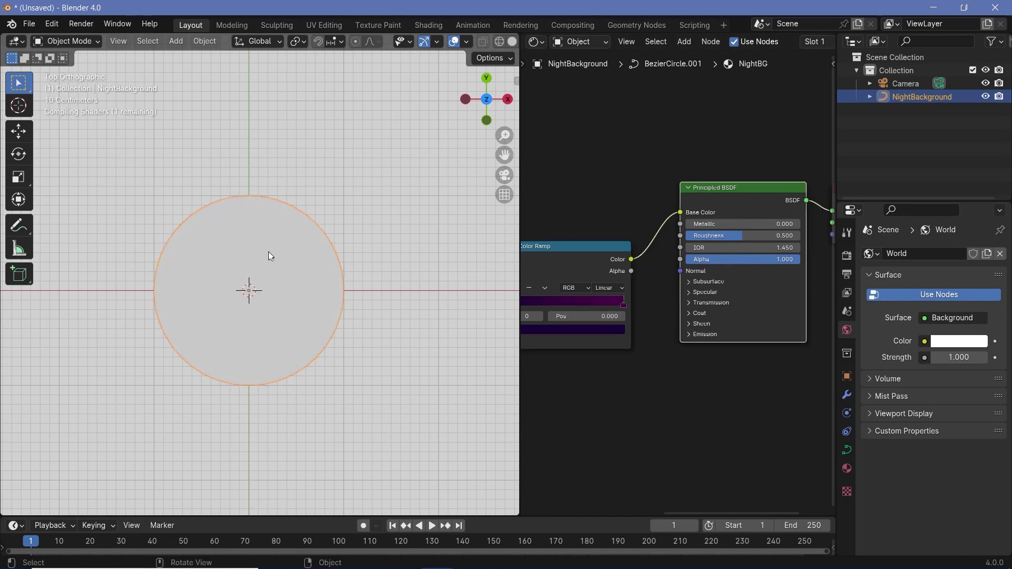
mouse_move(302, 303)
middle_down()
mouse_move(321, 199)
mouse_move(302, 312)
middle_up()
key(KP_7)
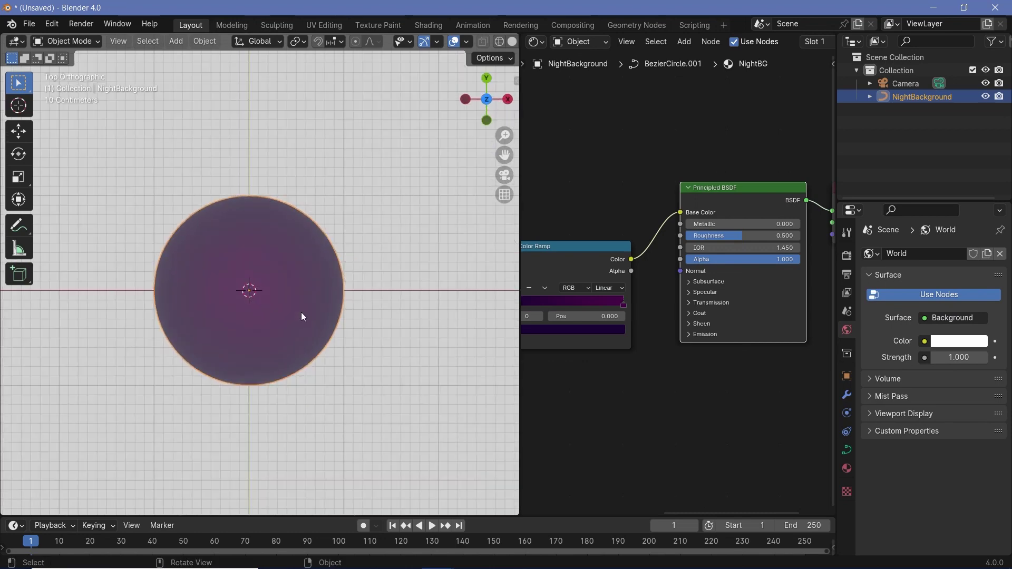
Set the Principled BSDF's Metallic and Roughness both to 1.000, checking the circle's reflections at an angle.
scroll(298, 220, up, 4)
drag(704, 224, 817, 224)
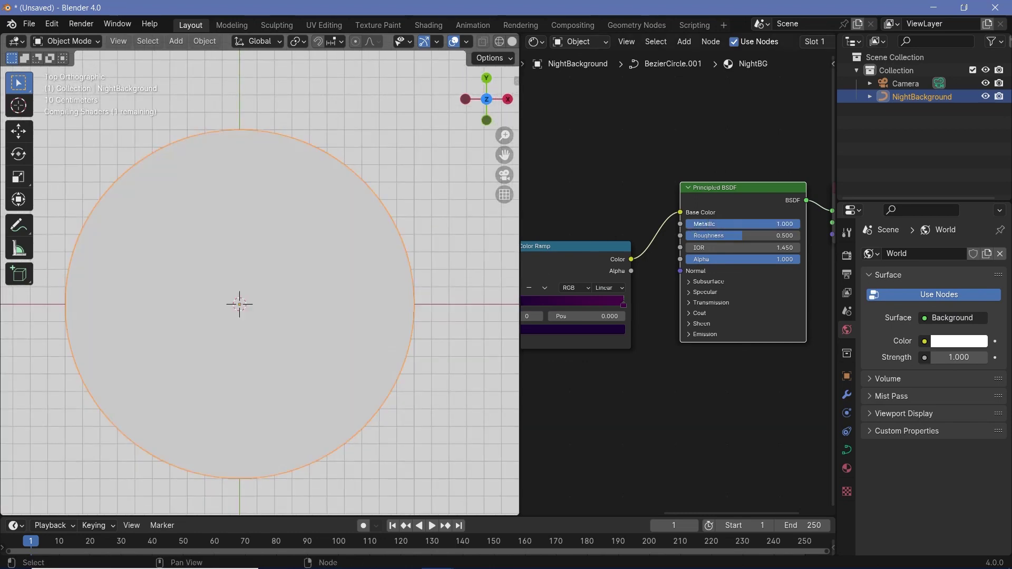
drag(752, 236, 685, 236)
middle_drag(226, 318, 274, 200)
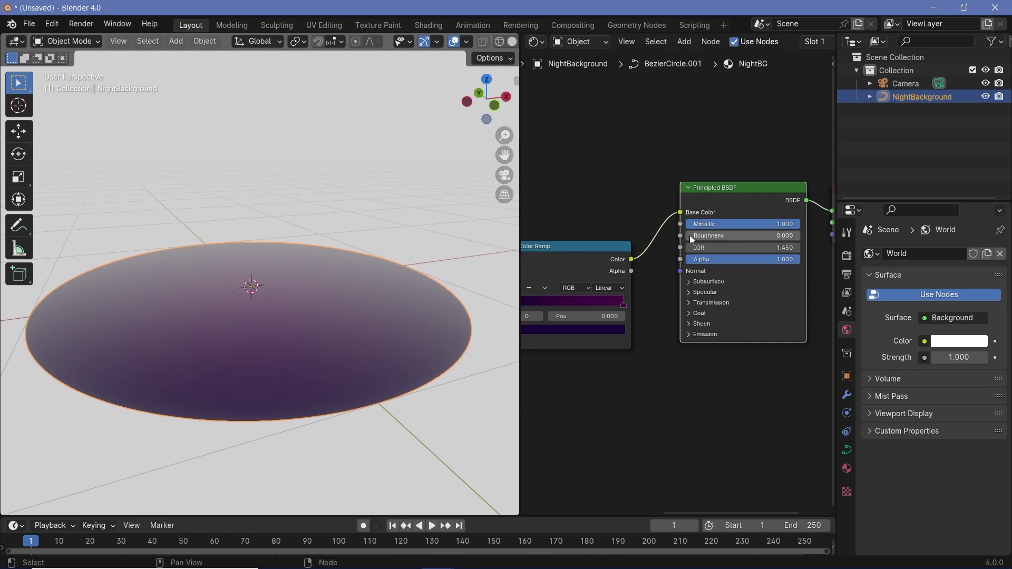
drag(696, 236, 803, 236)
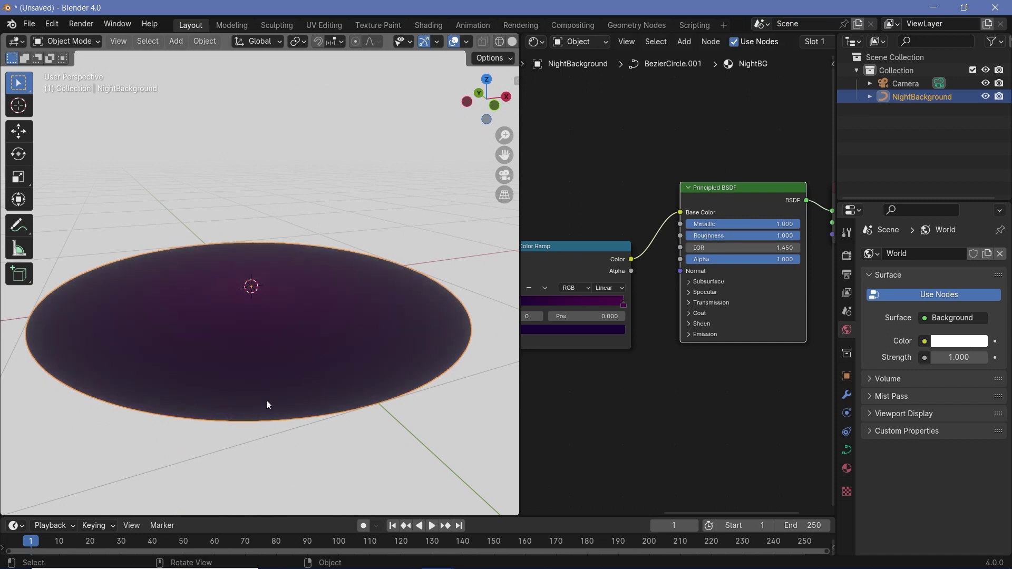
key(KP_7)
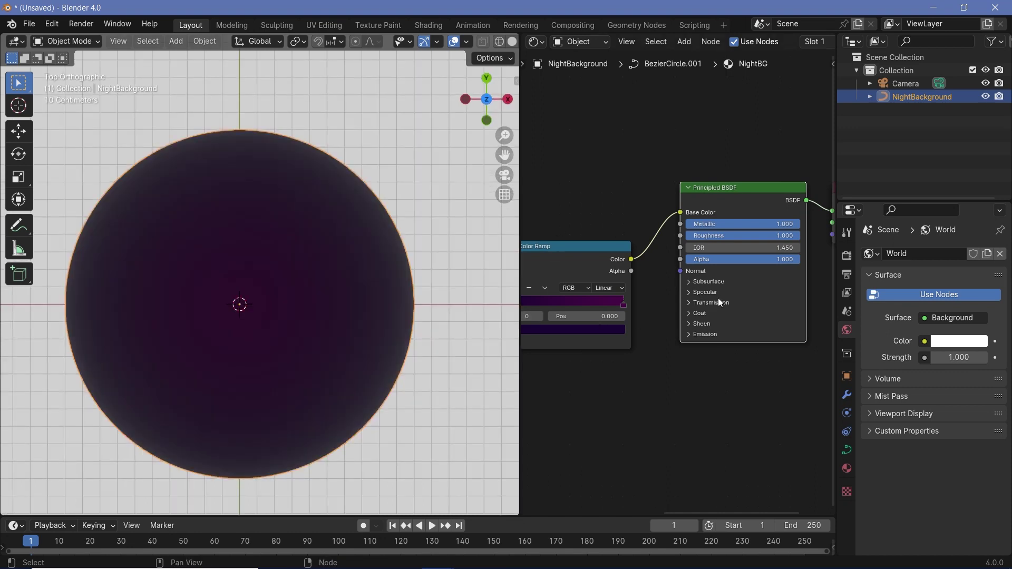
Brighten the Color Ramp's end stop at position 1.000 to a more vivid purple-magenta.
middle_drag(643, 355, 726, 353)
click(622, 270)
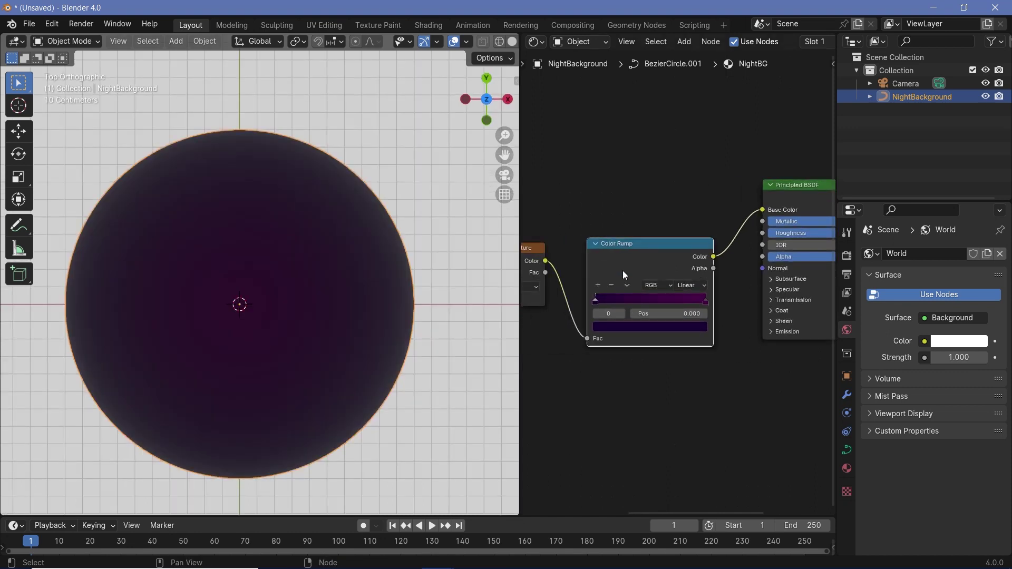
click(705, 302)
click(653, 327)
drag(633, 301, 644, 301)
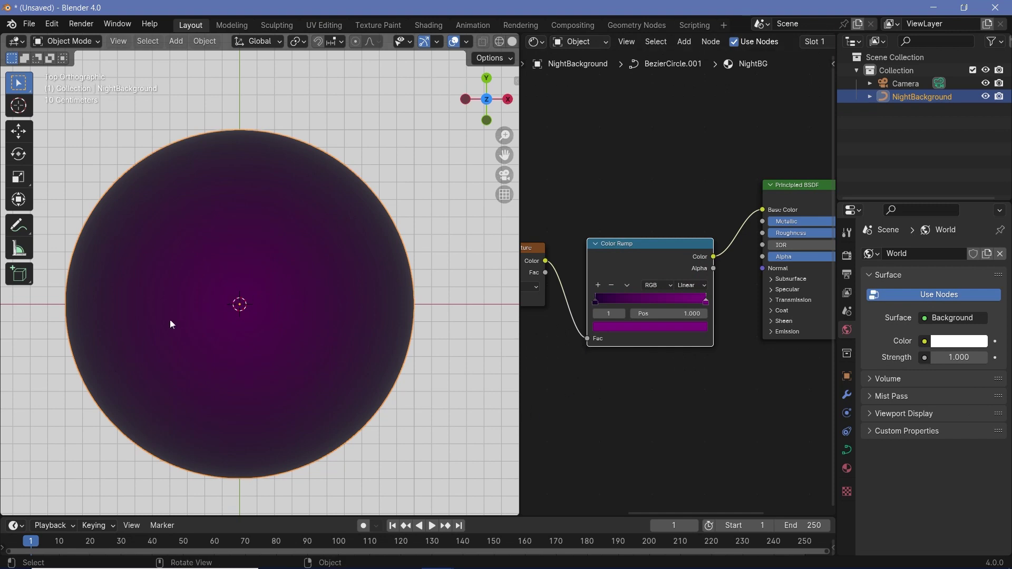
Add a mesh plane at the circle's centre and raise it 0.01 m along the global Z axis.
shift+middle_drag(263, 431, 297, 404)
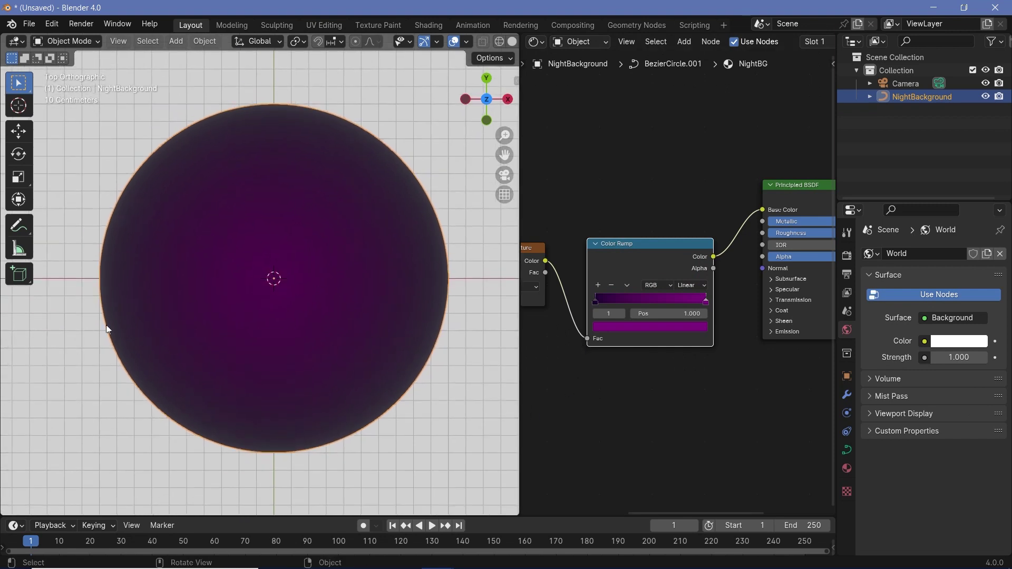
key(shift+a)
mouse_move(263, 322)
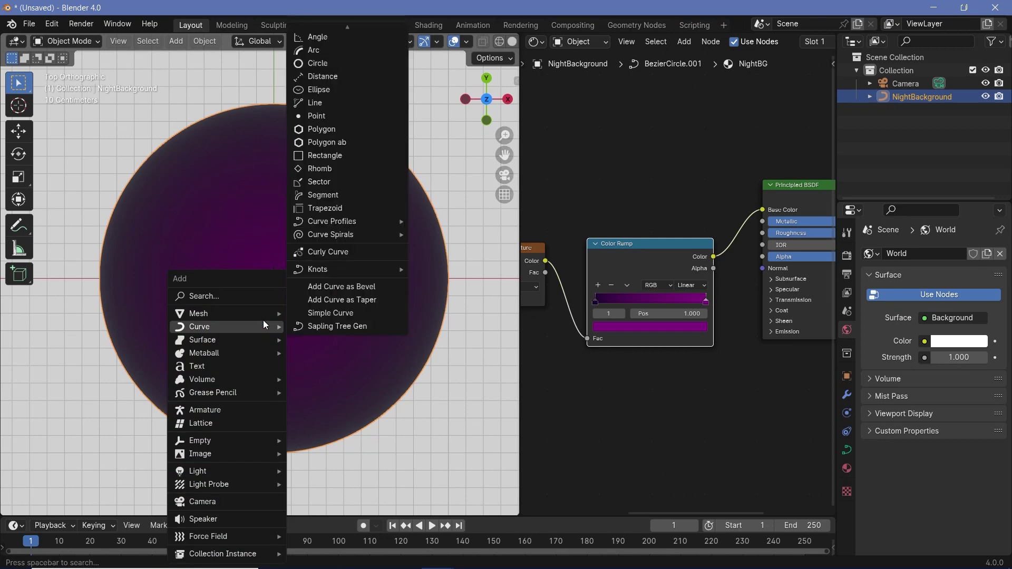
text(plan)
key(Return)
middle_drag(280, 350, 277, 265)
key(g)
key(z)
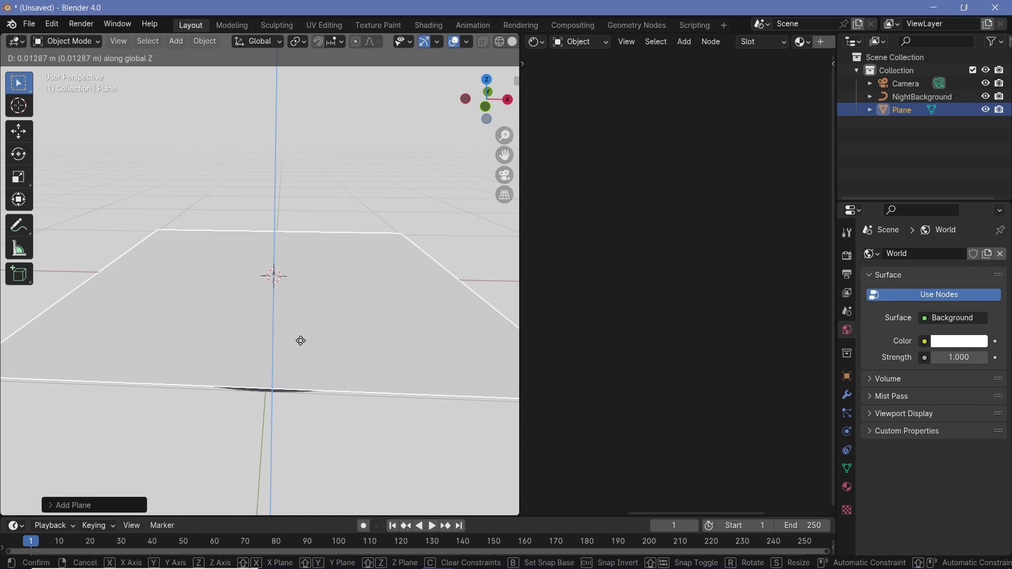
click(301, 340)
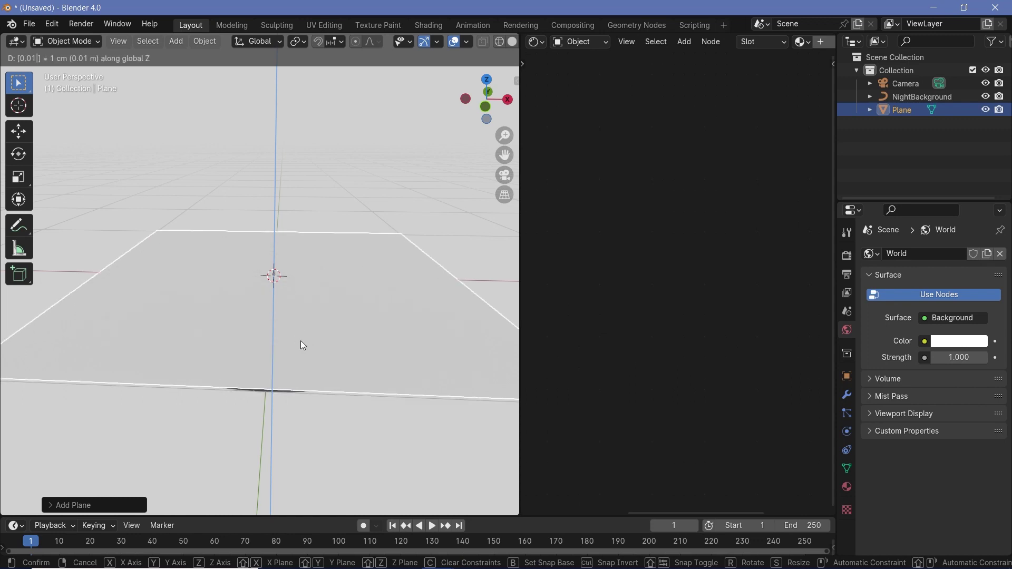
Scale the plane down to about 0.76 m wide and move it into the lower part of the circle in top view.
key(KP_7)
key(s)
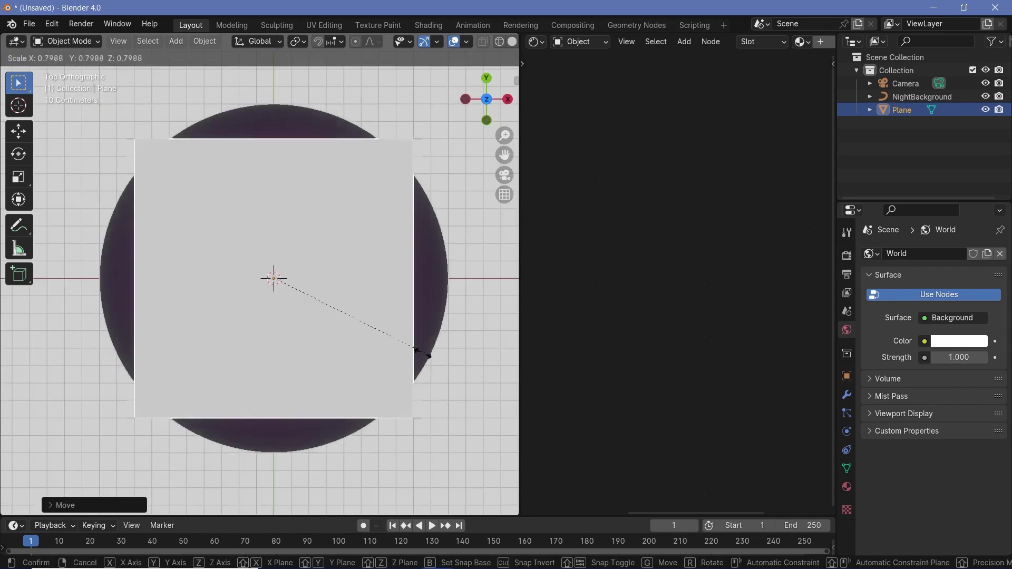
click(342, 326)
key(g)
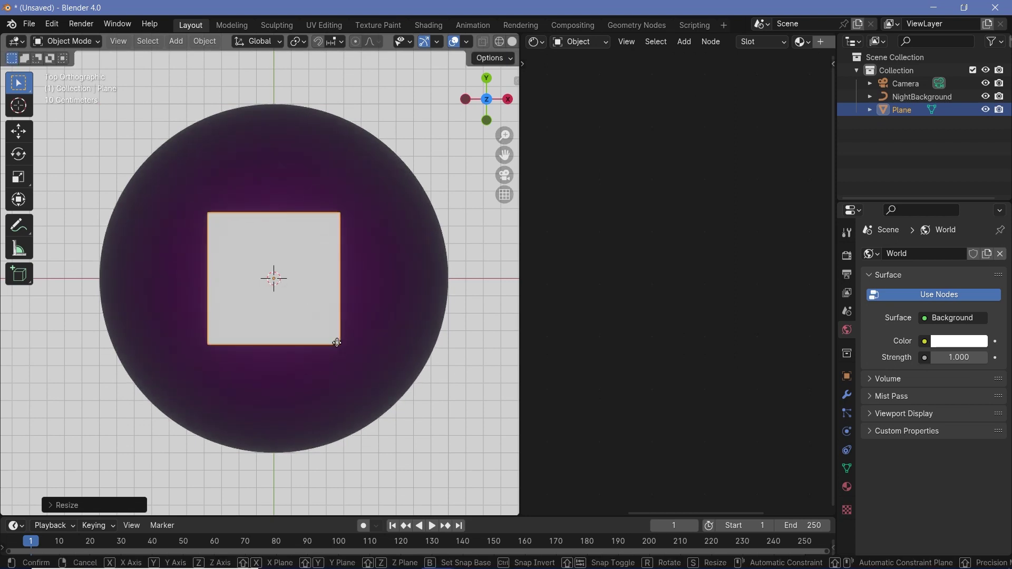
click(248, 417)
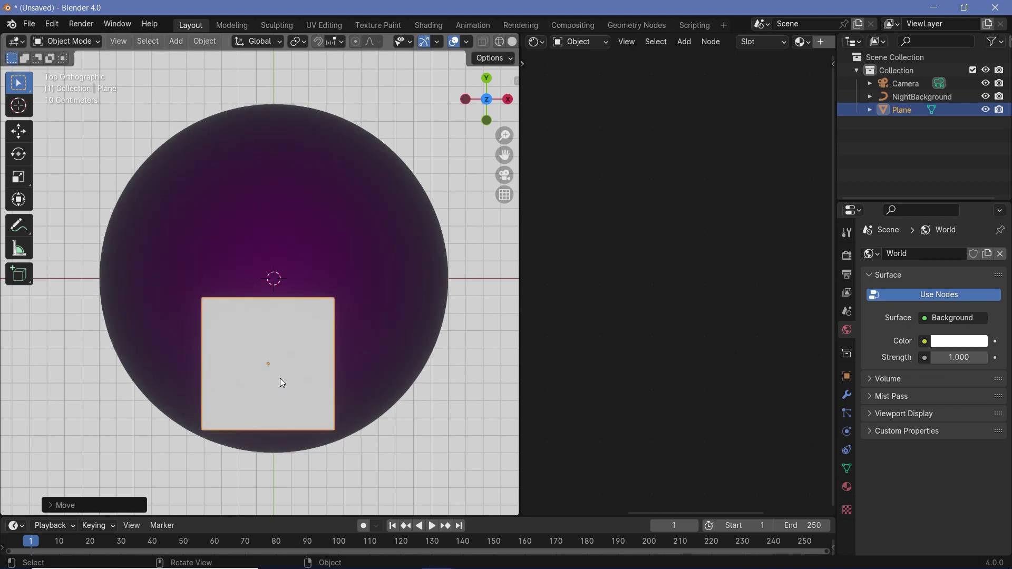
Edit the plane's mesh and move its upper-left vertex about 0.56 m left and 0.44 m down, to the circle's lower-left rim.
key(ctrl+Tab)
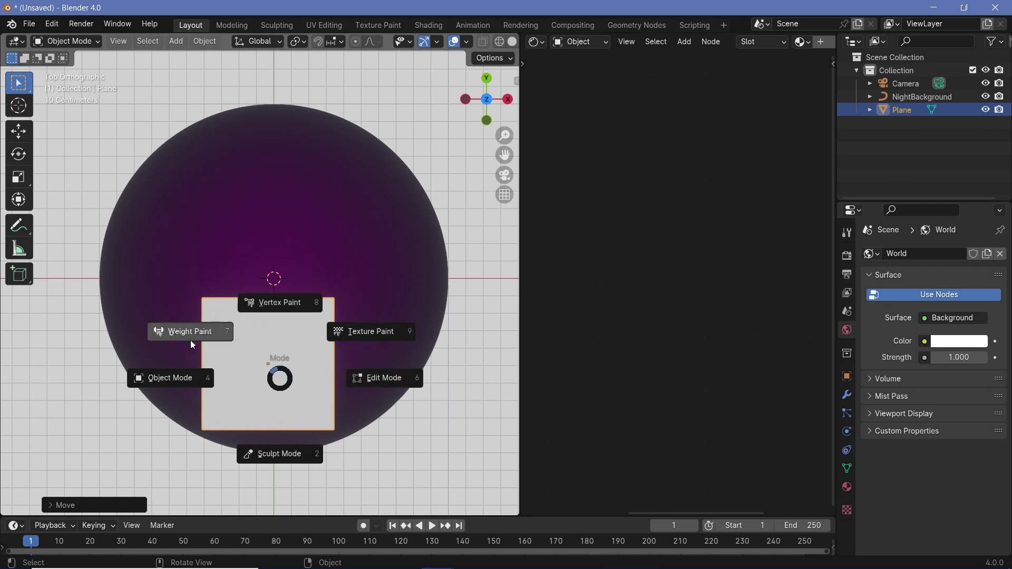
click(322, 385)
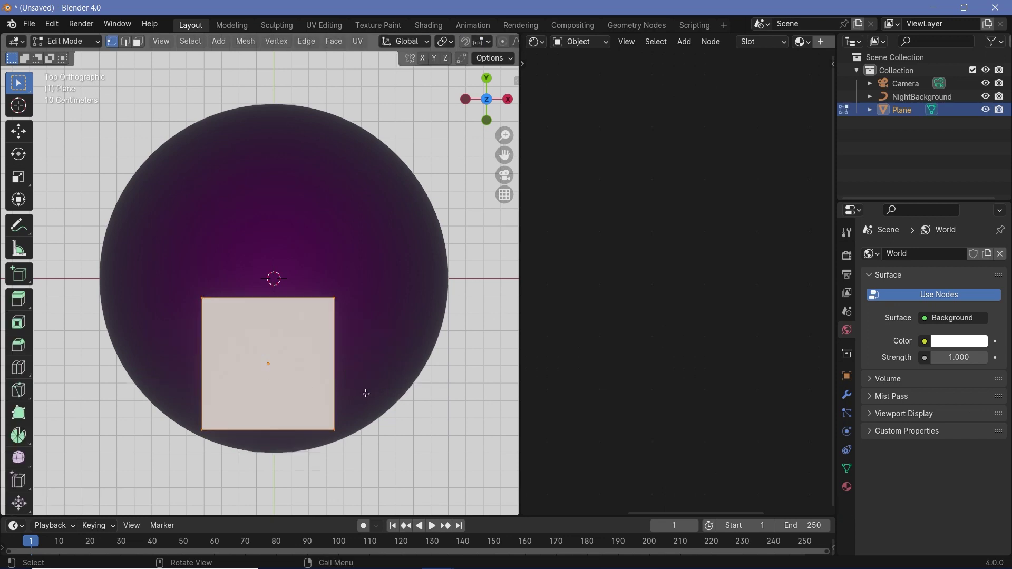
click(208, 322)
key(g)
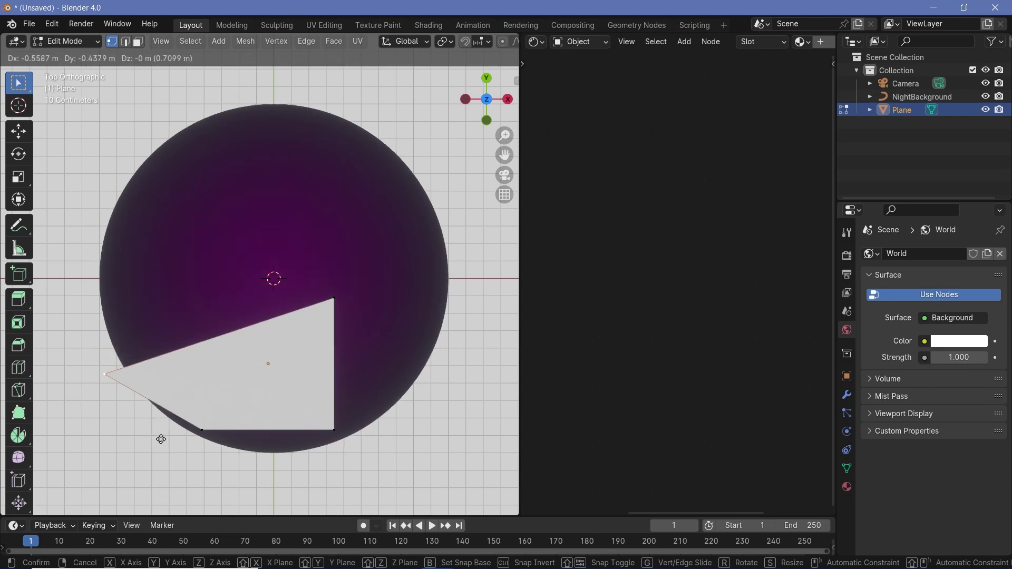
click(159, 437)
Move the plane's upper-right vertex left and slightly up to form a peak in the left half of the circle.
click(336, 296)
key(g)
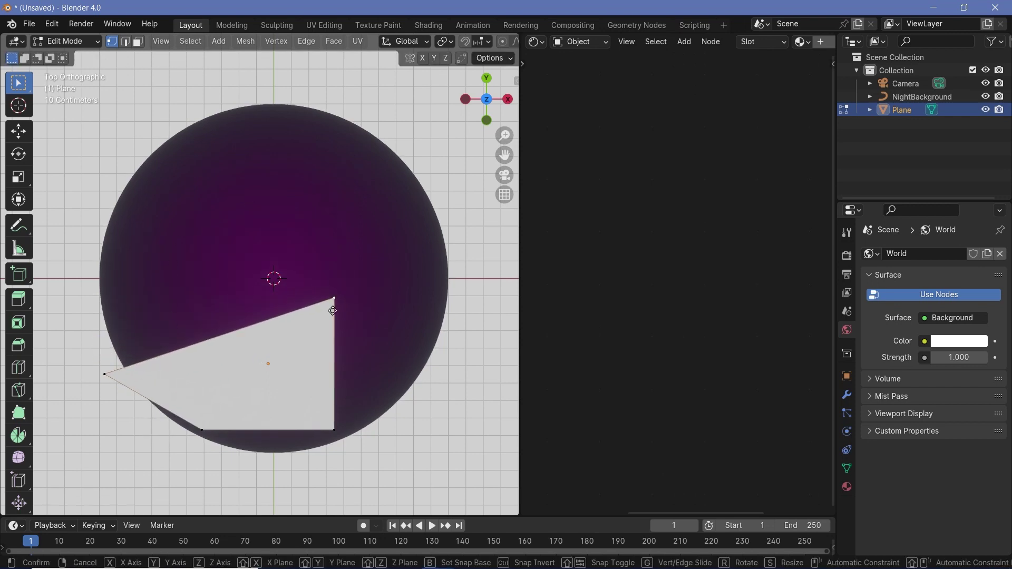
click(182, 287)
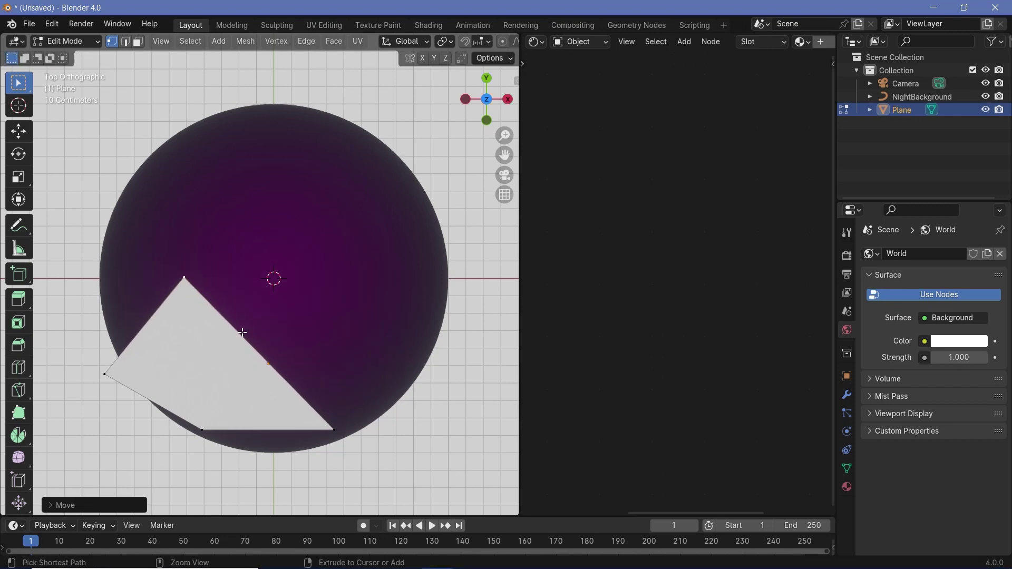
Cut a loop across the middle of the plane and move its upper vertex about 0.3 m left and 0.1 m up to form a valley.
key(ctrl+r)
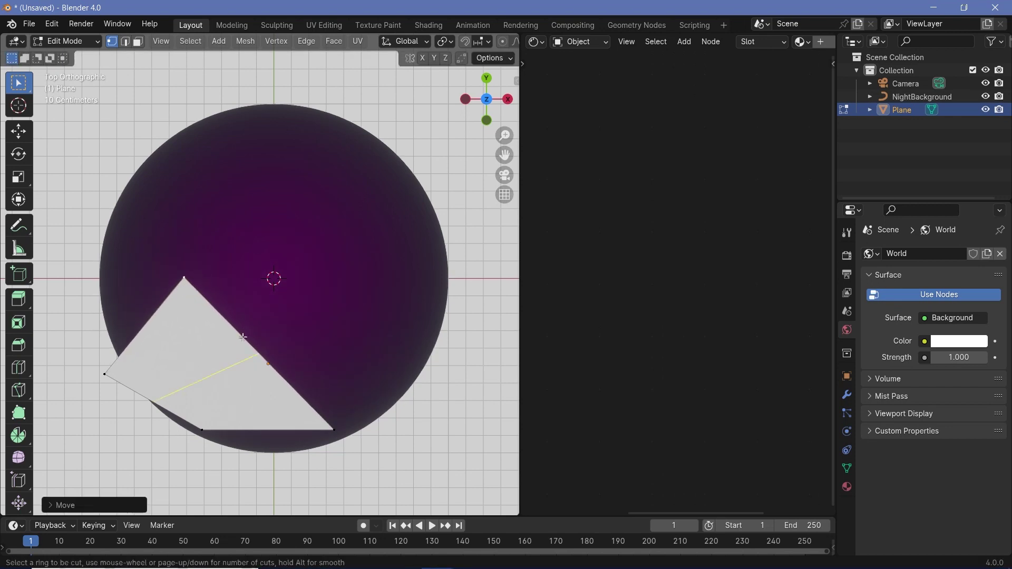
click(243, 338)
right_click(243, 338)
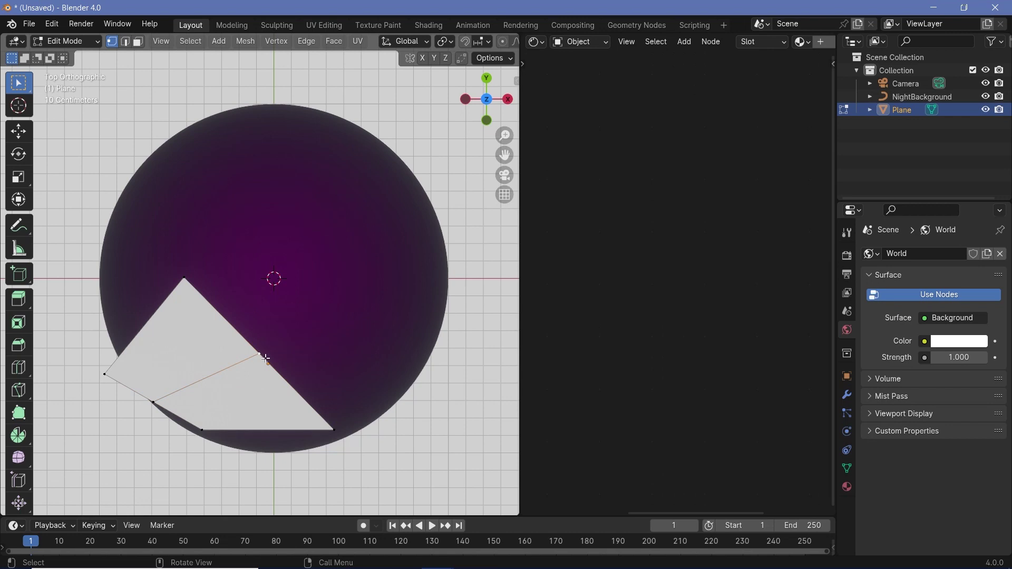
click(267, 359)
key(g)
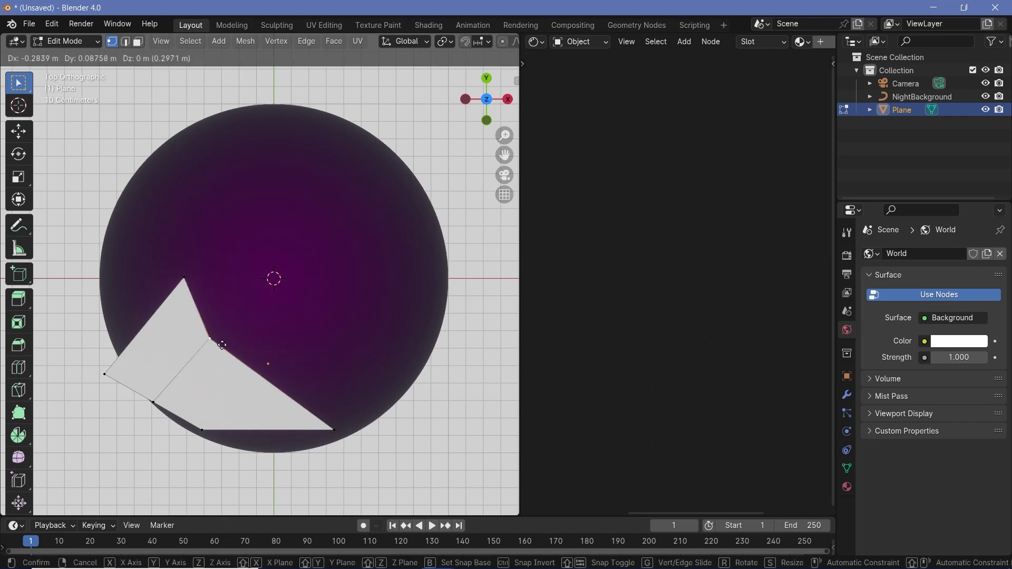
click(219, 343)
Cut a loop between the valley and the lower-right corner and move its upper vertex up near the circle's centre to form a second peak.
key(ctrl+r)
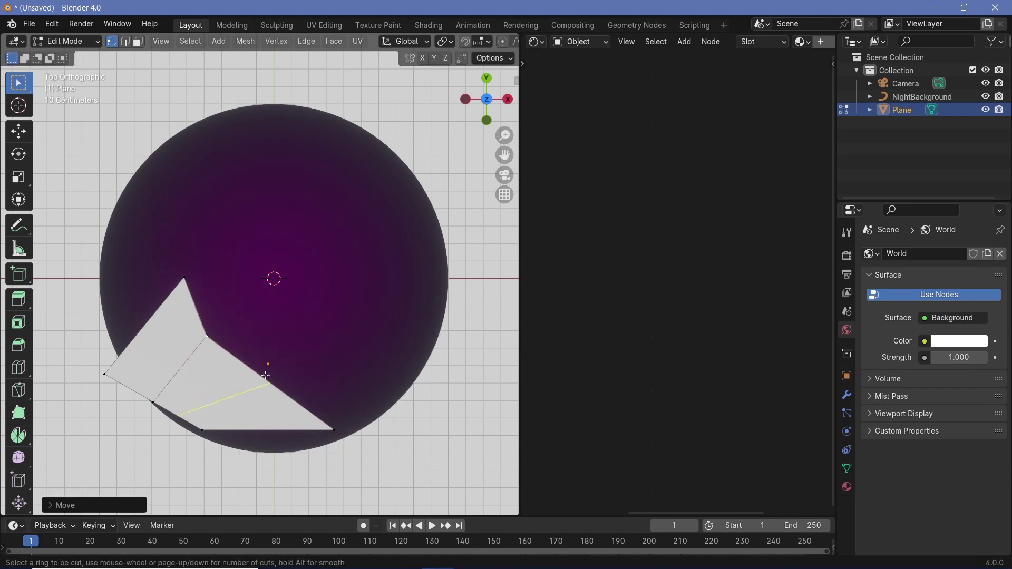
click(268, 375)
right_click(266, 377)
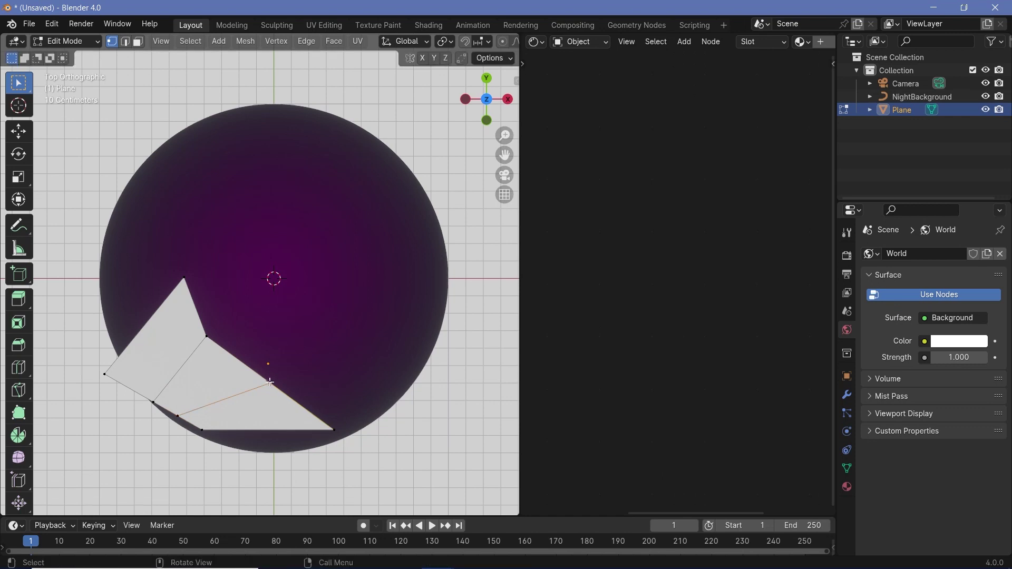
key(g)
click(306, 330)
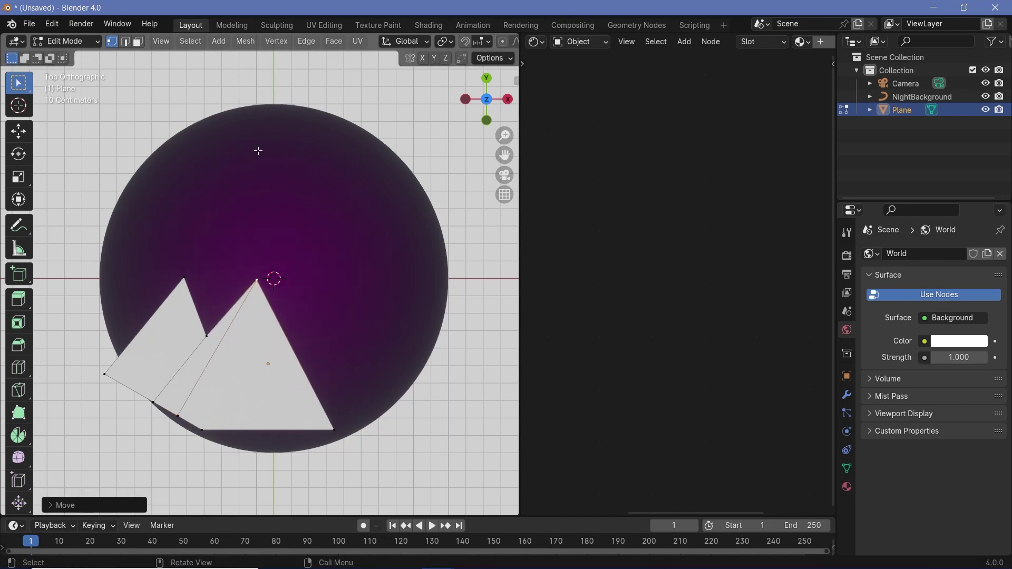
Raise the second peak's vertex along the global Z axis so it stands above the circle.
scroll(252, 264, down, 2)
middle_drag(290, 334, 234, 271)
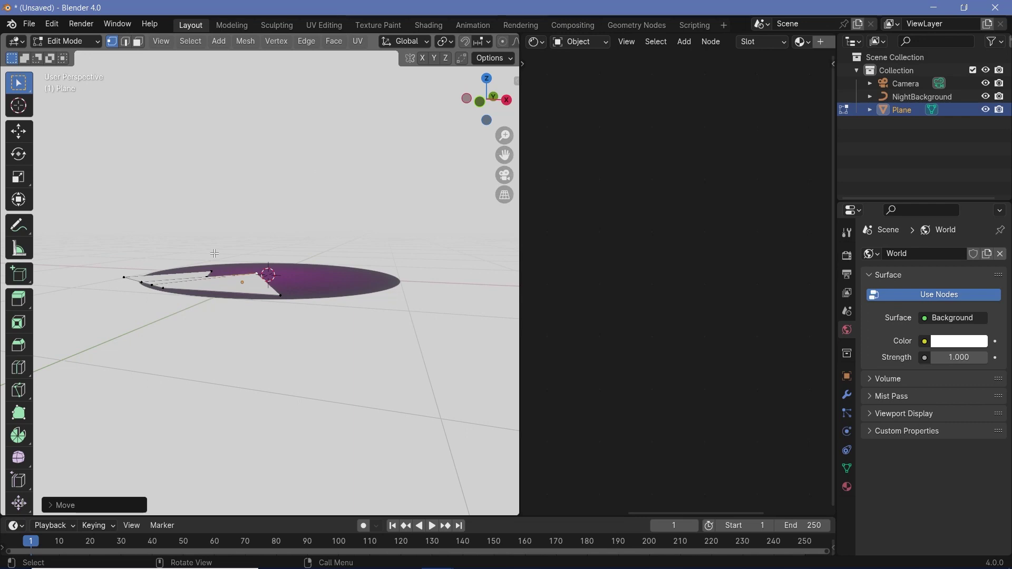
key(KP_7)
scroll(260, 274, up, 3)
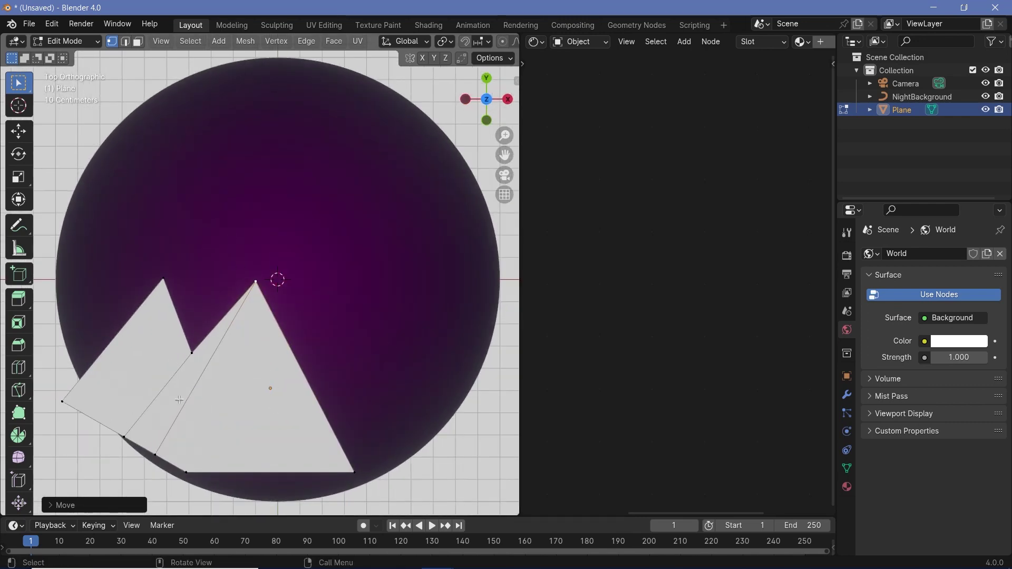
middle_drag(261, 399, 296, 321)
key(g)
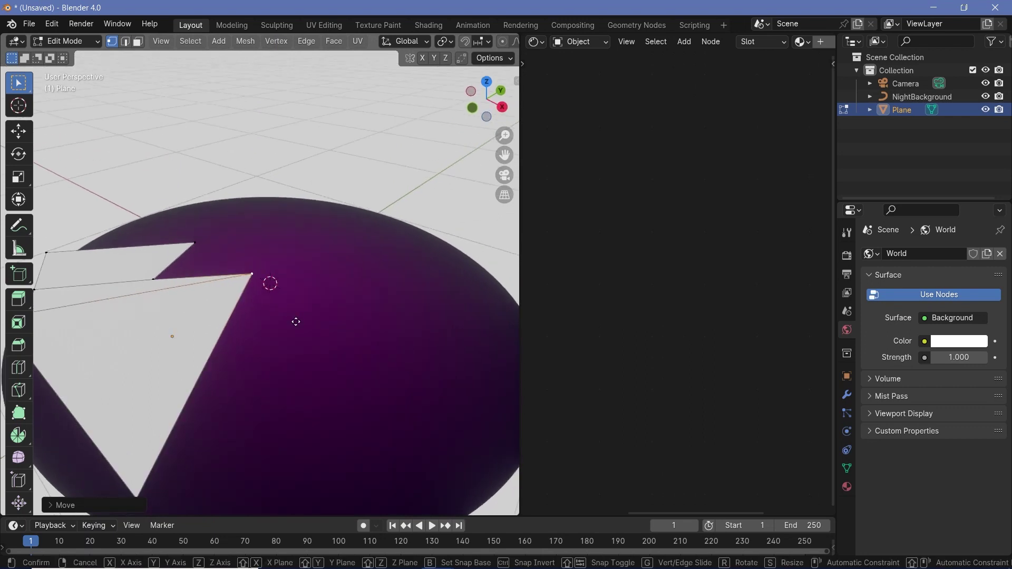
key(z)
click(290, 287)
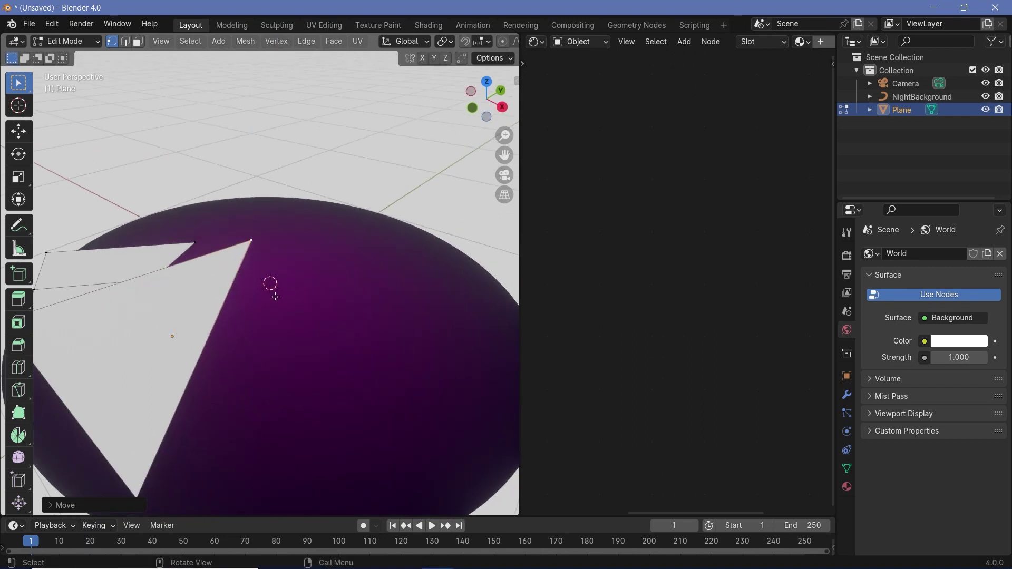
Cut a loop across the second mountain's right slope and shift the slope's new vertex along the global Z axis.
mouse_move(273, 292)
middle_down()
mouse_move(404, 293)
mouse_move(286, 257)
mouse_move(258, 303)
middle_up()
key(ctrl+r)
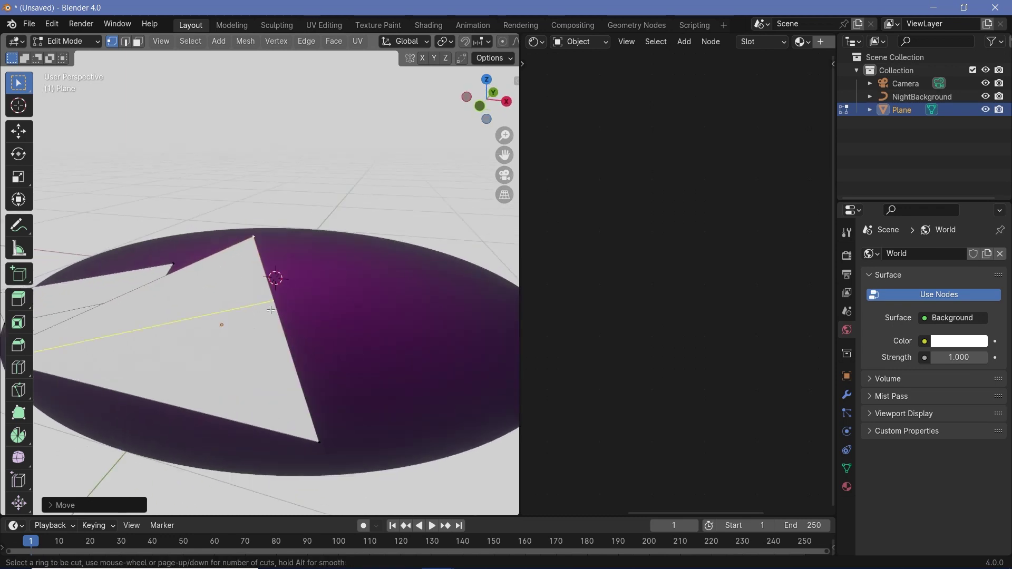
click(271, 309)
click(273, 309)
middle_drag(331, 334, 389, 345)
key(g)
key(z)
click(275, 333)
Return to Object Mode and darken the world background colour to a value of 0.011.
middle_drag(267, 331, 308, 280)
key(ctrl+Tab)
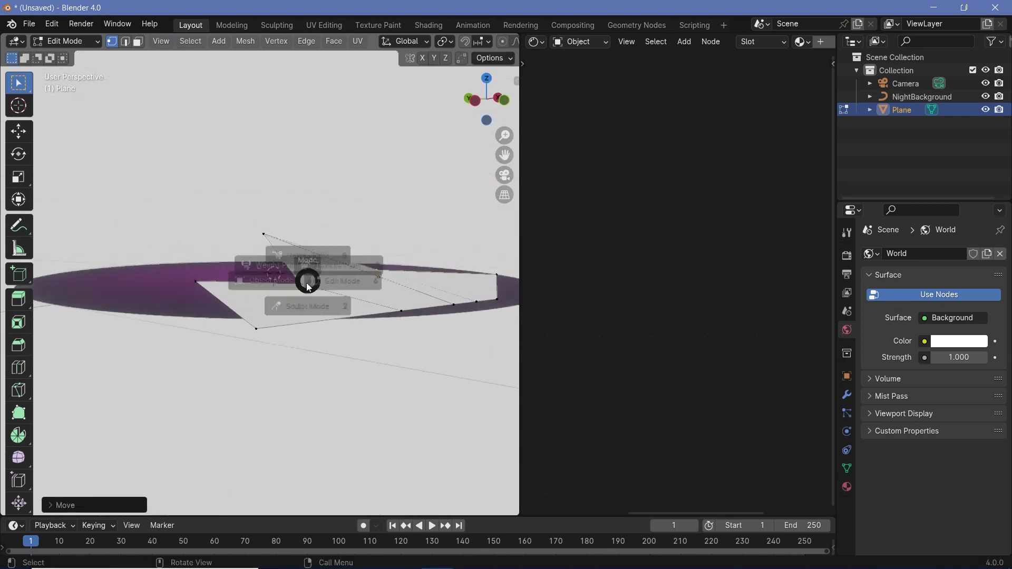
click(213, 296)
middle_drag(213, 295, 274, 280)
click(960, 341)
drag(906, 308, 864, 309)
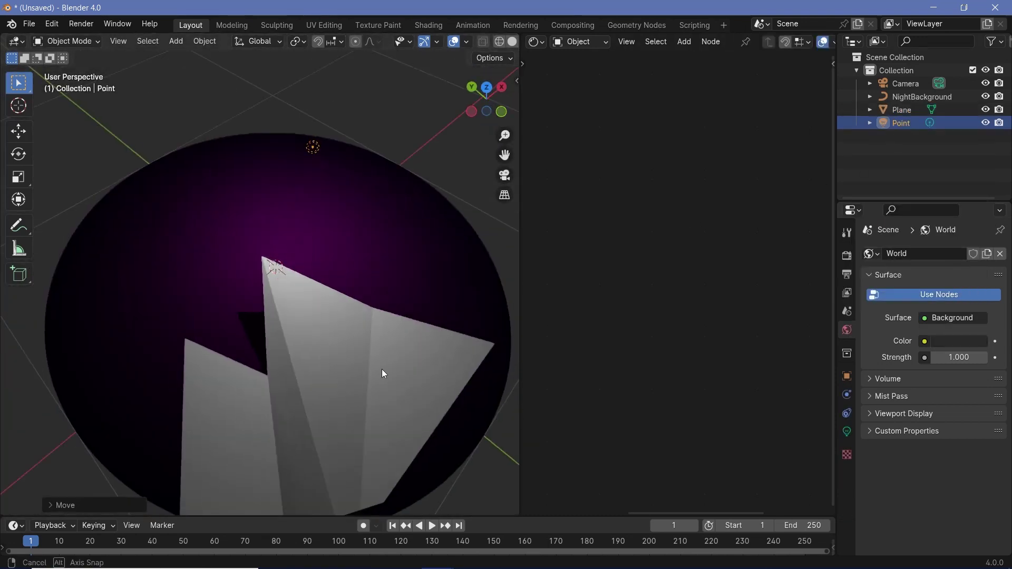
Add a point light above the circle, right of the peaks, and check the mountains' shading from several angles.
middle_drag(381, 369, 283, 362)
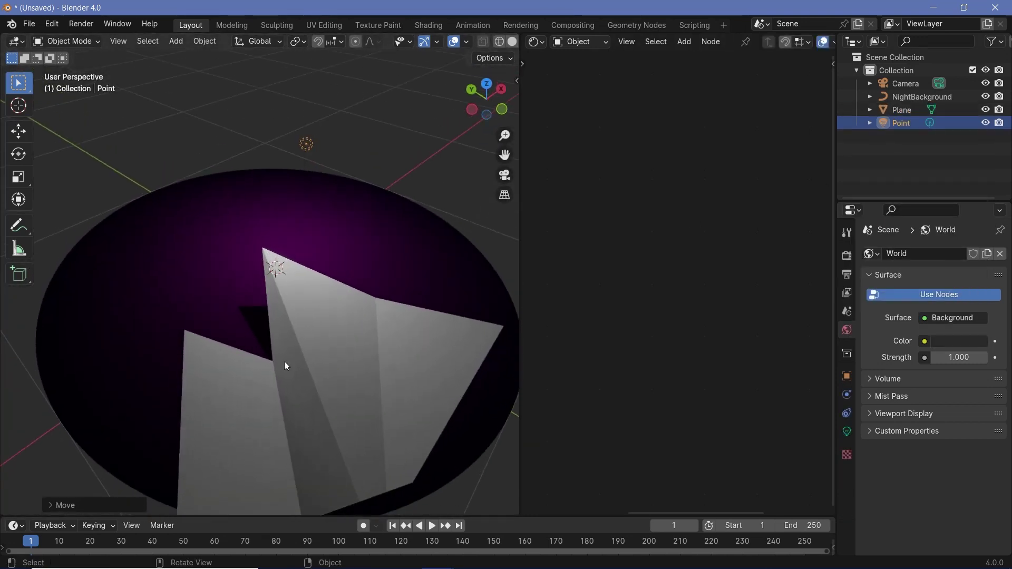
middle_drag(381, 360, 293, 452)
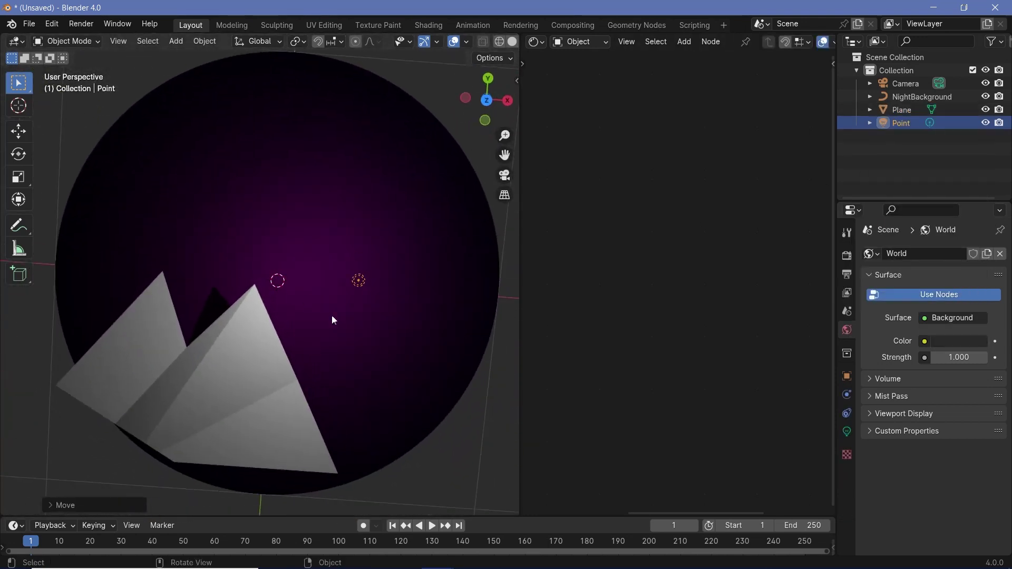
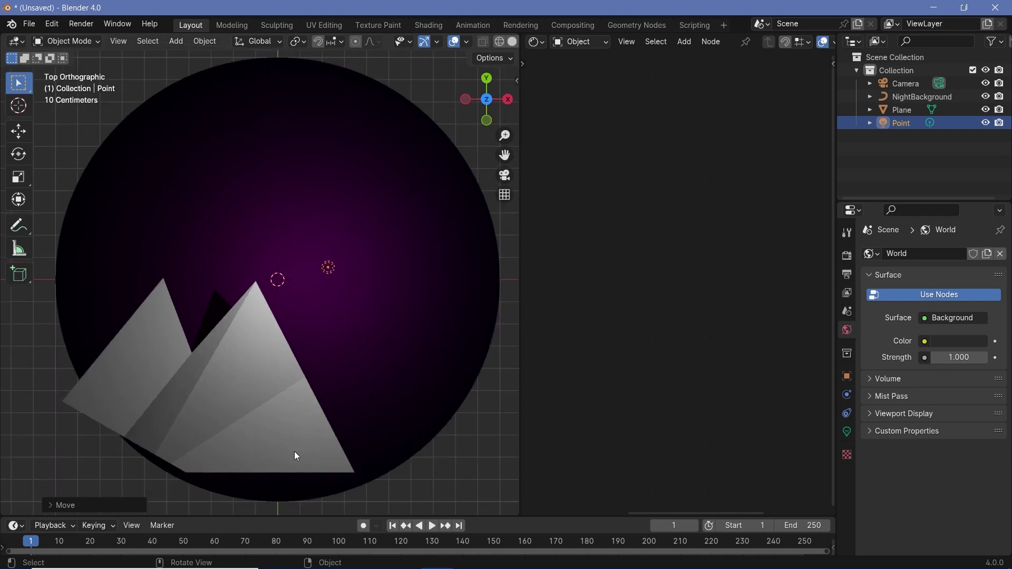
Edit the mountain plane's mesh and shift the lower-left boundary vertices outward to the circle's edge.
shift+middle_drag(321, 346, 337, 305)
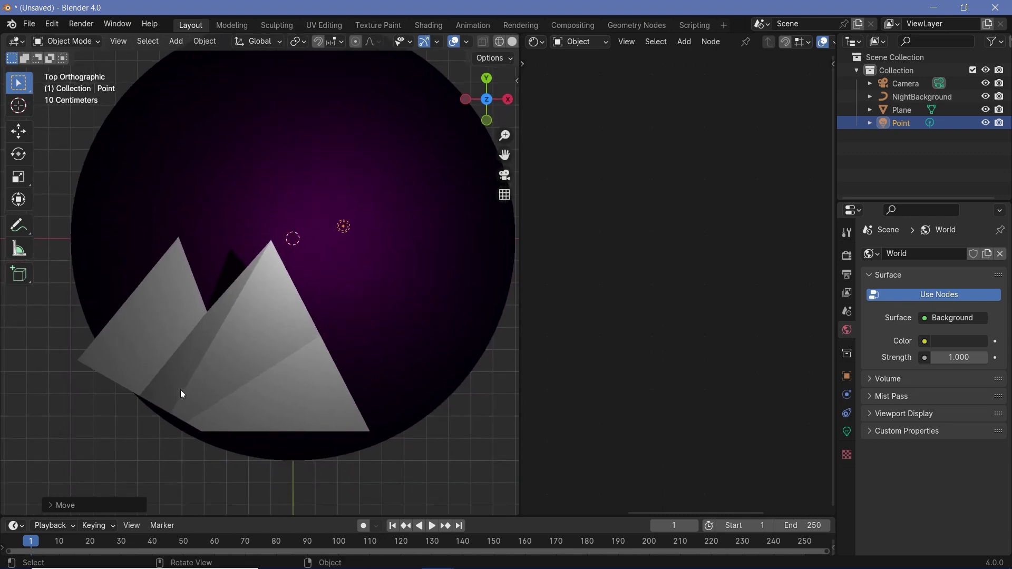
click(243, 359)
key(ctrl+Tab)
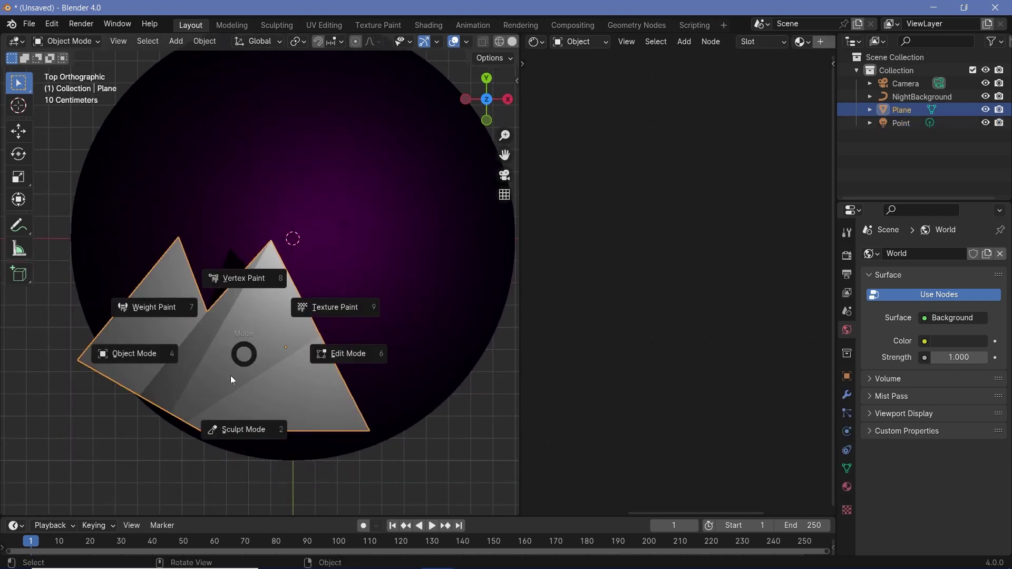
click(312, 366)
click(178, 411)
key(g)
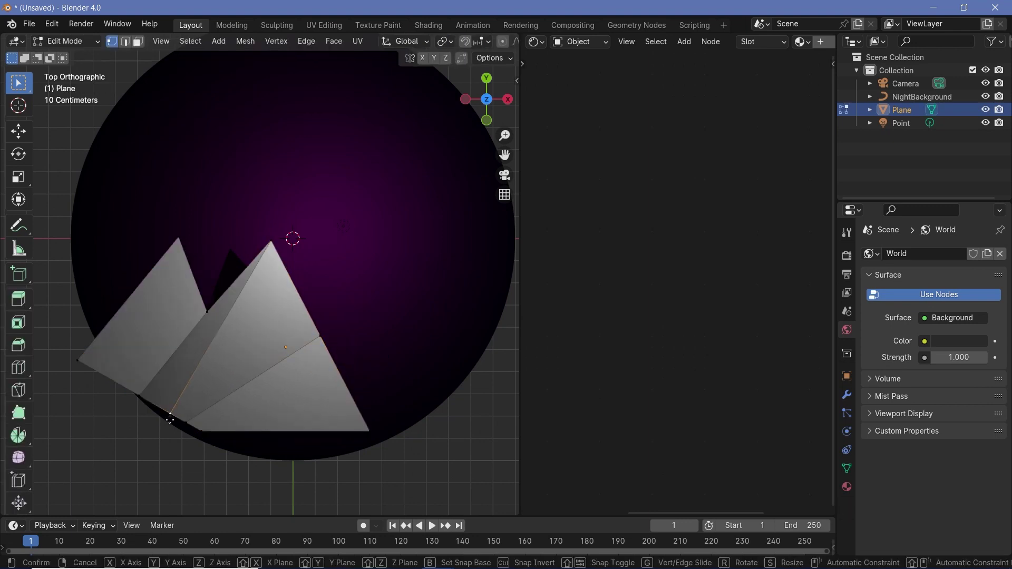
click(204, 430)
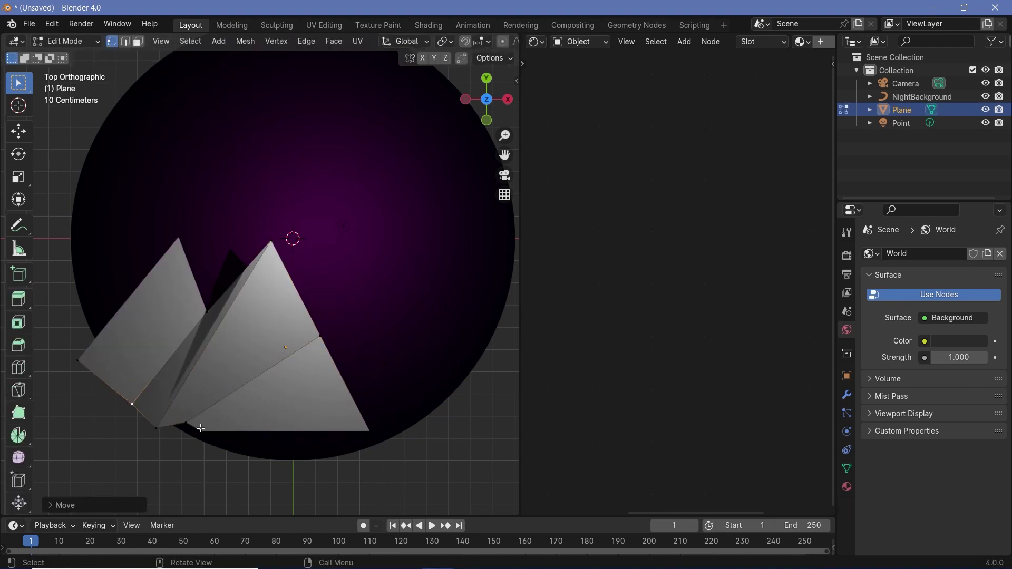
Move the remaining lower vertices onto the circle's rim and pull the far corner vertex out to the right edge.
click(192, 423)
key(g)
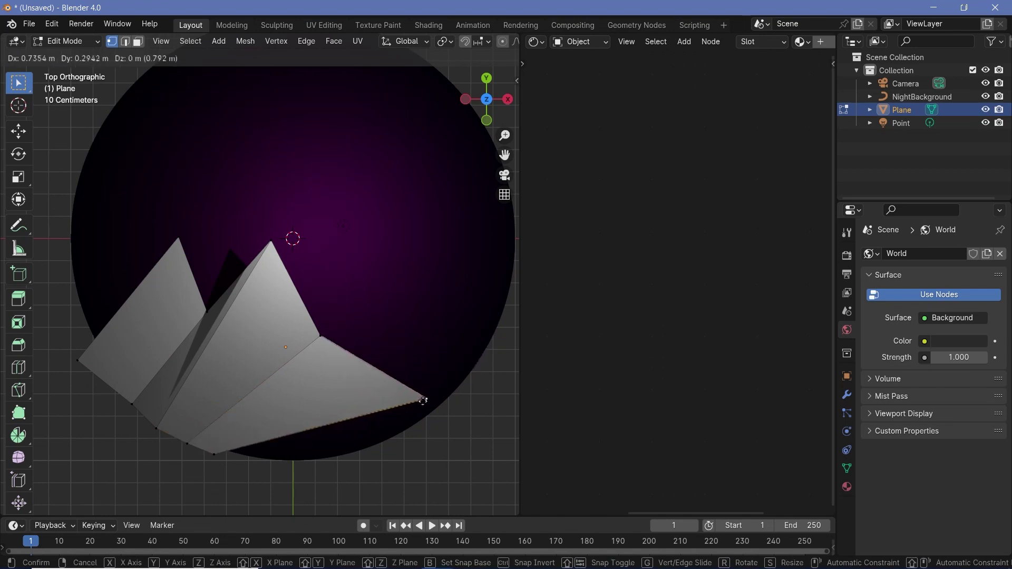
click(501, 341)
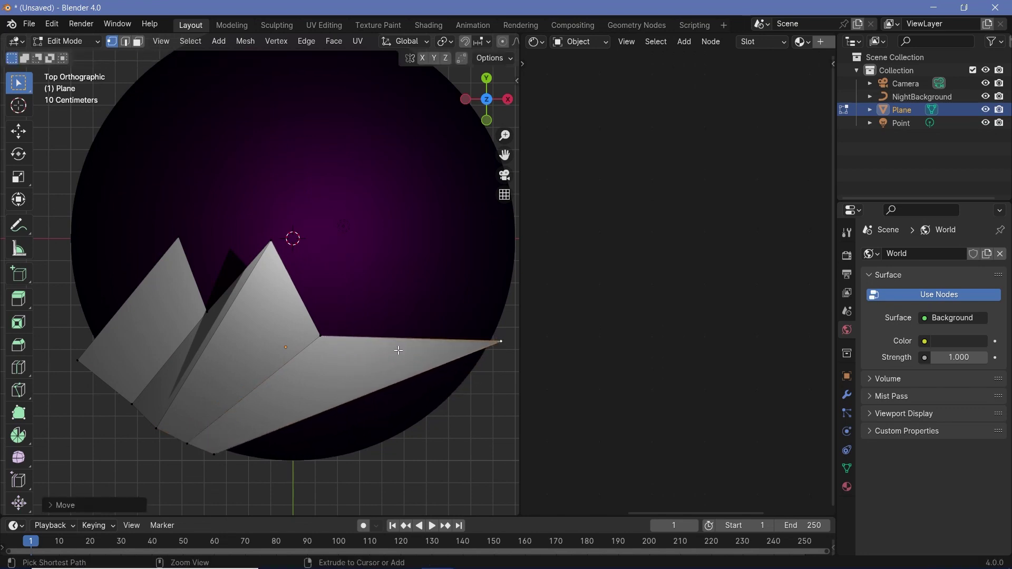
Cut a loop through the extended right face and pull its upper vertex into a third peak, raised about 0.29 m along Z.
key(ctrl+r)
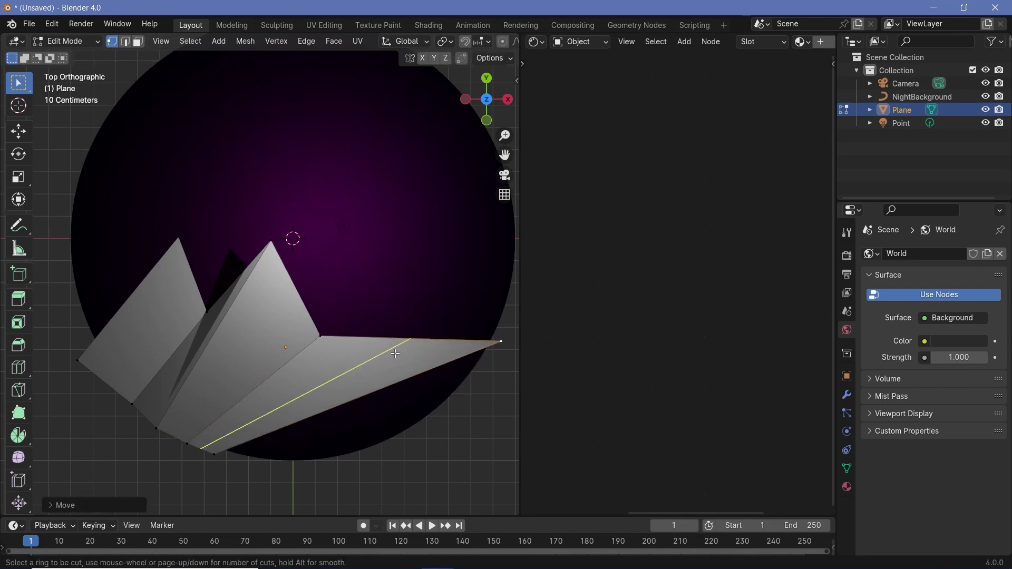
click(395, 353)
right_click(395, 353)
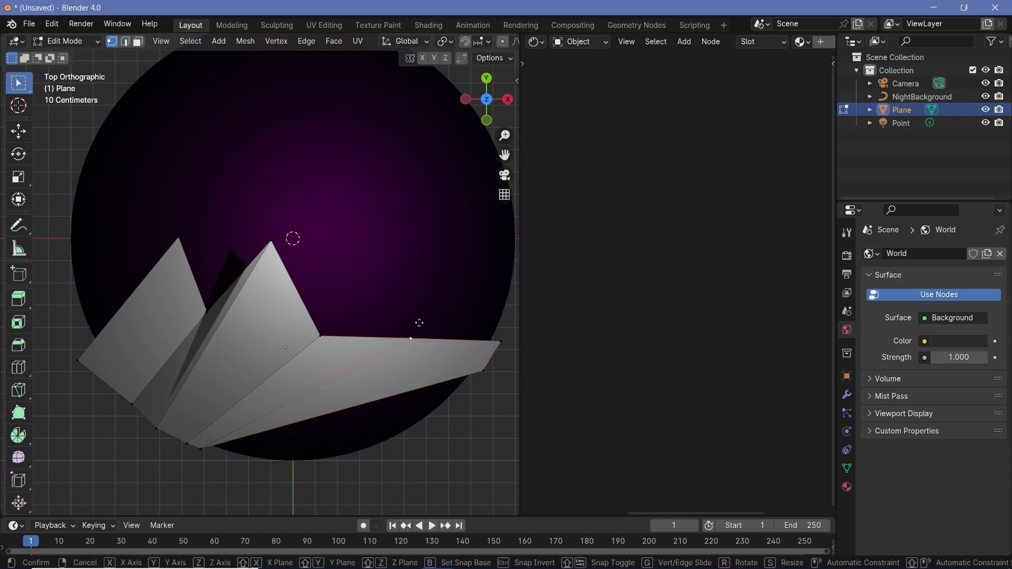
key(g)
key(z)
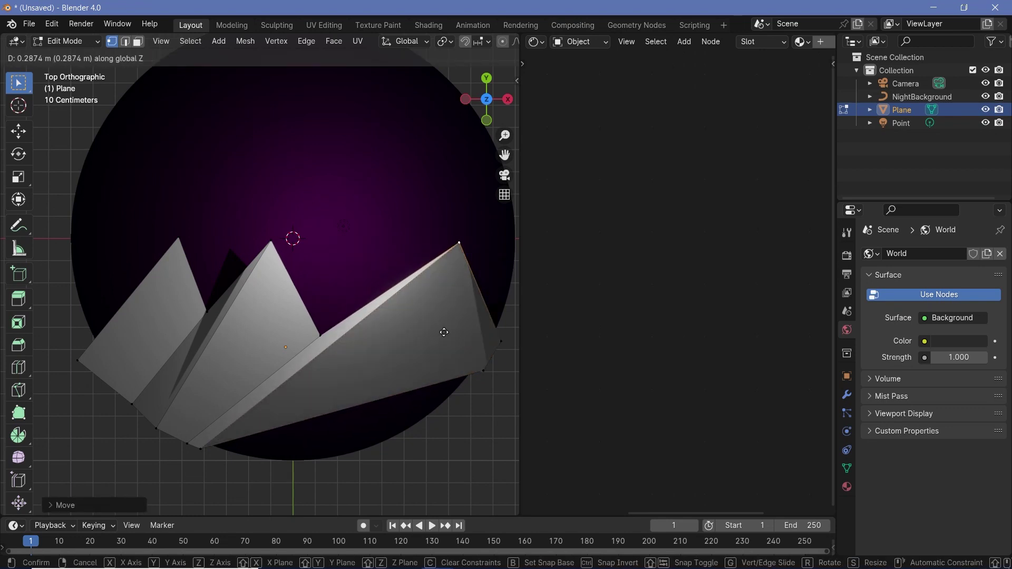
click(444, 332)
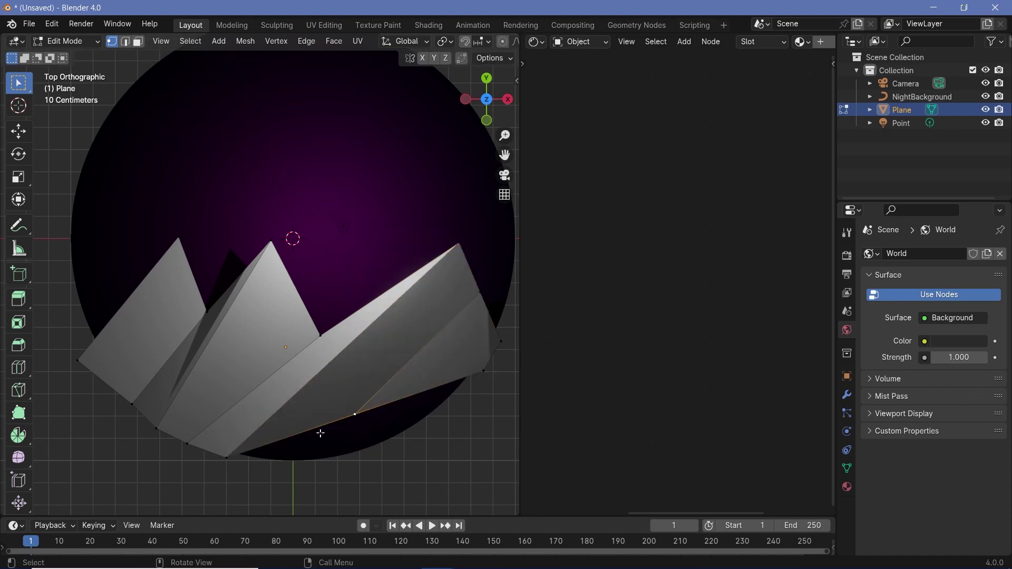
Shape the third mountain's lower edge along the circle with another loop cut and moved vertices, and return to Object Mode.
key(g)
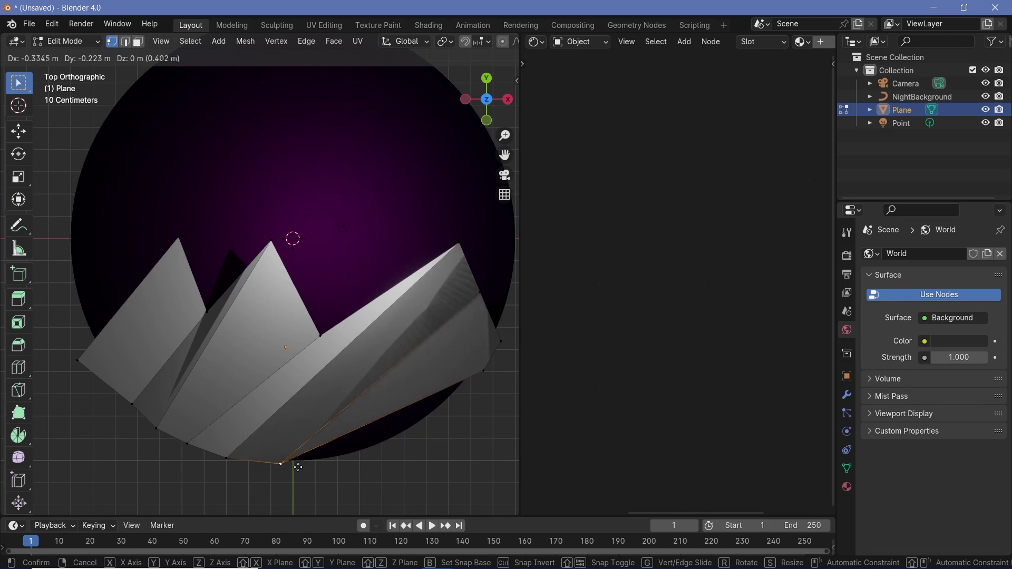
click(421, 441)
key(ctrl+r)
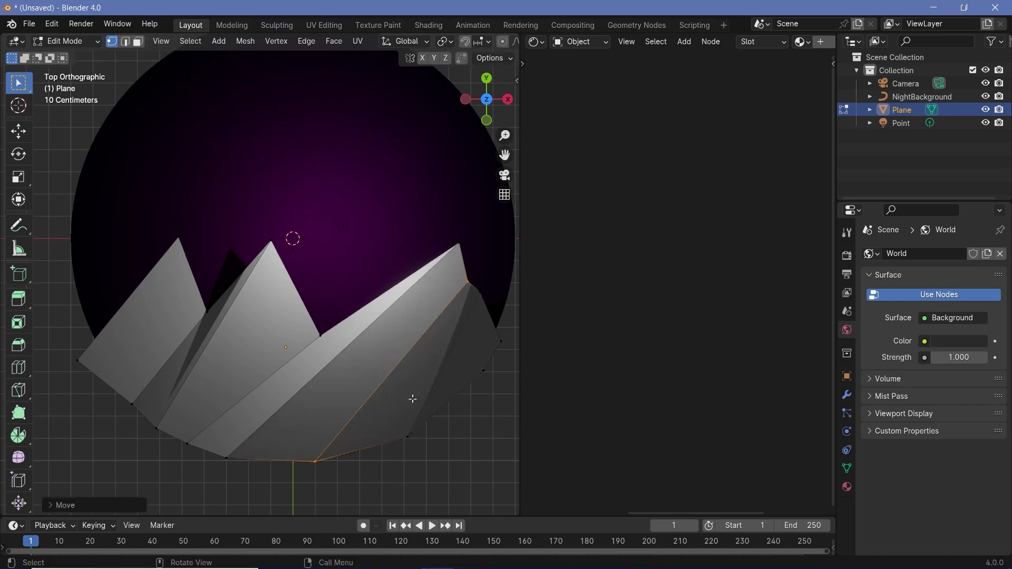
key(ctrl+Tab)
click(366, 267)
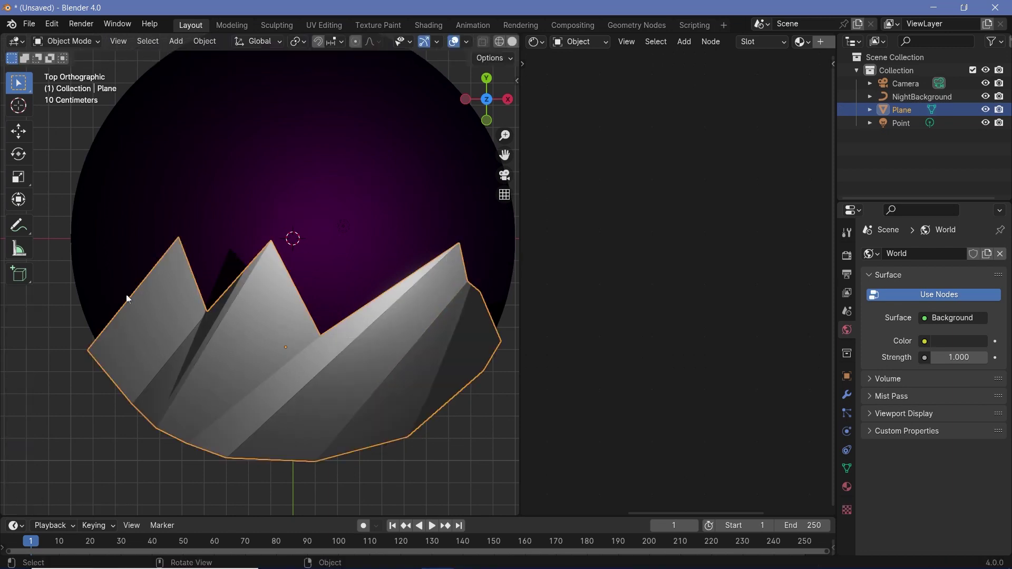
Give the mountains a new material with a dark purple base colour.
scroll(142, 350, down, 1)
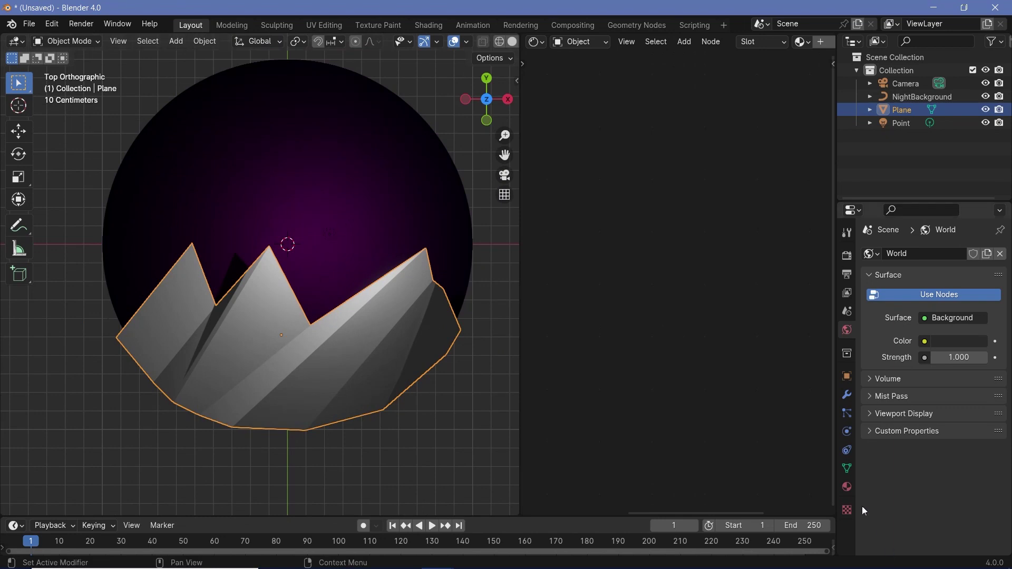
click(848, 487)
scroll(799, 43, right, 5)
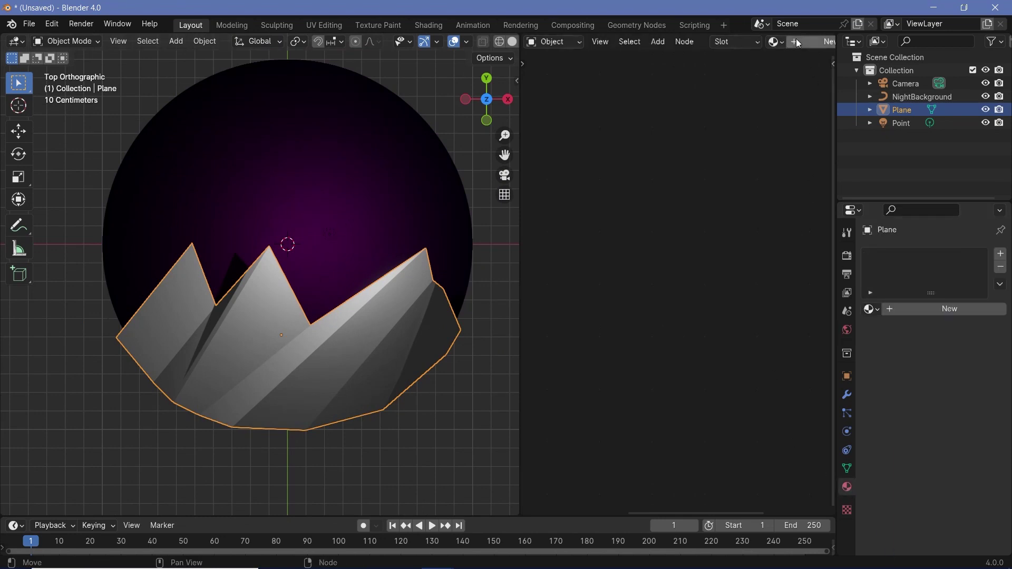
click(761, 45)
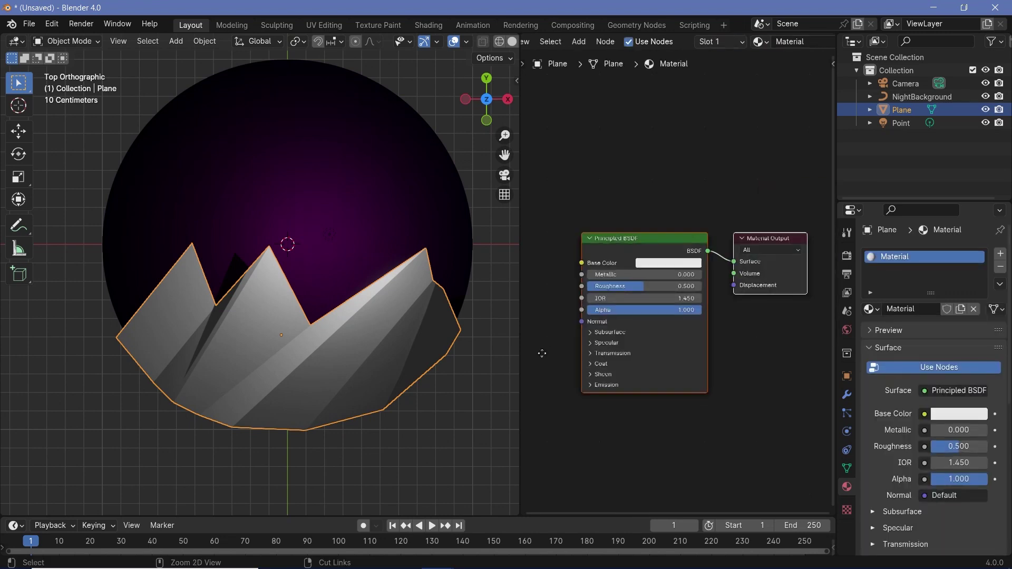
scroll(562, 242, up, 6)
click(617, 237)
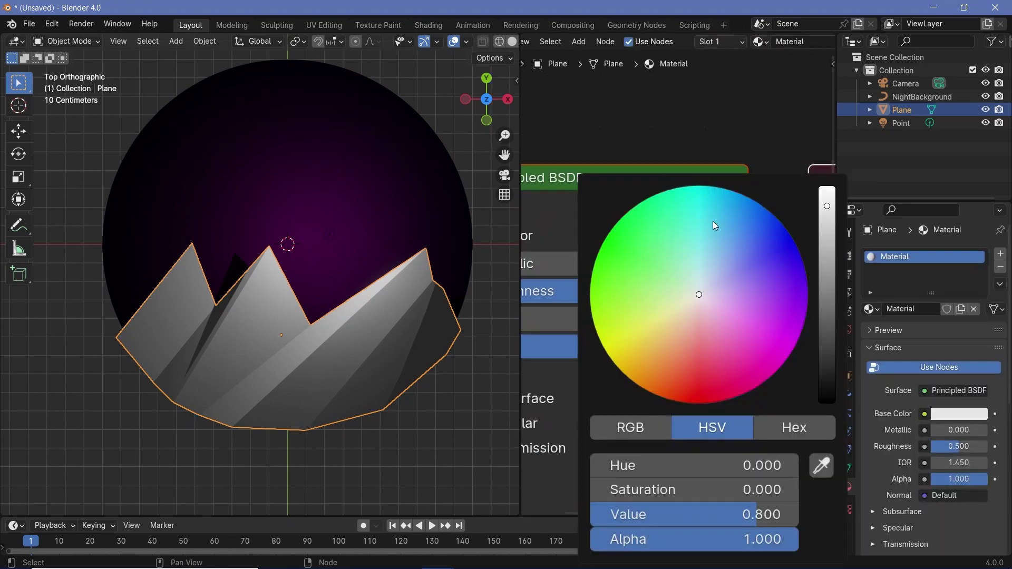
click(762, 302)
drag(824, 302, 827, 357)
Set the mountain material's roughness to 1.000 and hide the viewport overlays.
middle_drag(523, 289, 606, 289)
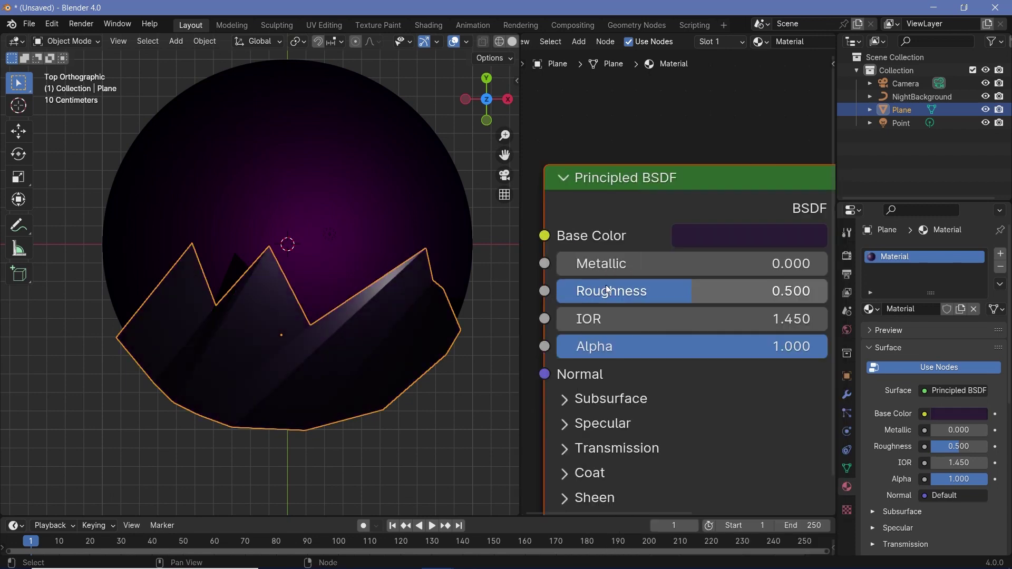
drag(685, 291, 821, 291)
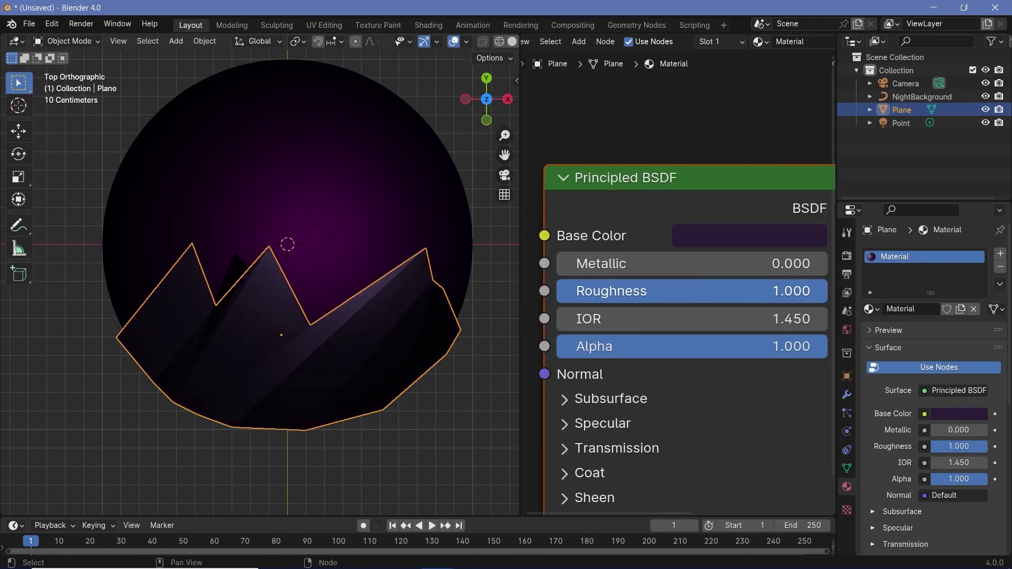
click(453, 41)
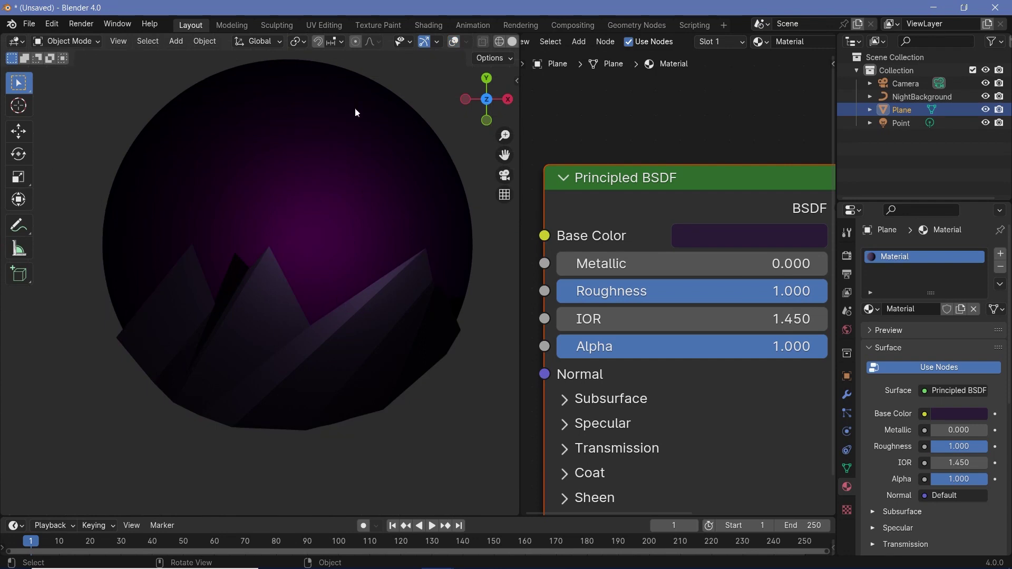
Recolour the position 0 stop of the night background's Color Ramp to a brighter blue-violet.
click(425, 164)
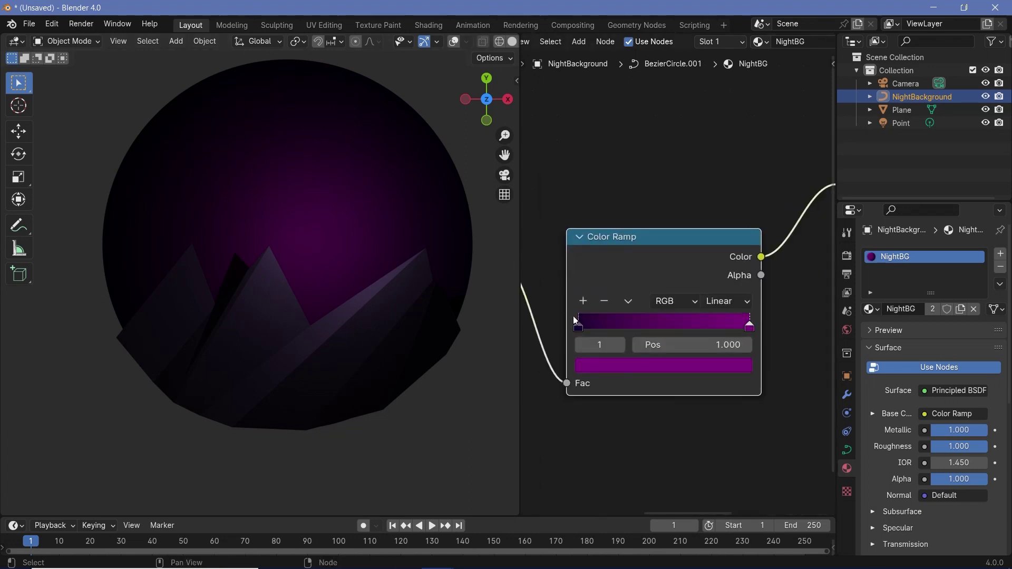
click(578, 325)
click(602, 363)
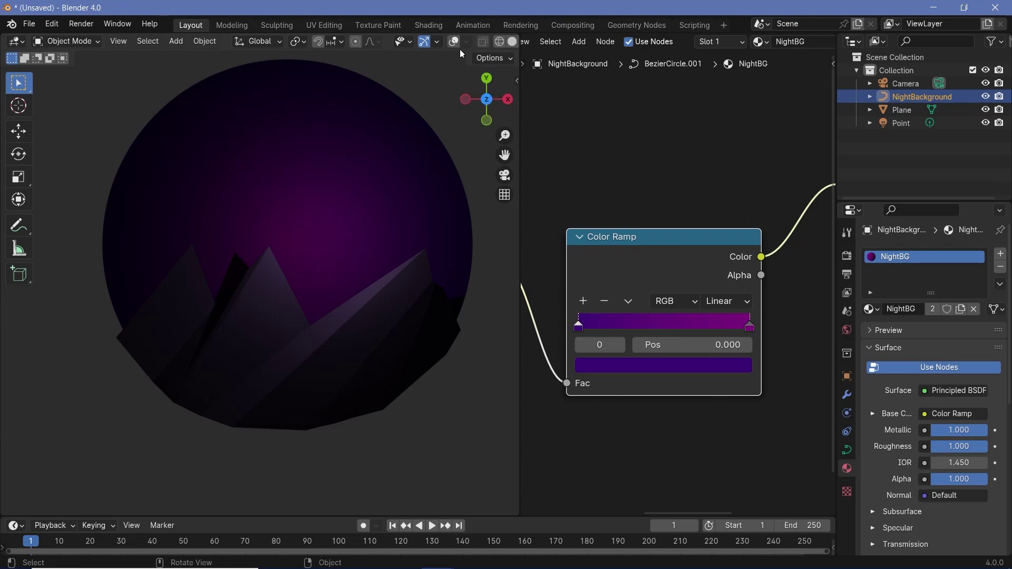
Show the overlays again, duplicate the background circle in place, and move the copy slightly up along the global Z axis.
key(KP_7)
key(shift+a)
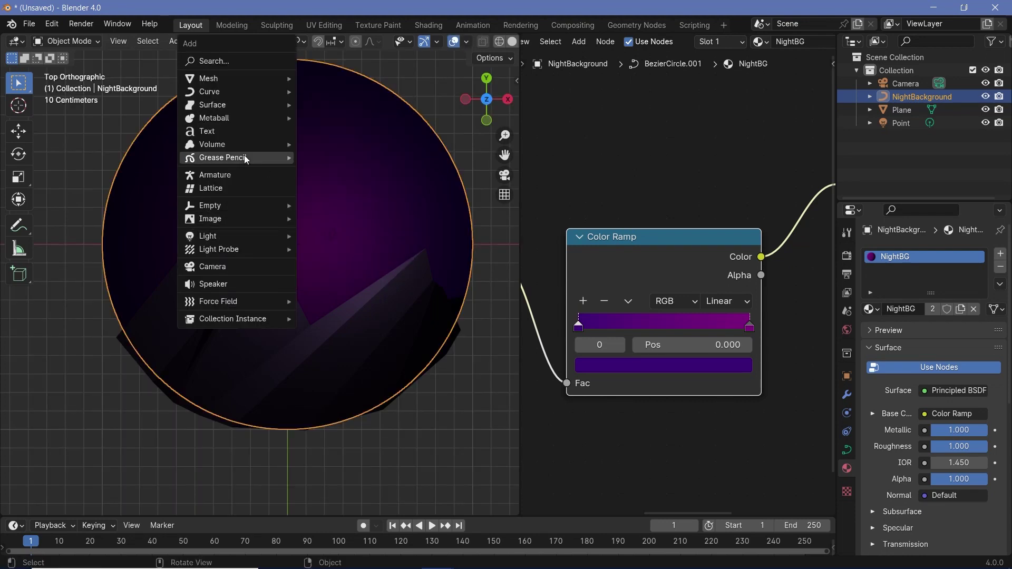
key(shift+d)
right_click(413, 254)
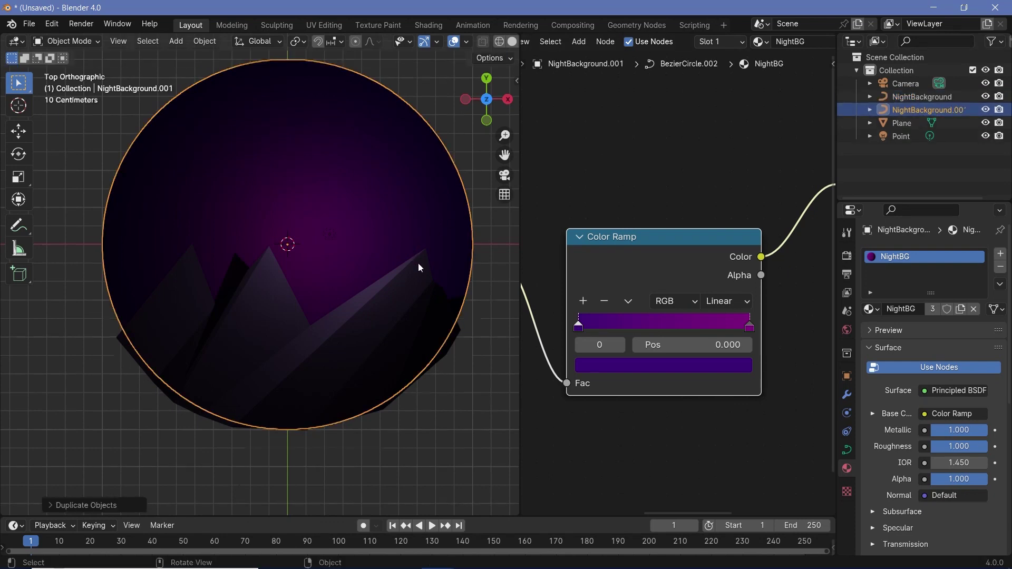
middle_drag(416, 264, 340, 216)
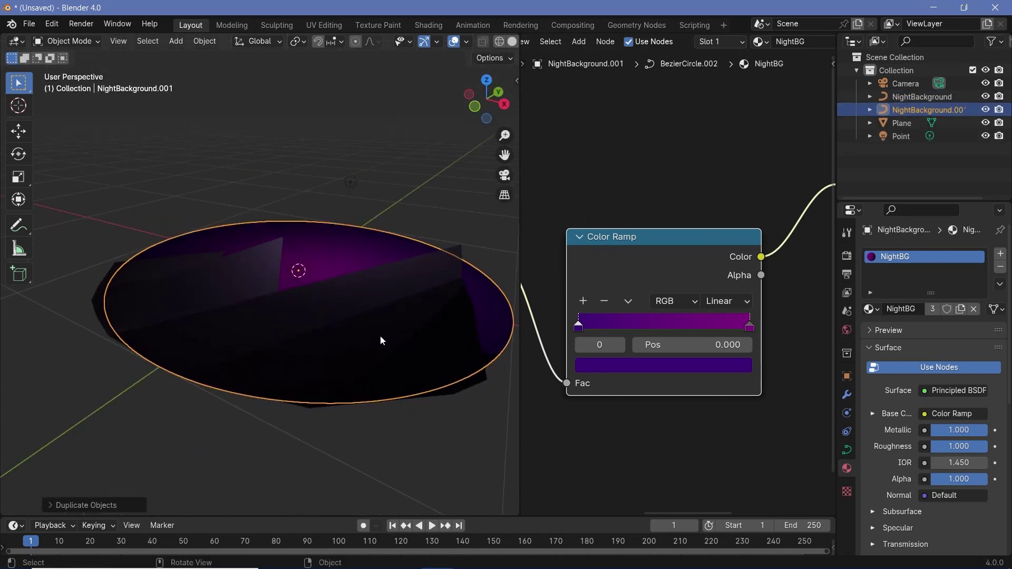
key(g)
key(z)
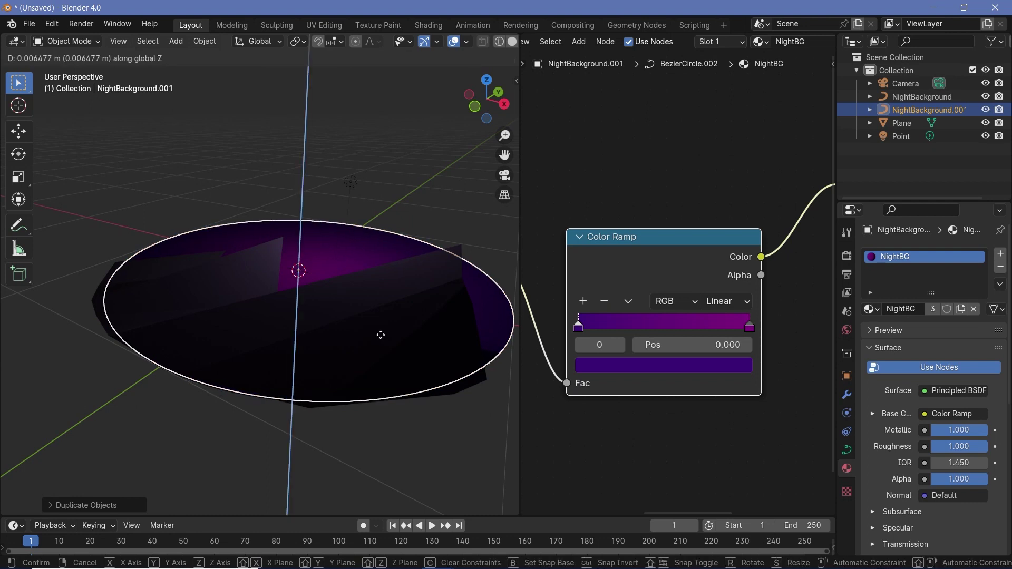
text(0.0)
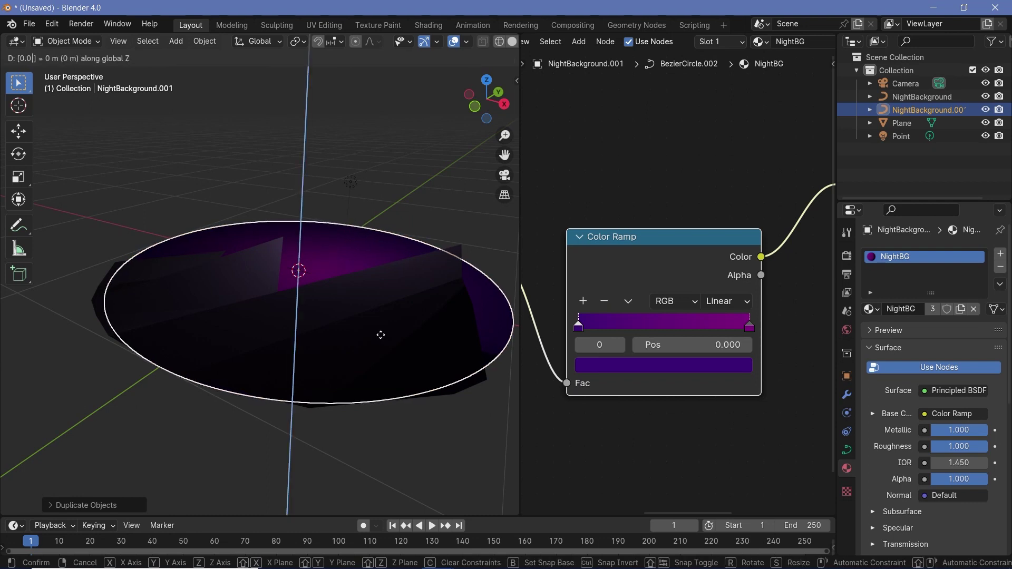
key(Return)
Scale the duplicated circle down to roughly a third of the background's size and inspect it from the top view.
middle_drag(381, 335, 381, 401)
key(s)
click(302, 314)
key(KP_7)
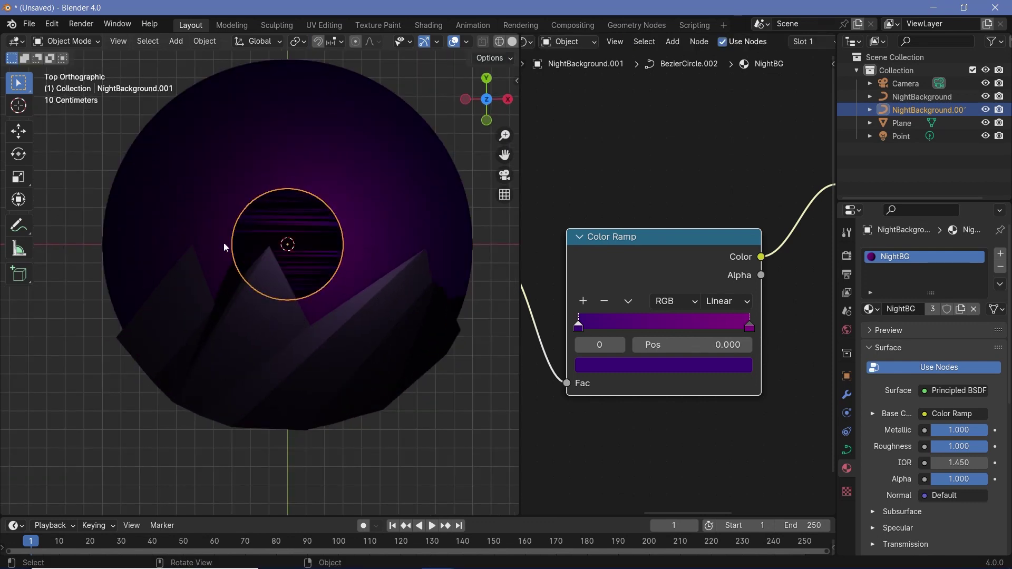
scroll(293, 263, up, 5)
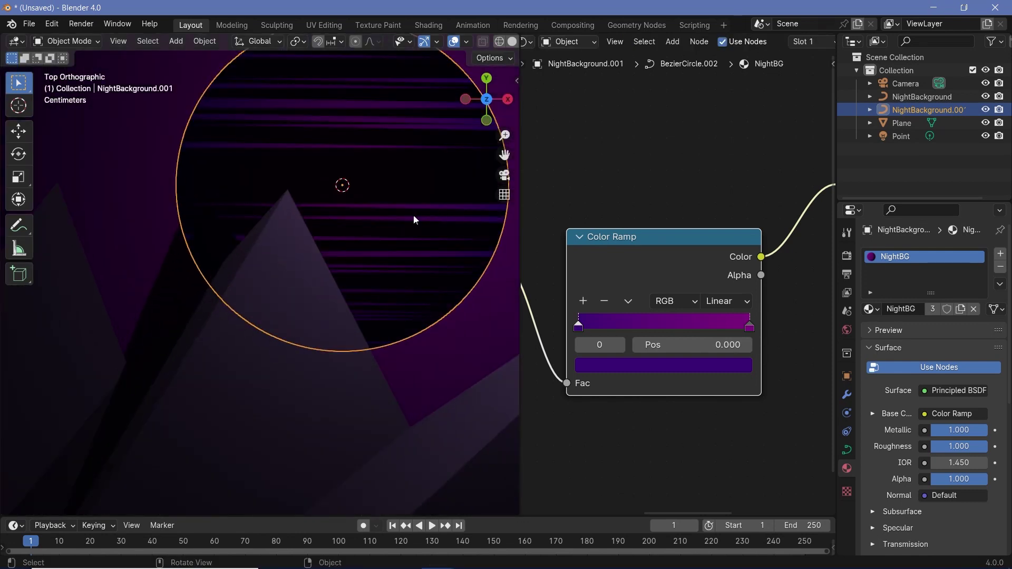
ctrl+middle_drag(391, 251, 397, 361)
ctrl+middle_drag(356, 265, 333, 299)
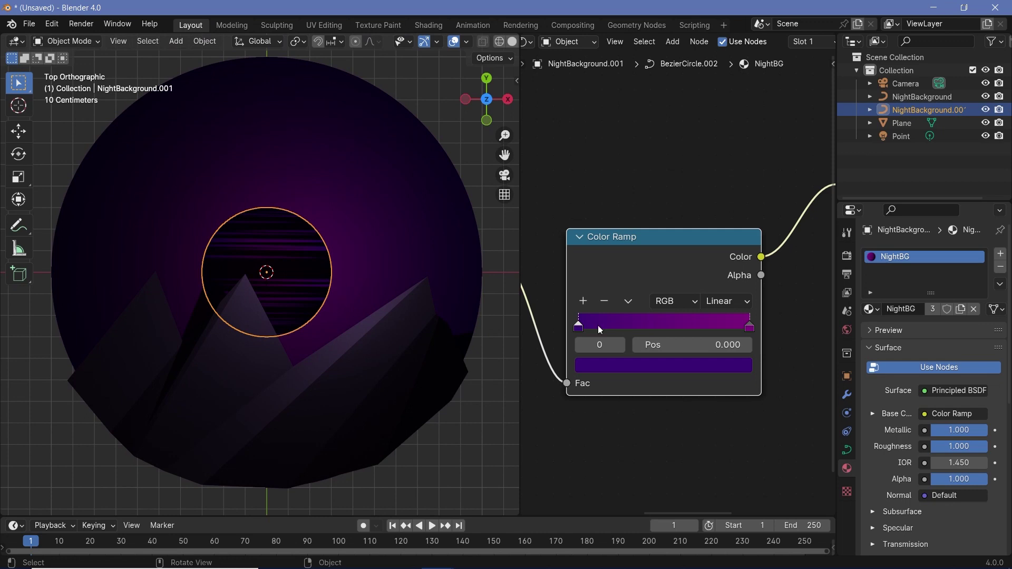
Rename the duplicated circle object as NightMoon.
double_click(948, 114)
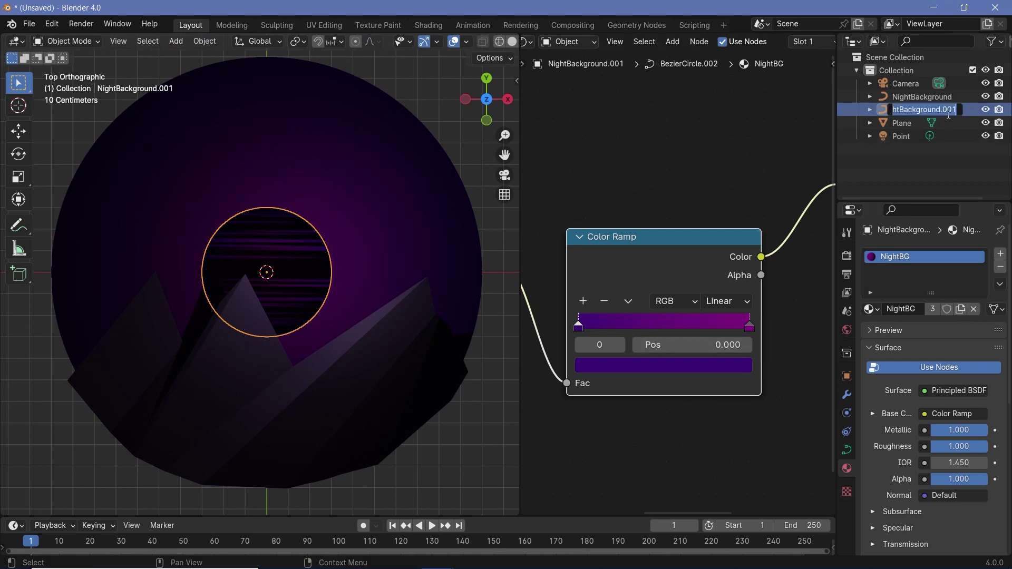
text(NightMoon)
key(Return)
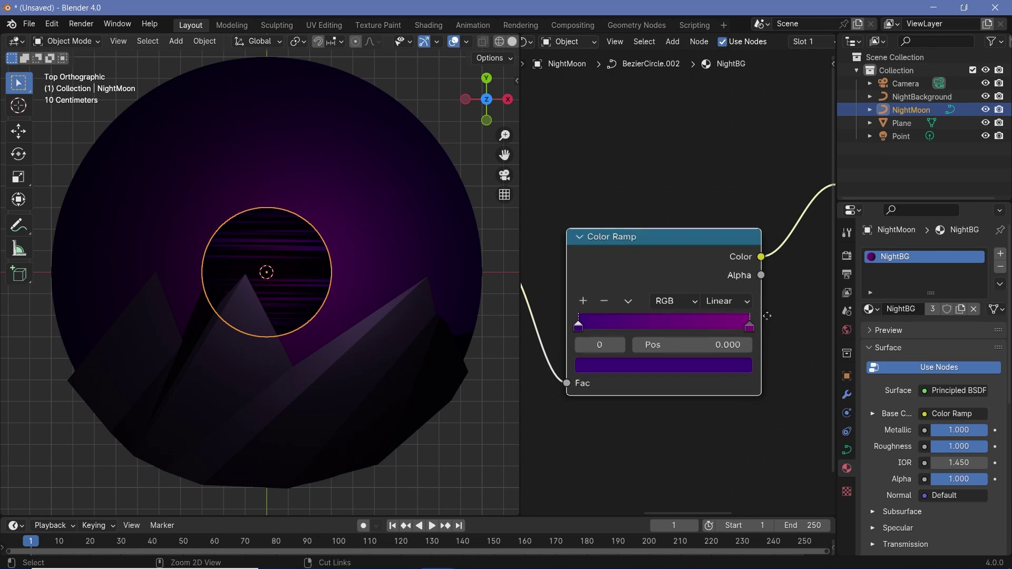
Make the moon's material a separate copy and name it NightMoon.
scroll(767, 309, down, 4)
middle_drag(767, 309, 618, 344)
click(957, 312)
text(NightMoon)
key(Return)
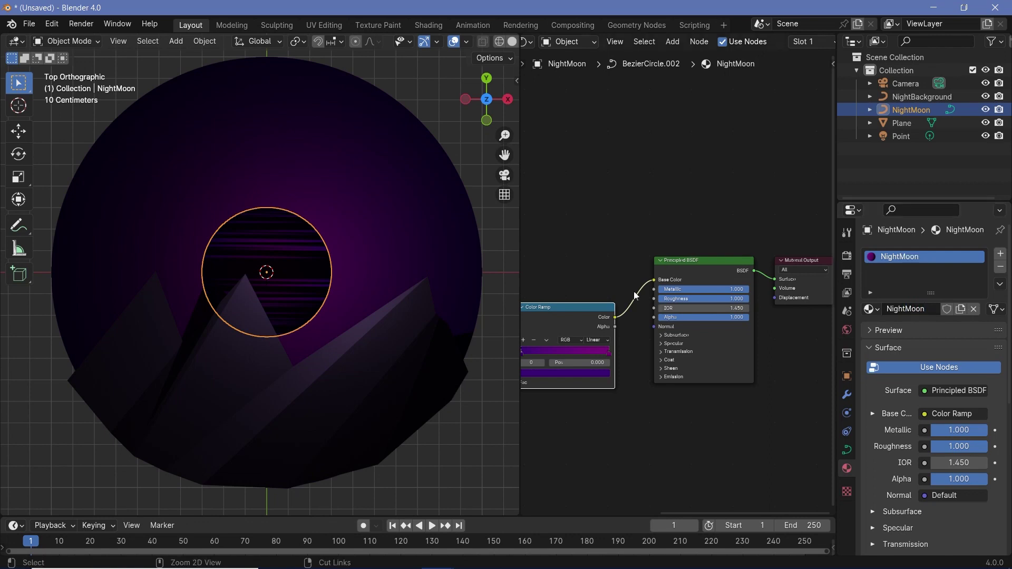
Disconnect the Color Ramp from the moon material's base color and set its emission to white with strength 2.
ctrl+right_drag(641, 296, 630, 314)
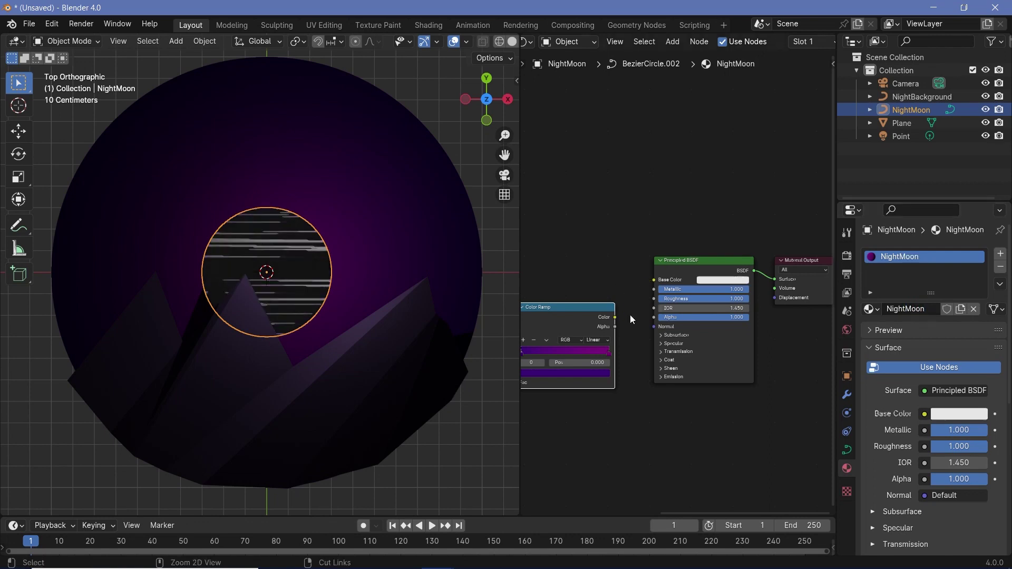
click(665, 380)
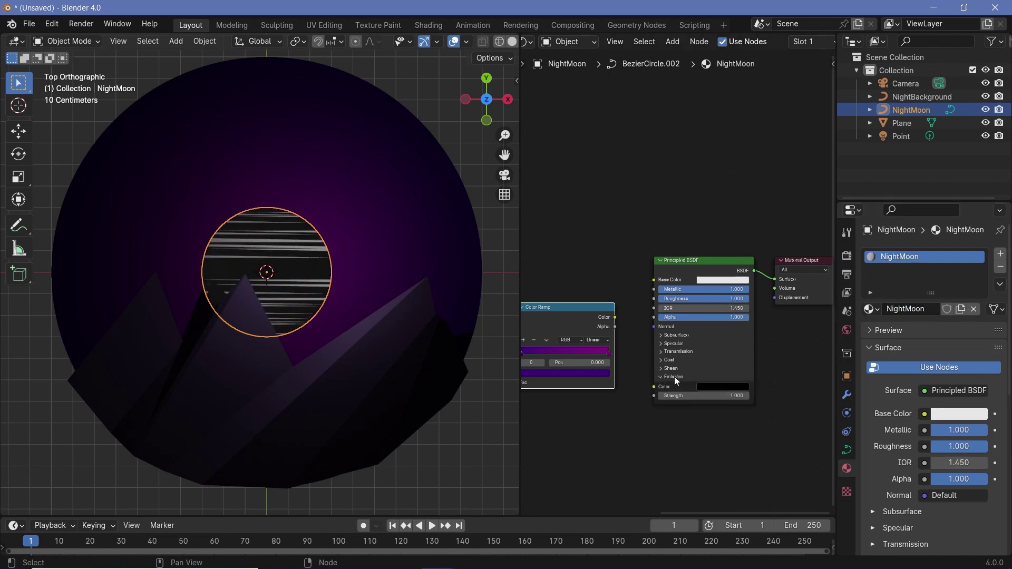
click(705, 388)
drag(778, 286, 779, 257)
click(719, 395)
text(2)
key(Return)
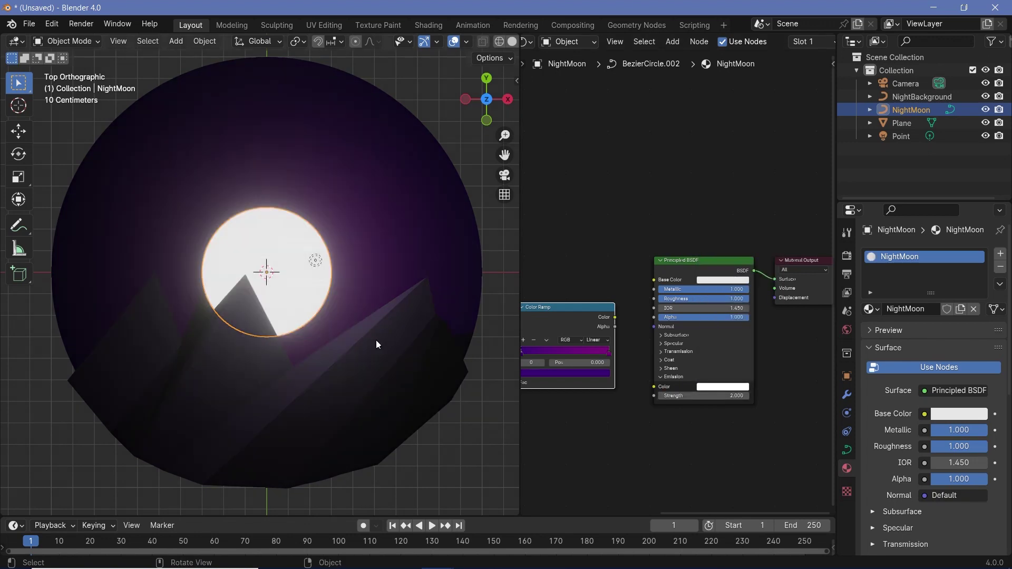
Scale the moon down to about 70% of its size and check its glow up close.
key(s)
click(198, 342)
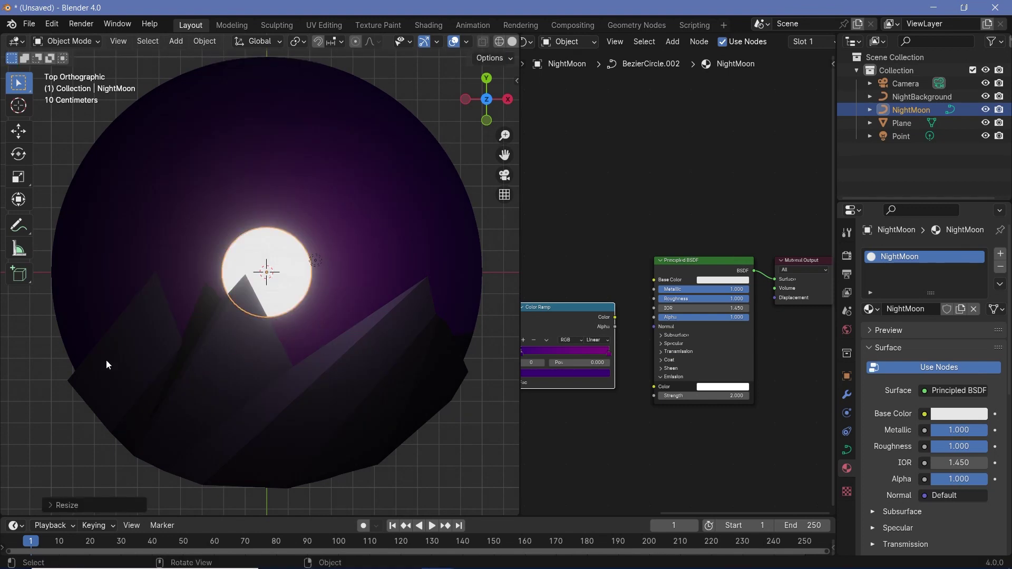
scroll(312, 165, up, 10)
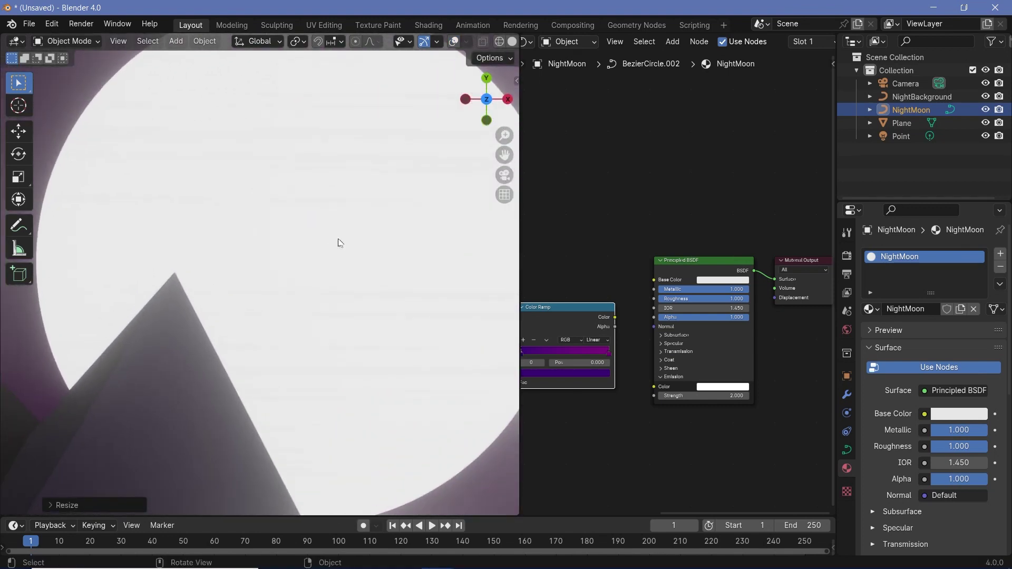
scroll(332, 215, down, 10)
Clear the camera's location and rotation, and raise it along the global Z axis above the scene.
click(909, 86)
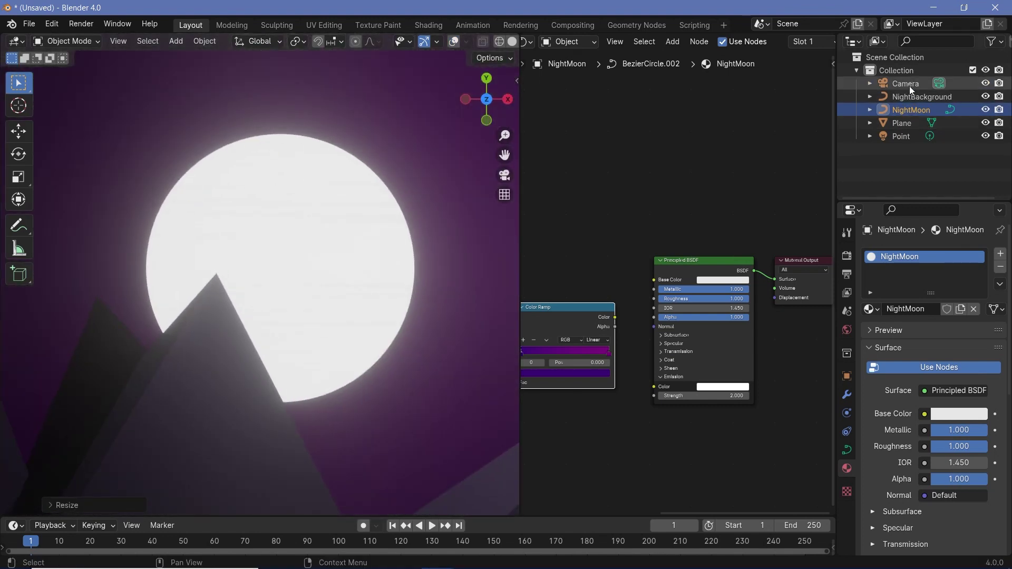
scroll(346, 343, down, 8)
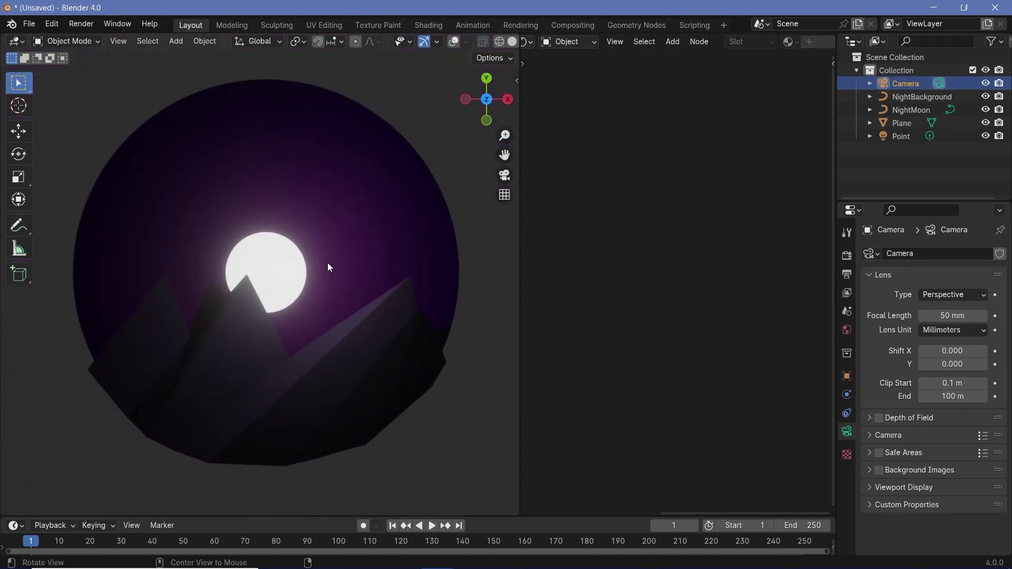
key(alt+g)
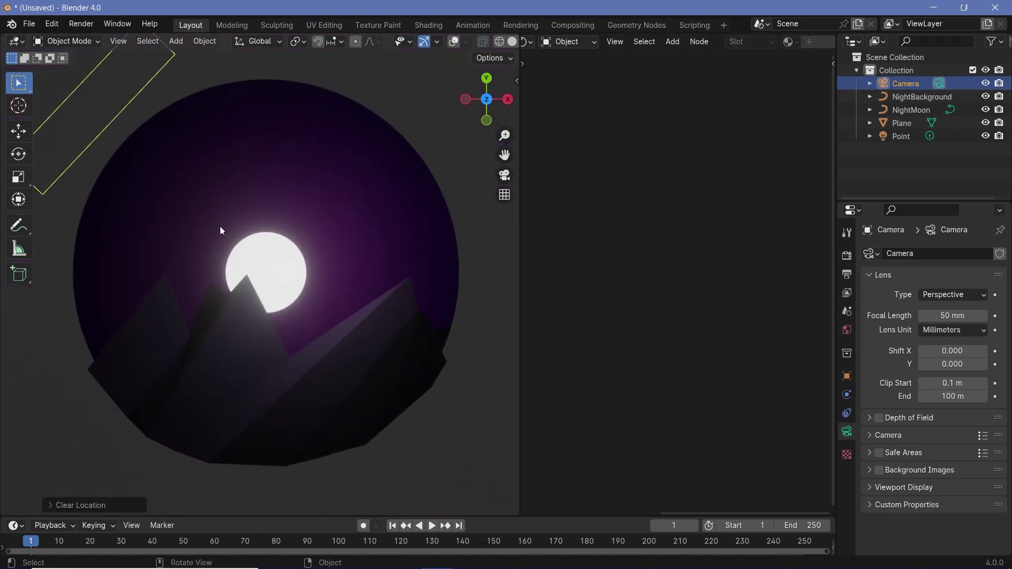
key(alt+r)
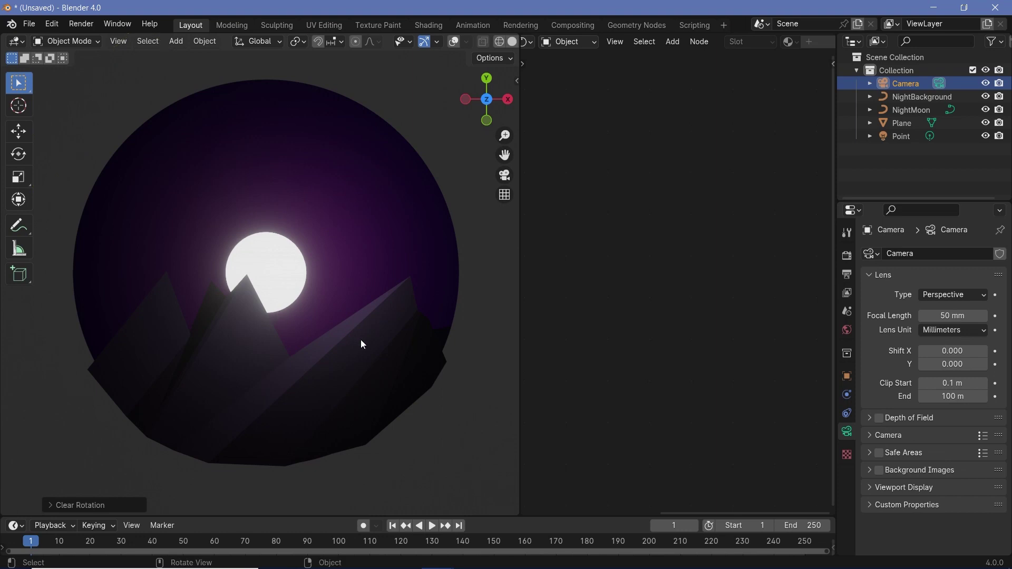
key(g)
key(z)
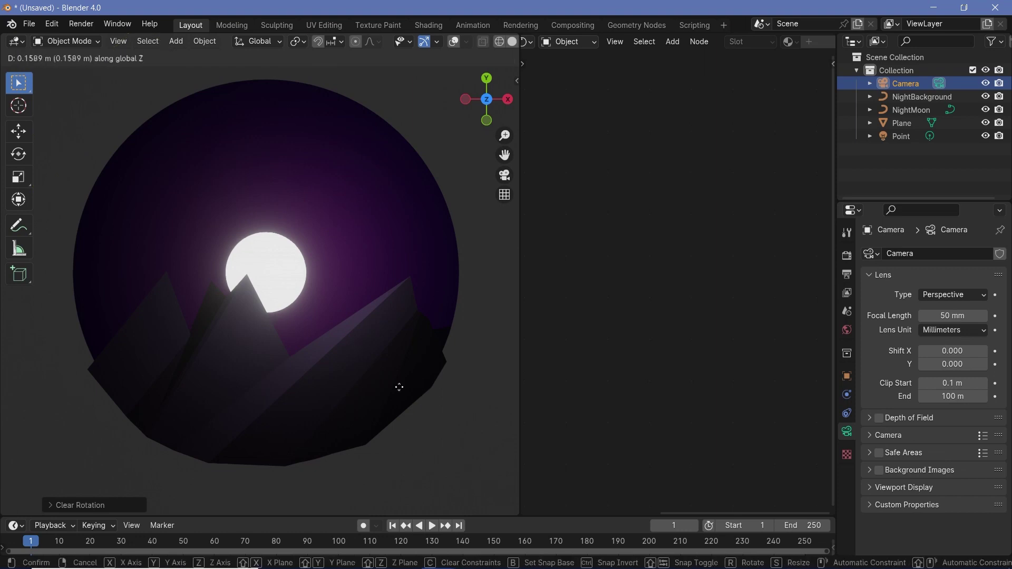
click(291, 219)
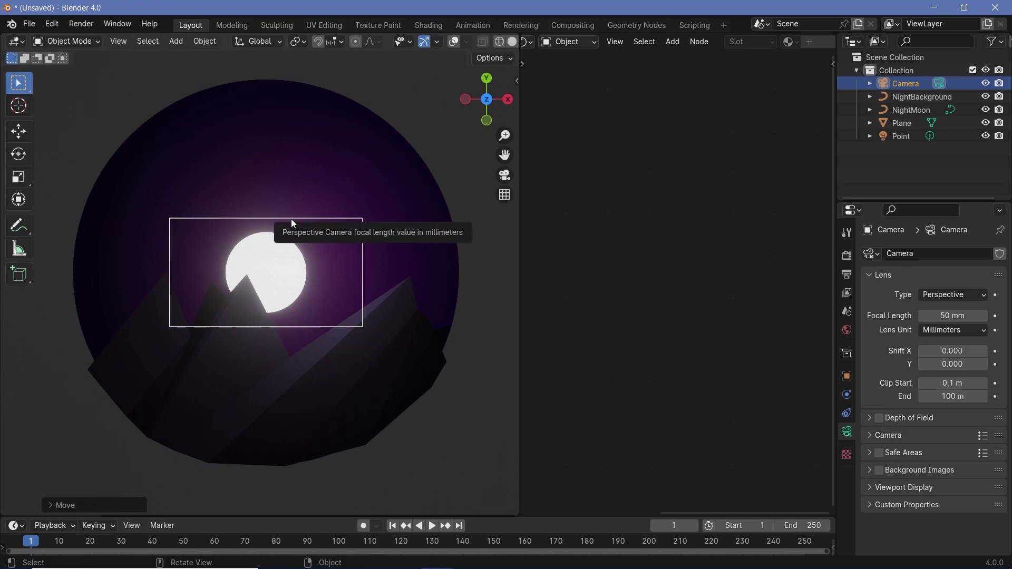
Fit the camera frame in view, switch the camera type to Orthographic, and reduce its orthographic scale to frame the circle tightly.
key(Home)
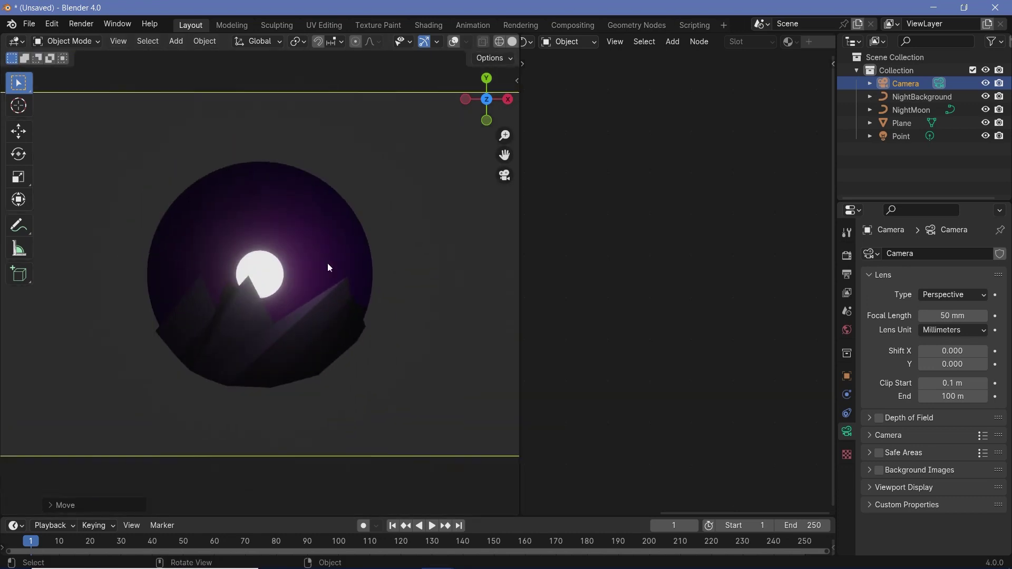
scroll(299, 263, down, 3)
key(Home)
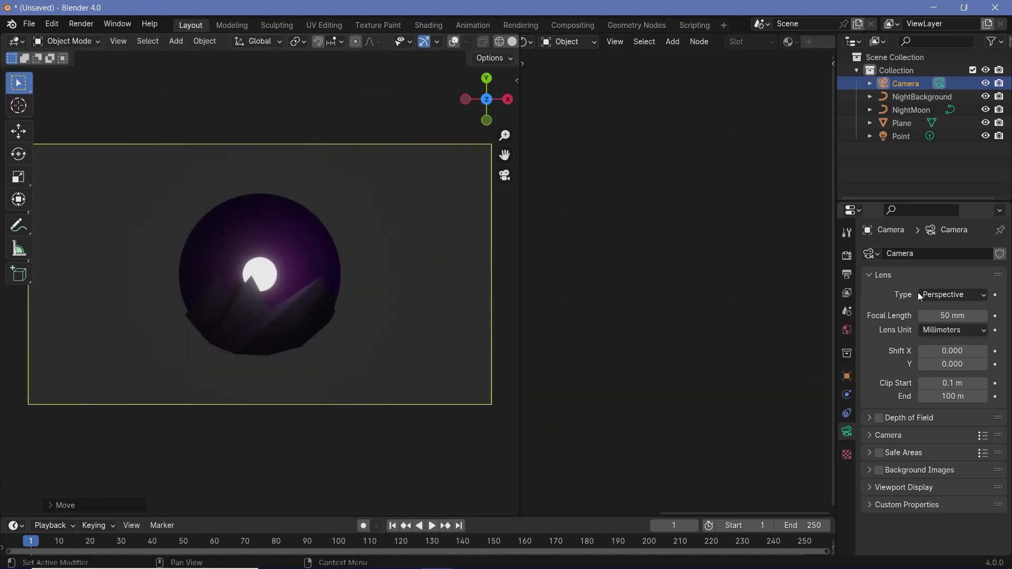
click(935, 296)
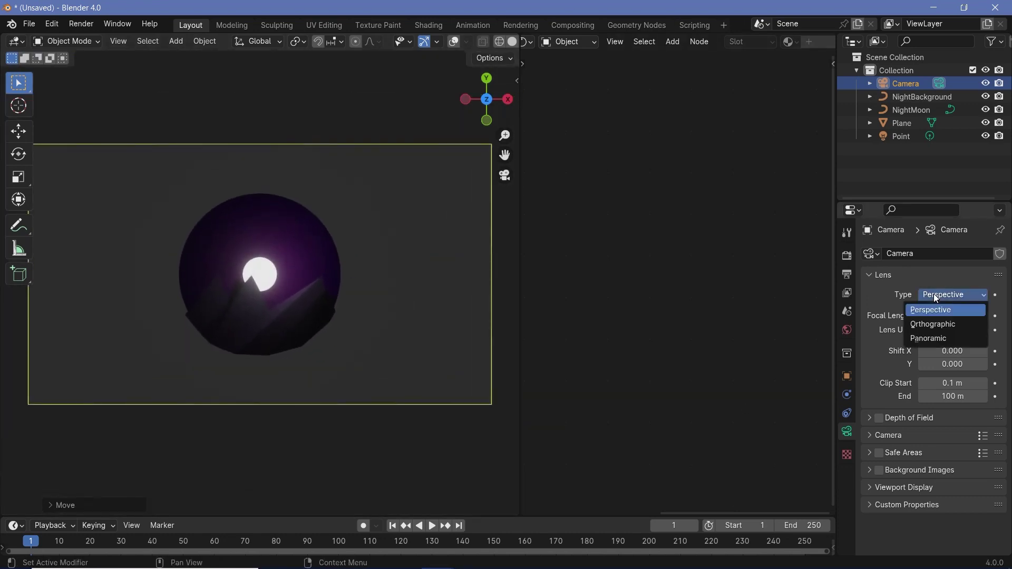
click(941, 324)
mouse_move(946, 317)
mouse_down()
mouse_move(896, 317)
mouse_move(927, 317)
mouse_up()
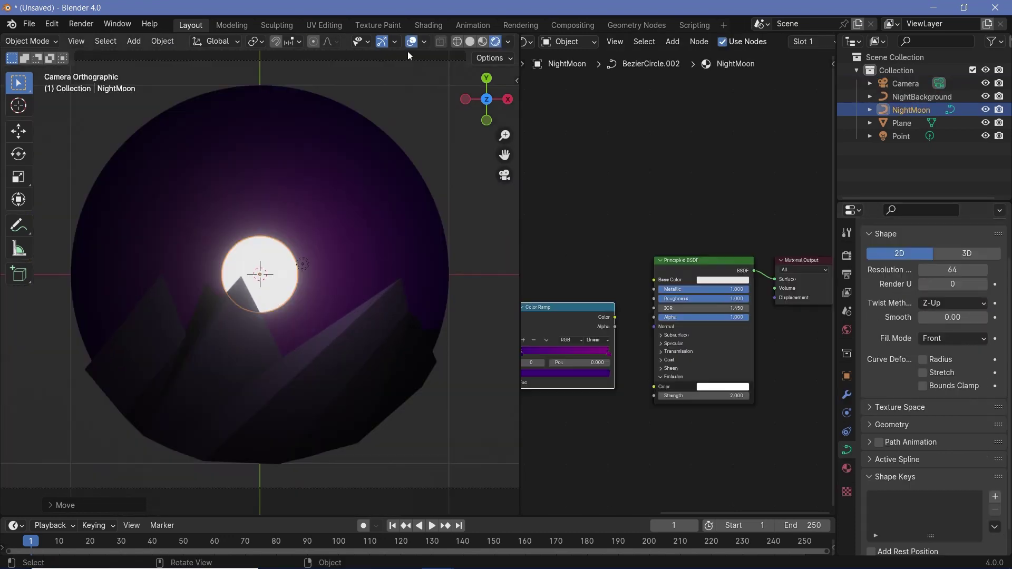
Hide the overlays and examine the moon and its glow from close up and farther away.
click(410, 43)
scroll(265, 282, up, 10)
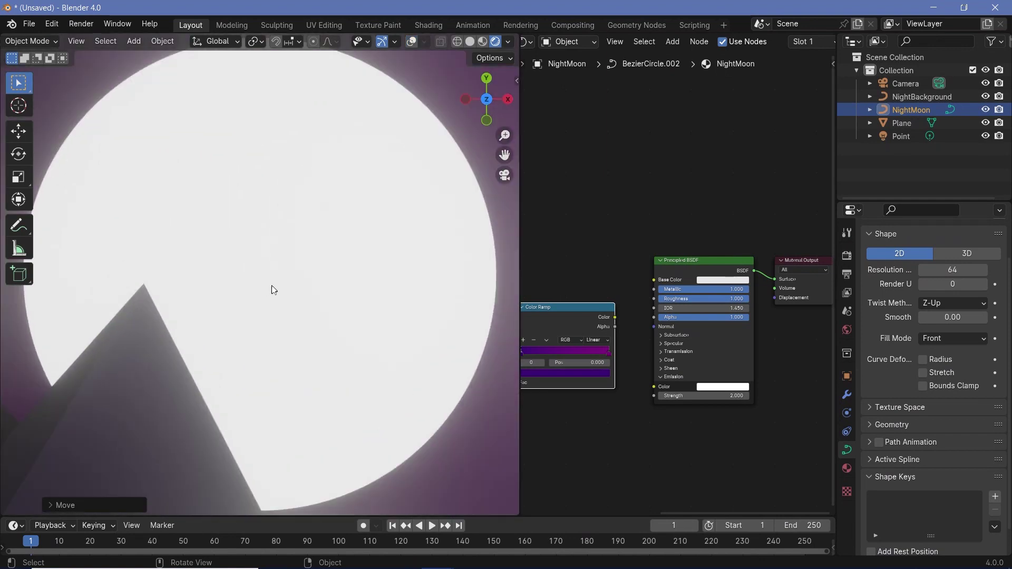
scroll(293, 230, down, 8)
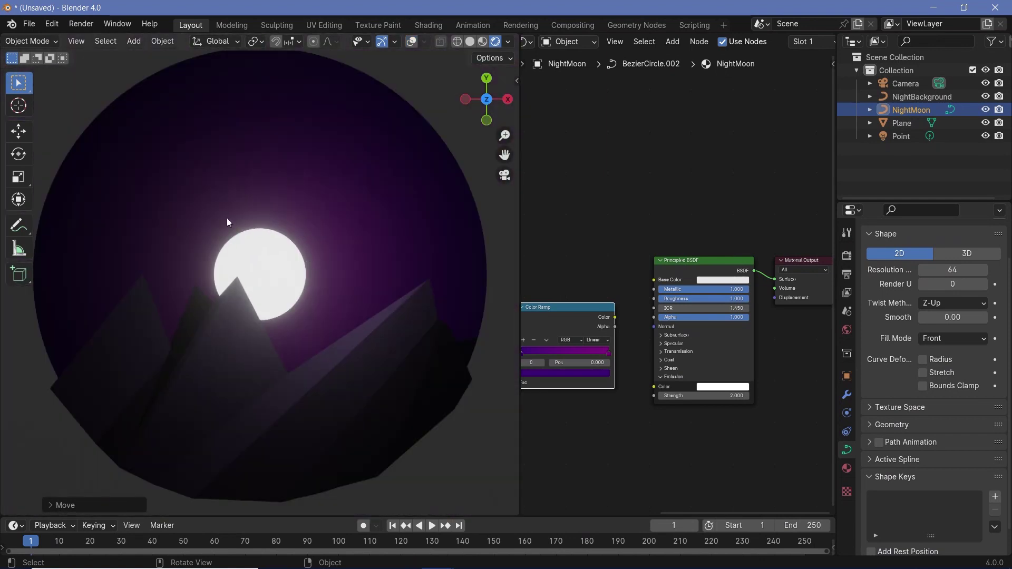
scroll(294, 237, up, 4)
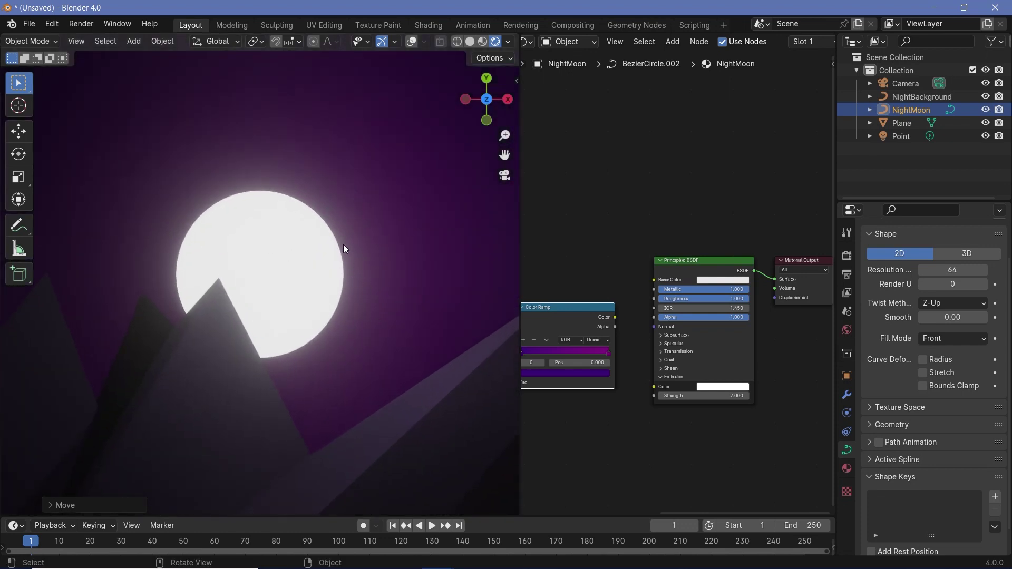
scroll(318, 275, down, 2)
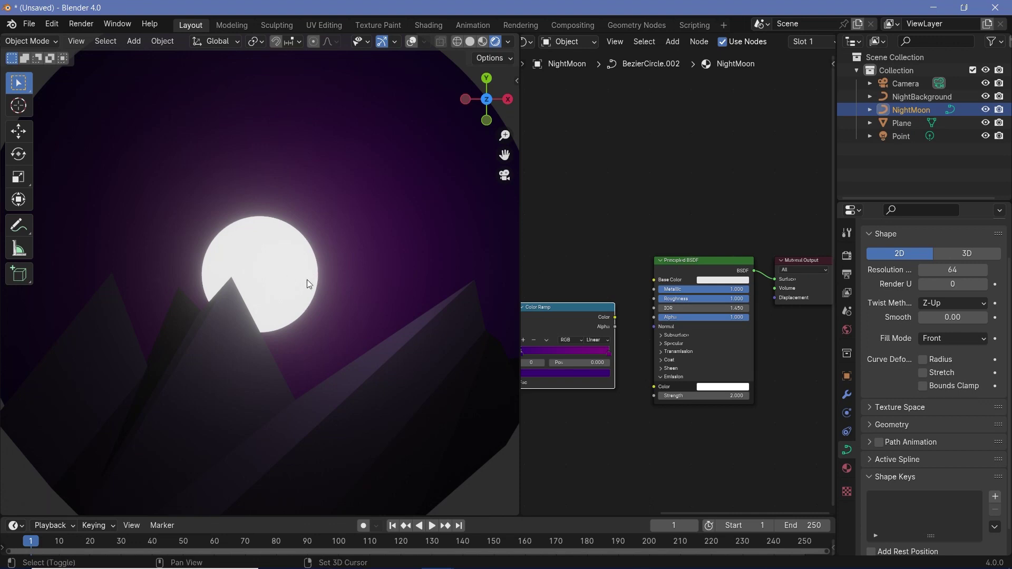
Duplicate the moon in place, enter Edit Mode on the copy, and show the overlays again.
key(shift+d)
right_click(307, 279)
key(ctrl+Tab)
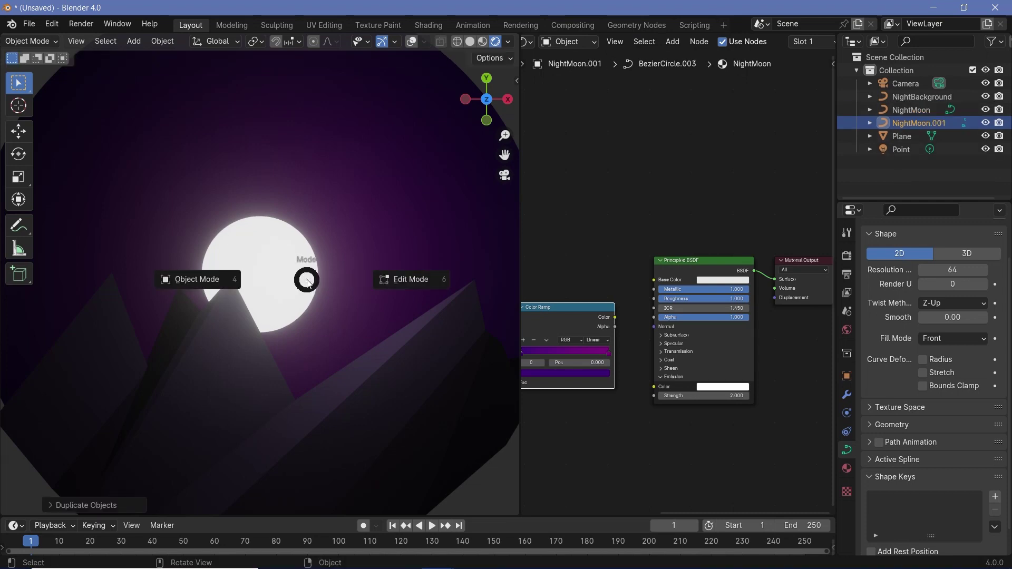
click(414, 280)
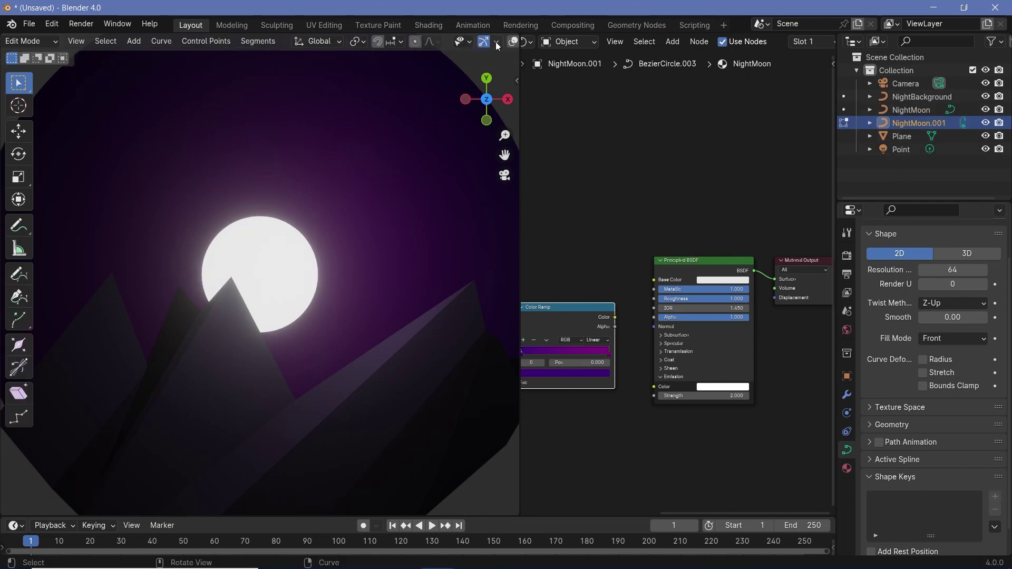
click(513, 42)
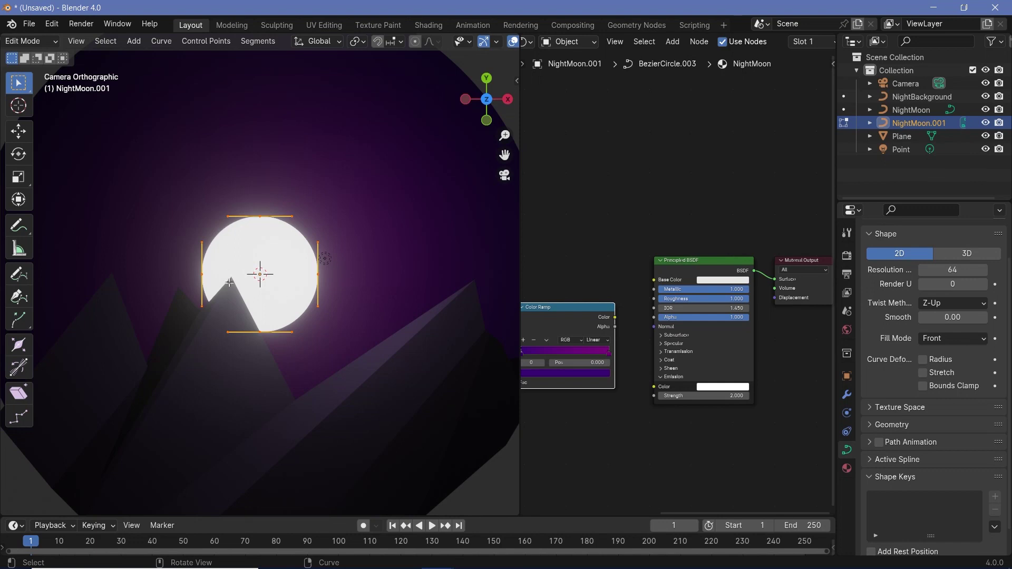
Duplicate the circle curve in place within the moon copy, scale the duplicate to about 1.1, and return to Object Mode.
key(shift+d)
key(Escape)
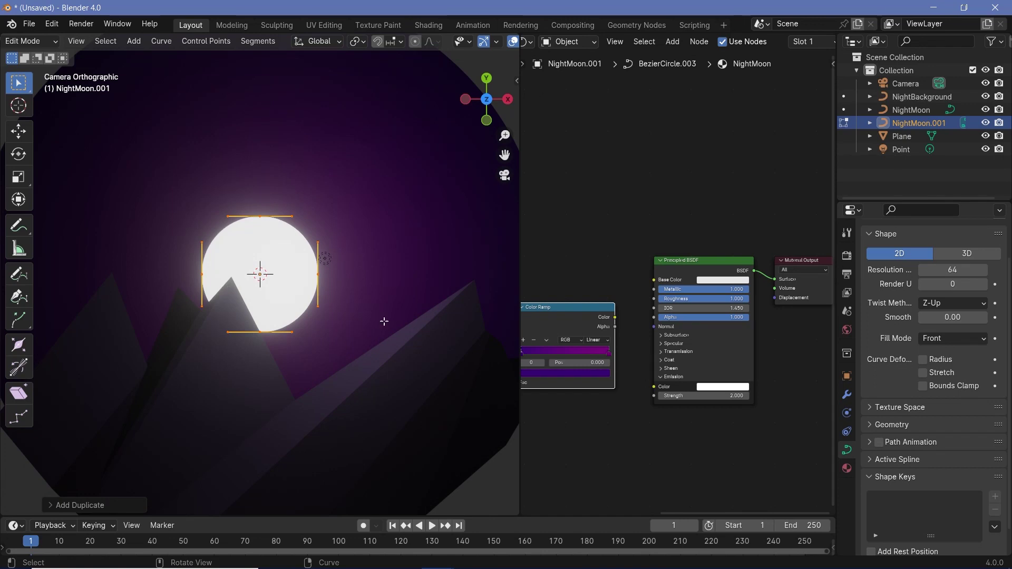
key(s)
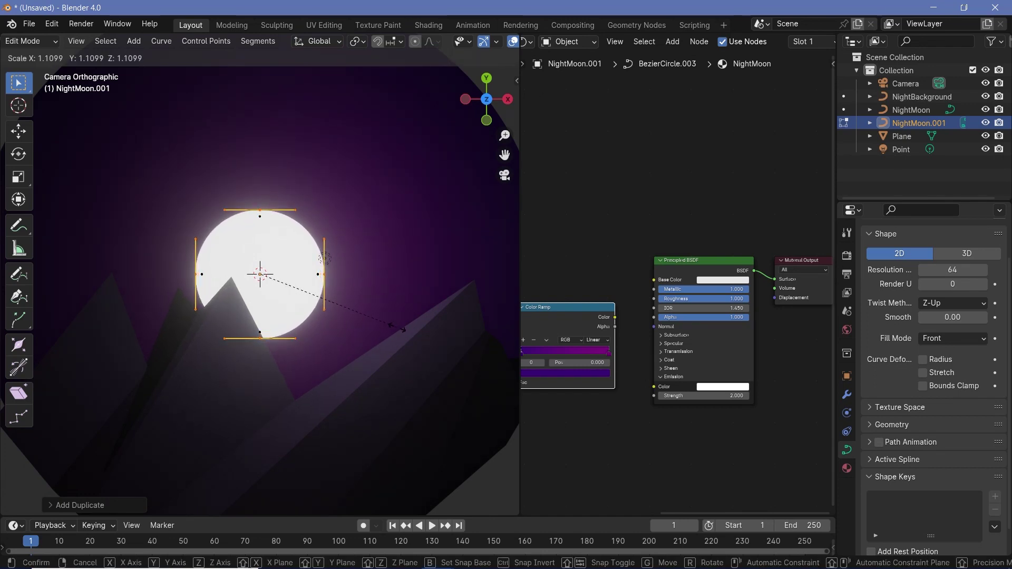
click(397, 327)
key(ctrl+Tab)
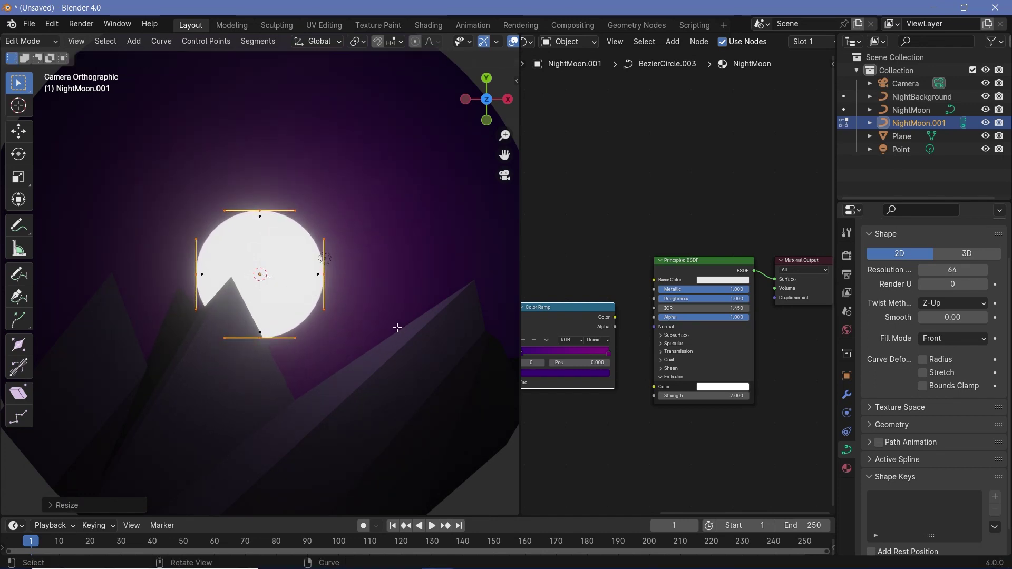
click(323, 330)
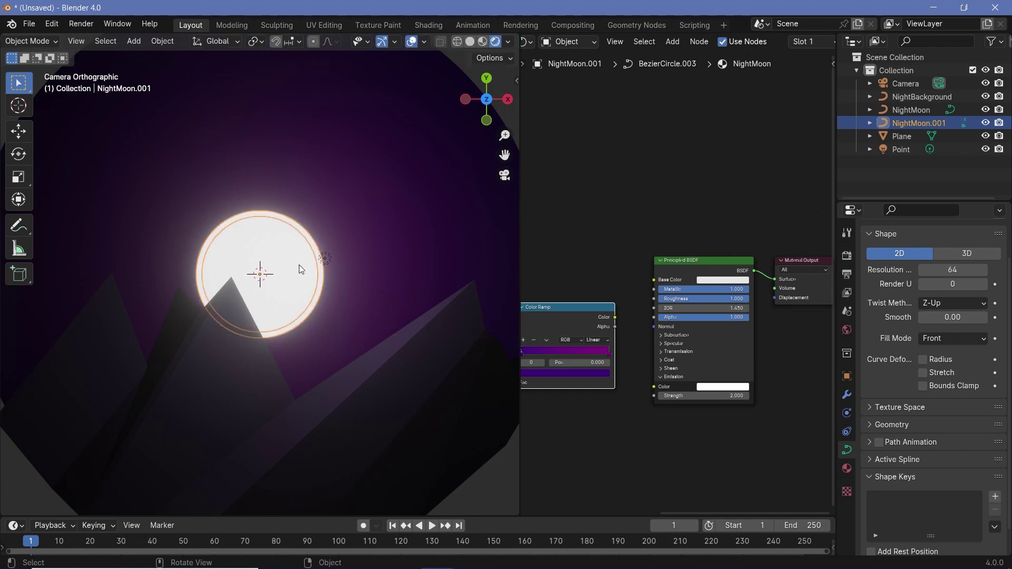
Make the ring's material a separate copy and set its Alpha to 0.1.
click(847, 469)
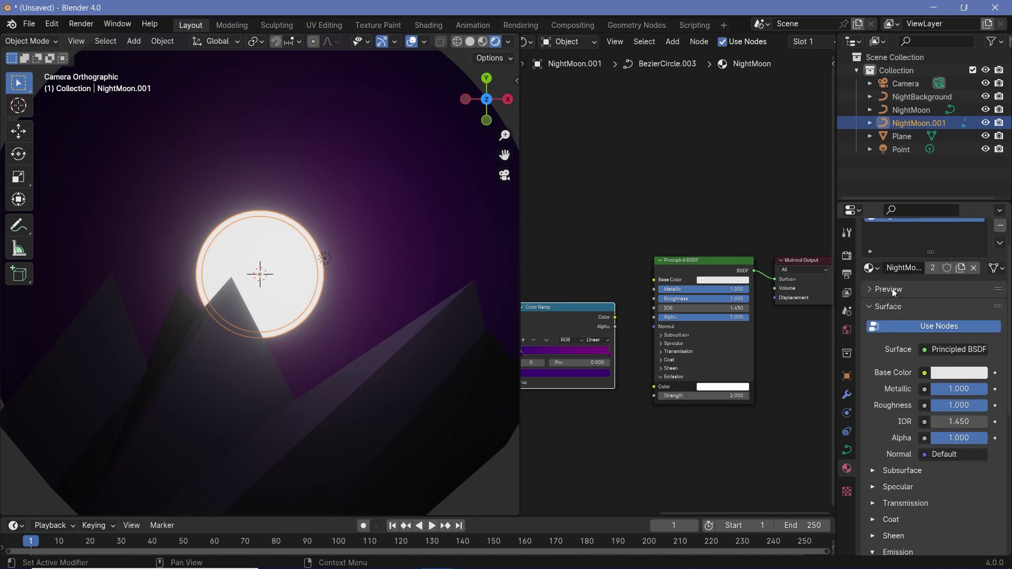
click(962, 269)
scroll(713, 356, up, 2)
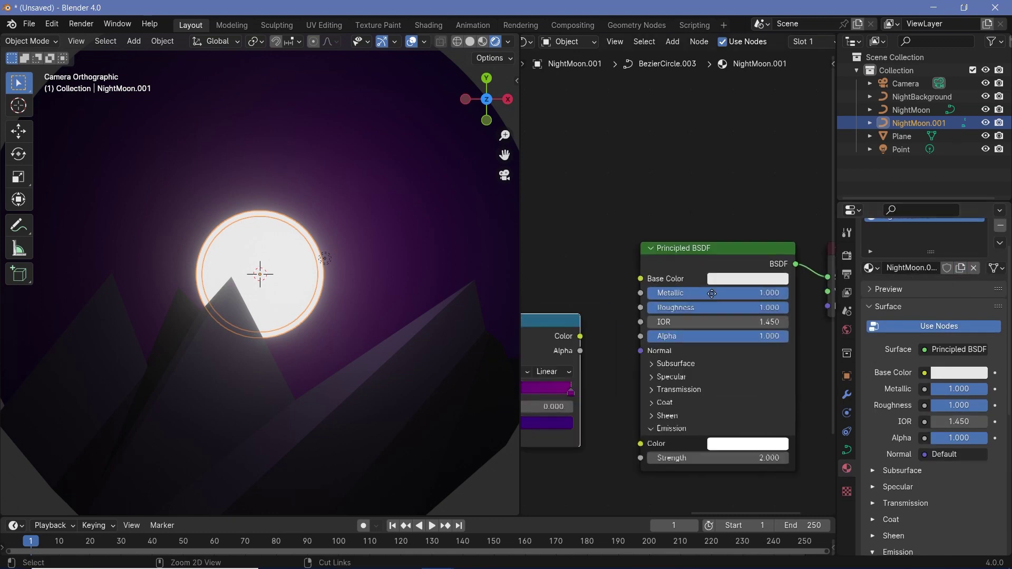
click(726, 336)
text(0.1)
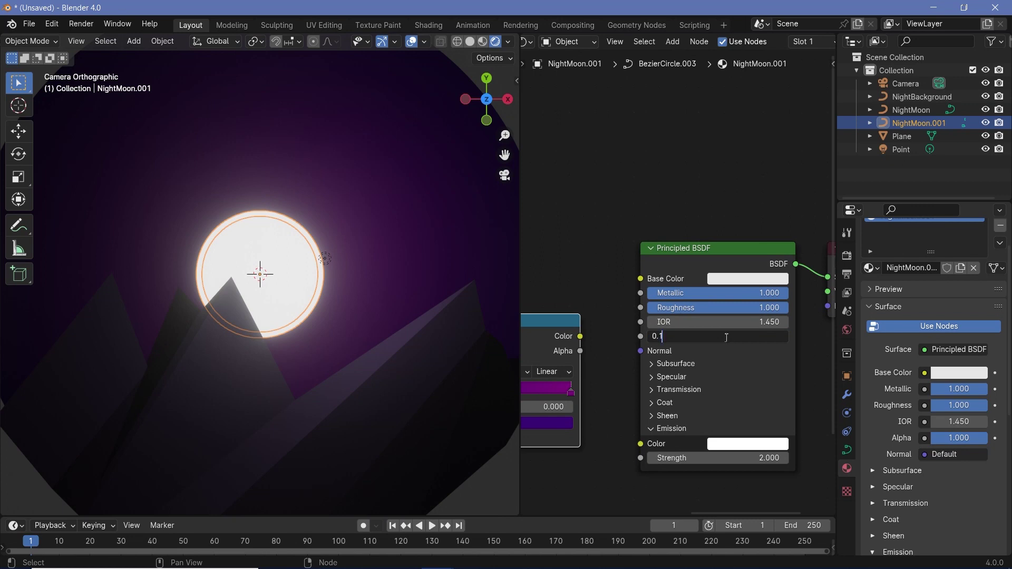
key(Return)
Set the ring material's Blend Mode to Alpha Blend.
scroll(368, 280, up, 3)
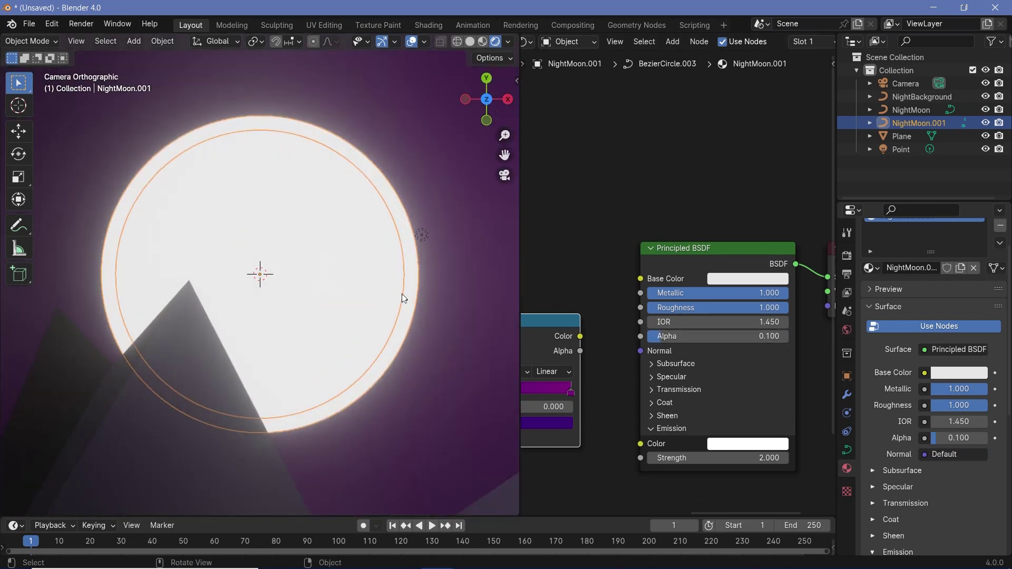
scroll(894, 502, down, 8)
scroll(894, 502, down, 3)
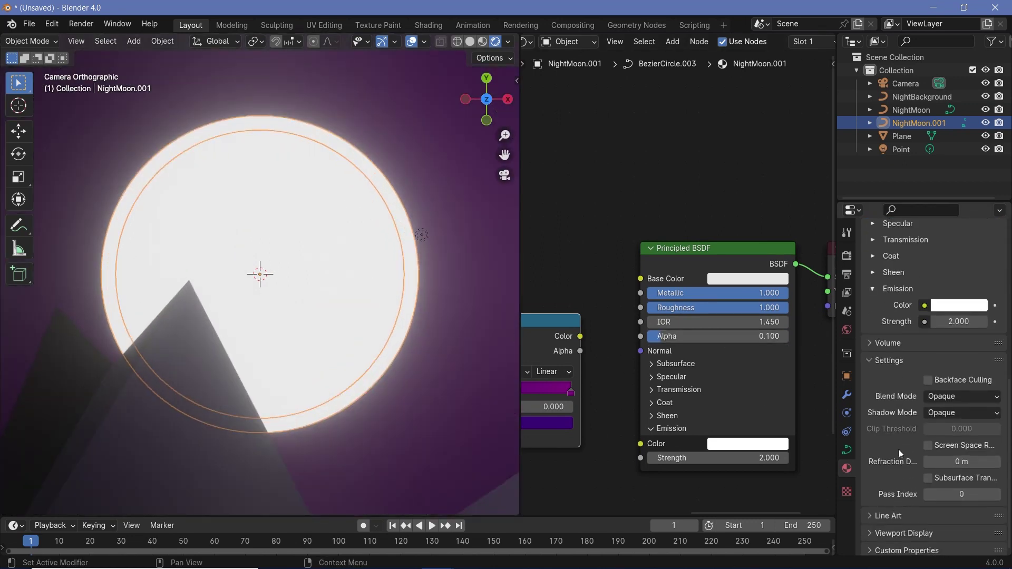
click(936, 396)
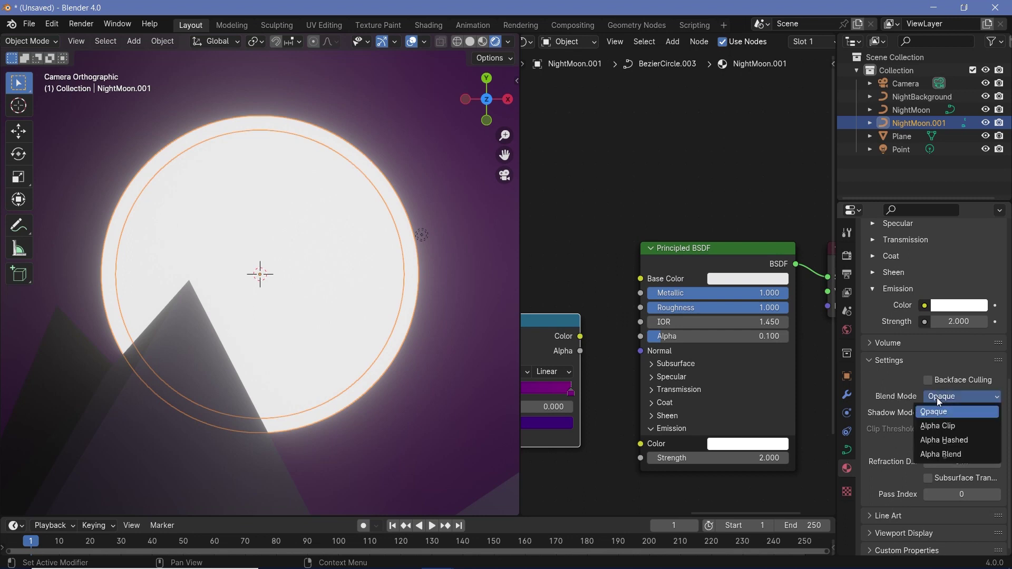
click(942, 455)
Lower the ring material's Alpha to 0.05 and check the ring with the overlays temporarily hidden.
click(694, 338)
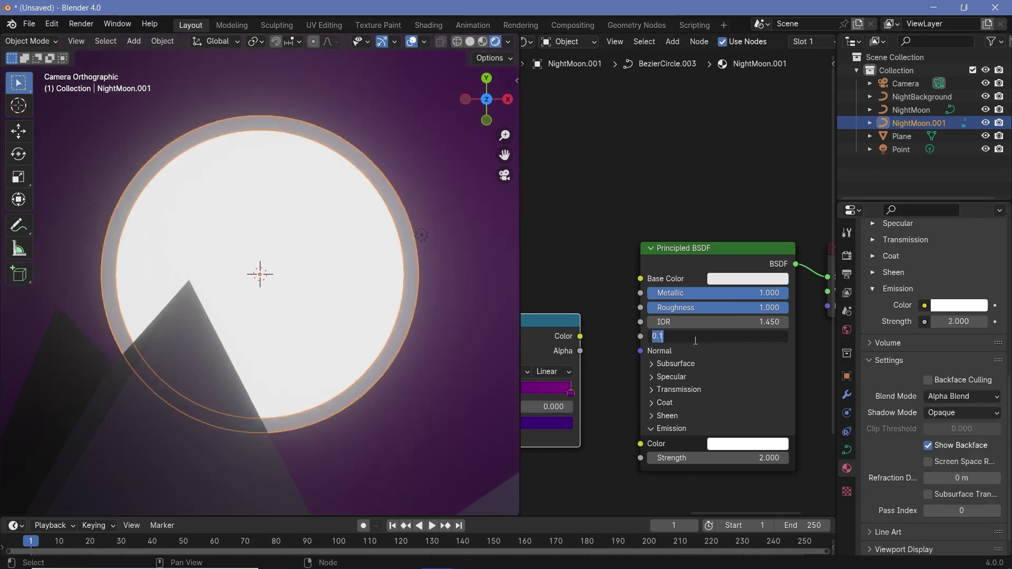
text(0.05)
key(Return)
click(412, 42)
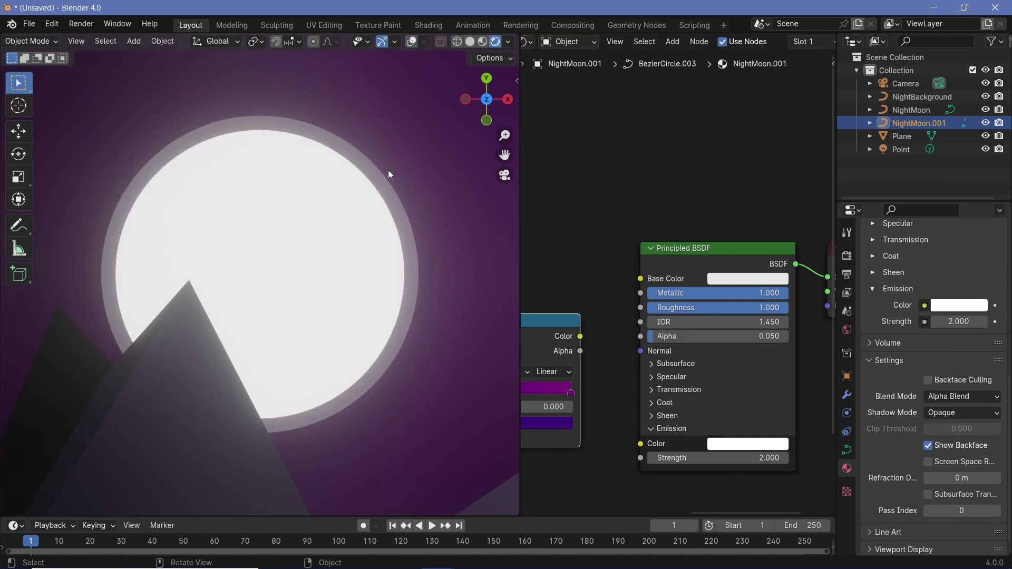
click(411, 44)
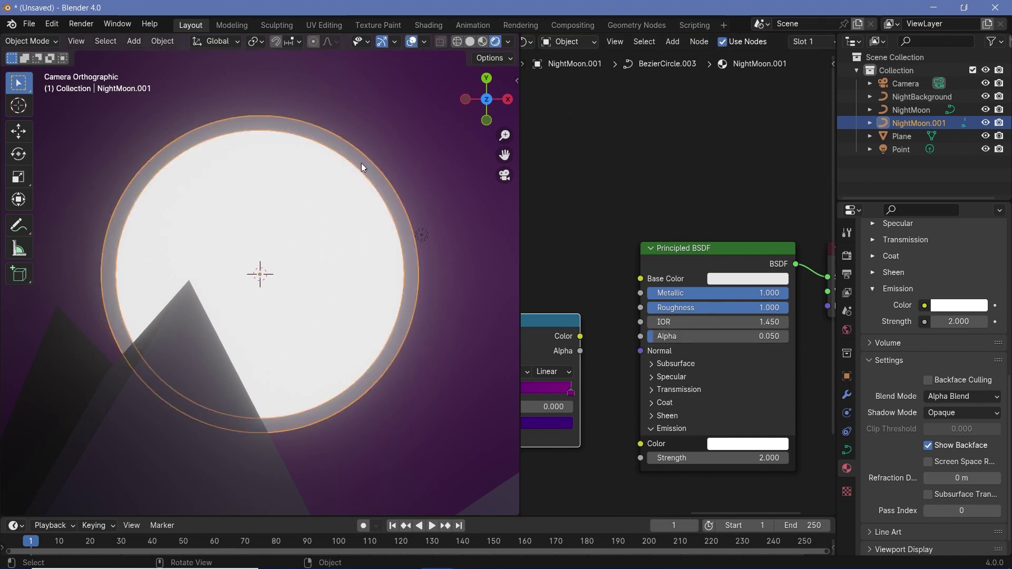
Duplicate the moon's ring in place, scale up the copy's outer circle in Edit Mode for a second, wider ring, and return to Object Mode.
key(shift+d)
right_click(362, 162)
key(ctrl+Tab)
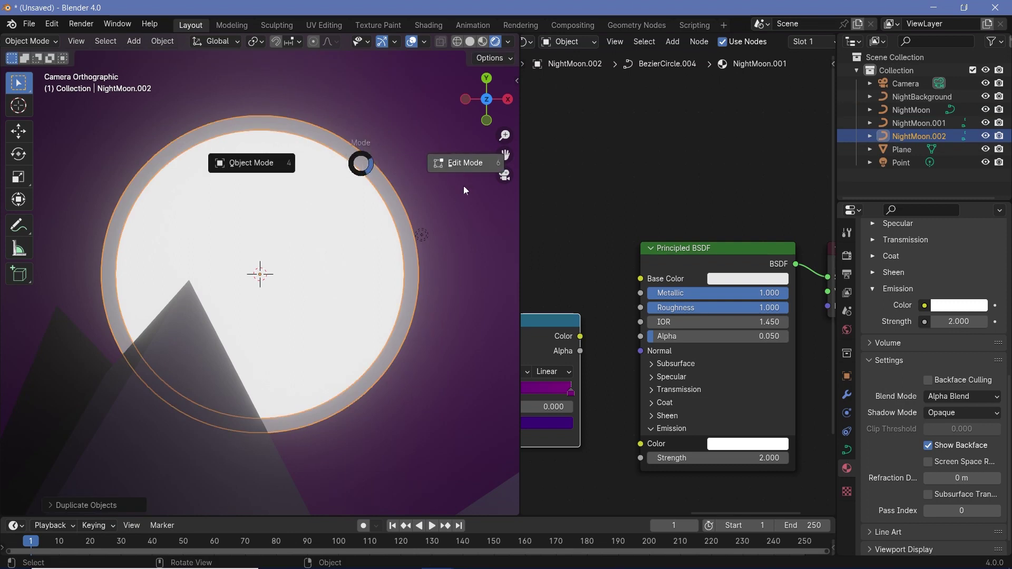
click(450, 181)
key(s)
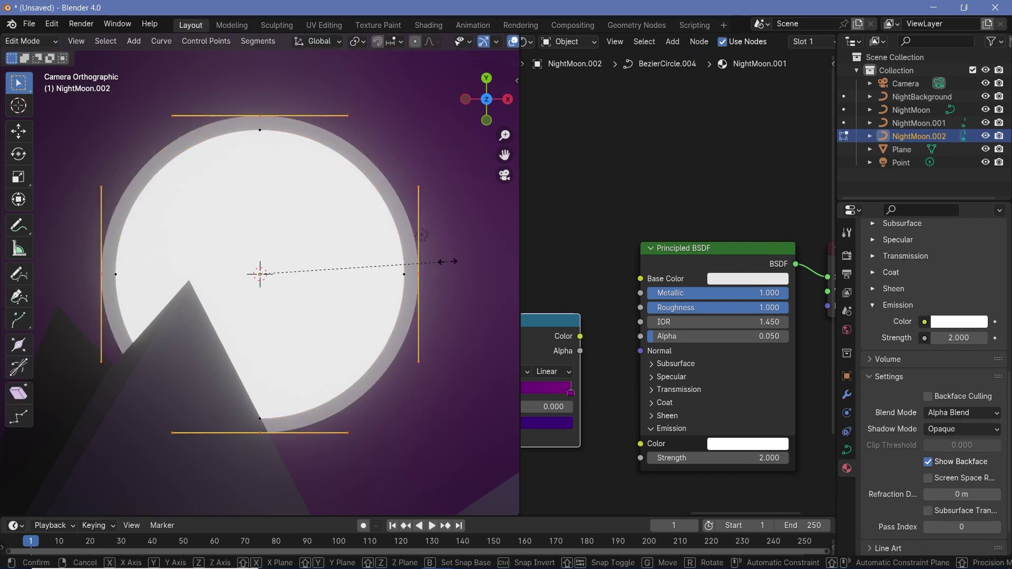
click(470, 267)
key(ctrl+Tab)
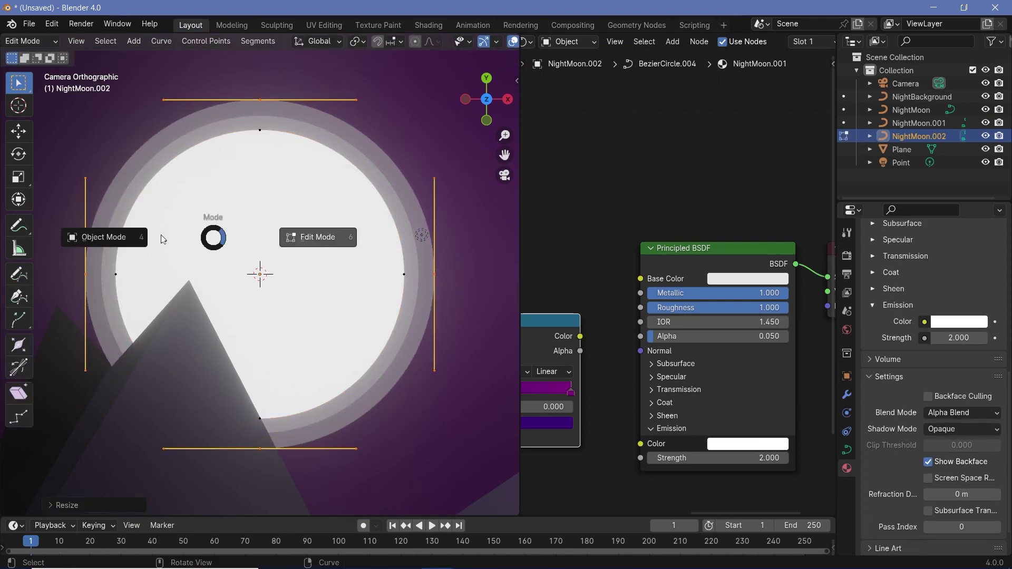
click(104, 237)
Inspect the moon and its two rings with the viewport overlays hidden, both up close and within the whole circular scene.
scroll(286, 219, down, 4)
click(406, 42)
scroll(312, 236, up, 4)
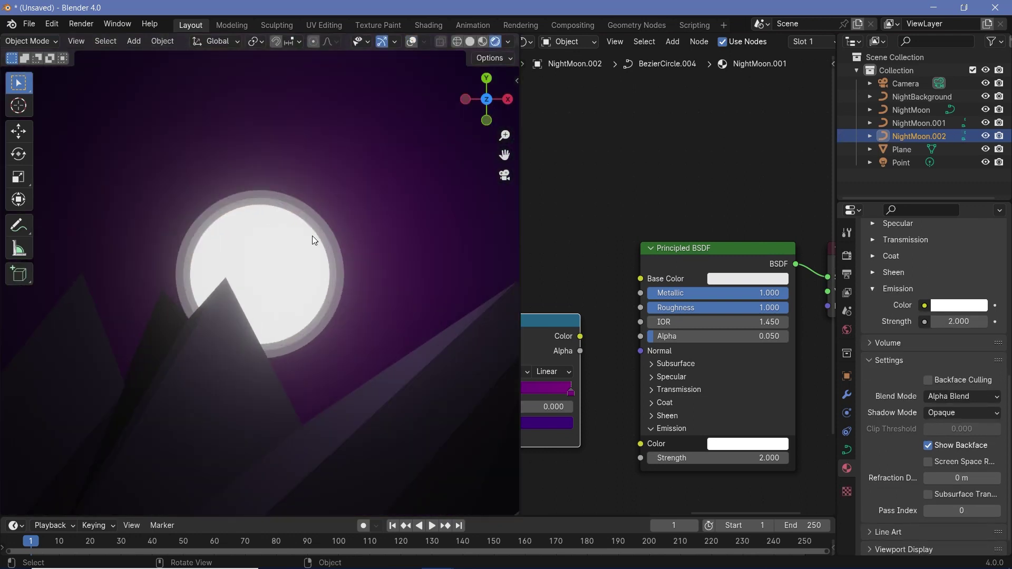
scroll(307, 219, down, 3)
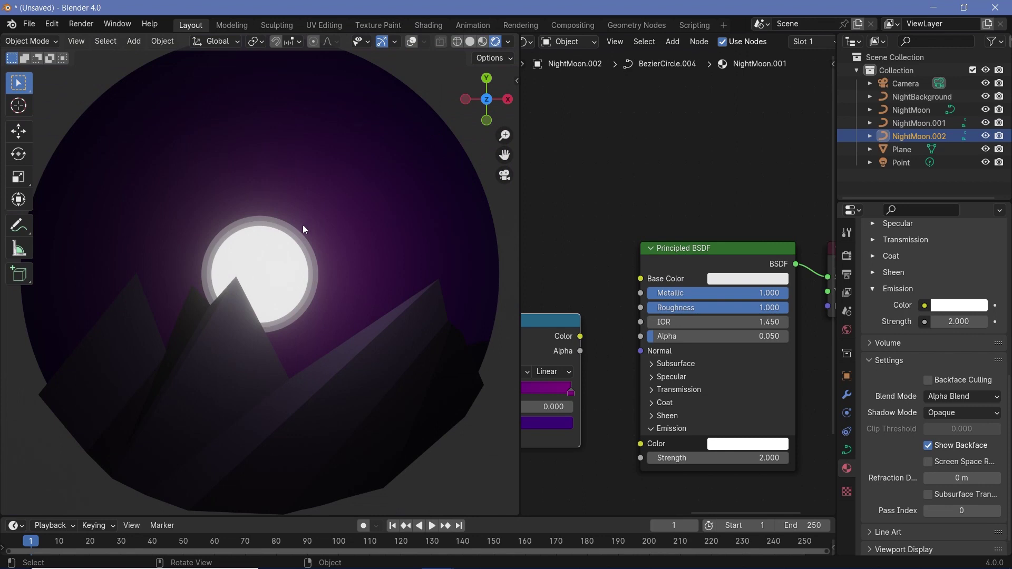
scroll(298, 234, up, 2)
scroll(298, 233, down, 3)
scroll(280, 267, up, 5)
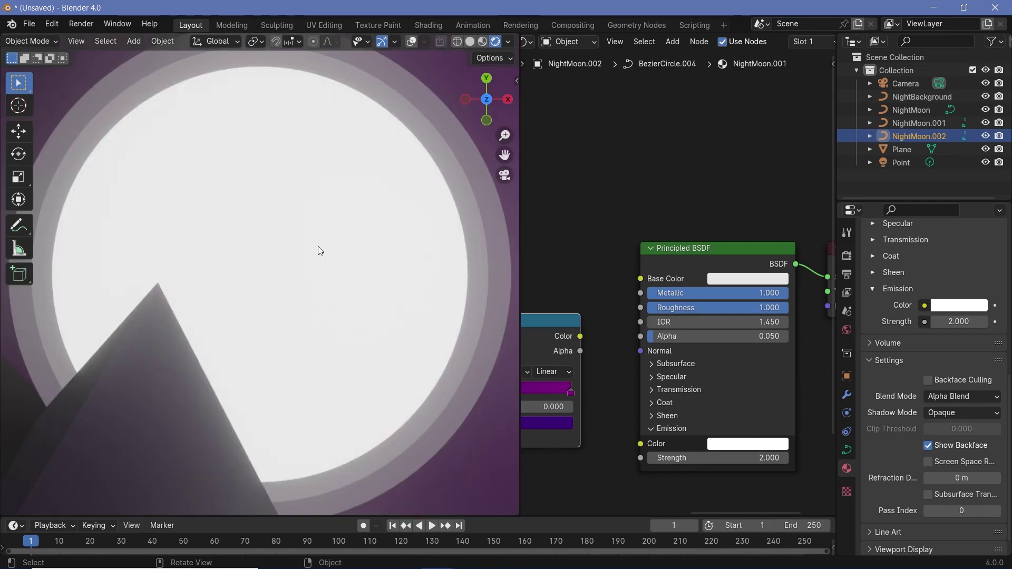
Select the moon together with both rings and move them about 0.3 m in the negative X direction.
click(395, 221)
click(411, 42)
shift+click(439, 133)
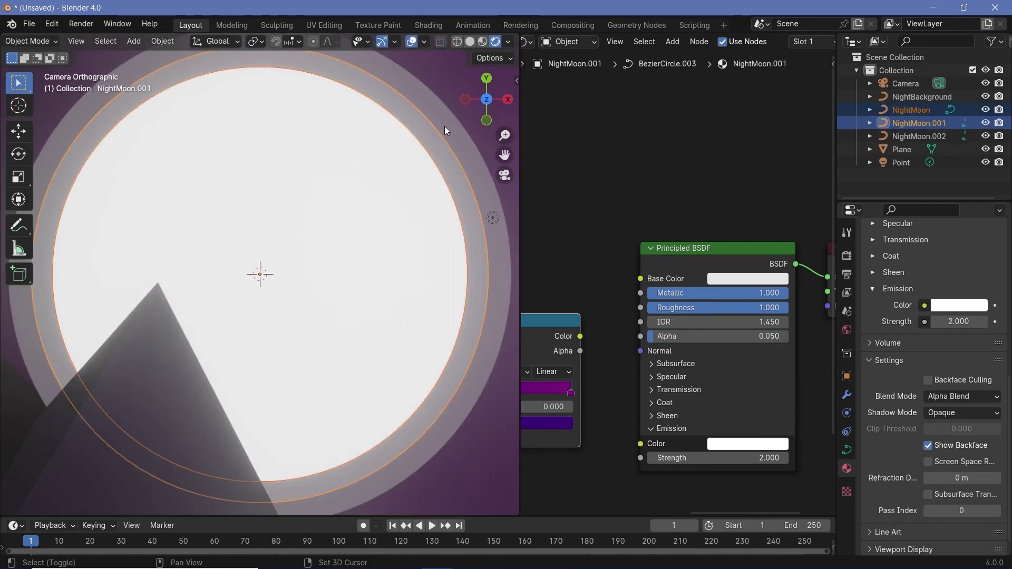
shift+click(444, 126)
scroll(328, 232, down, 6)
key(g)
key(x)
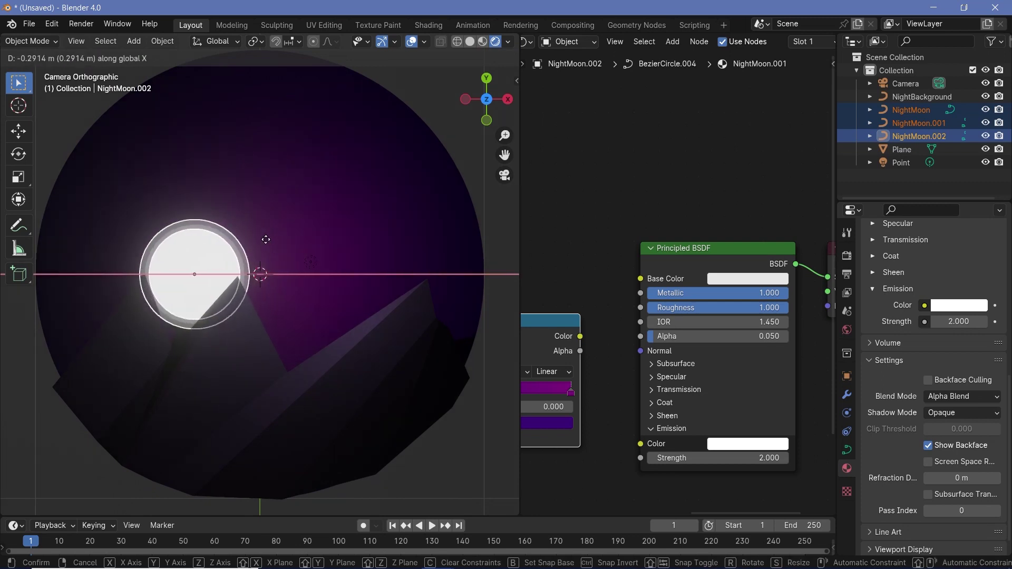
click(260, 245)
Move the moon and both rings along Y until they sit in the sky above the left mountain peaks, with the overlays hidden.
key(g)
key(z)
key(y)
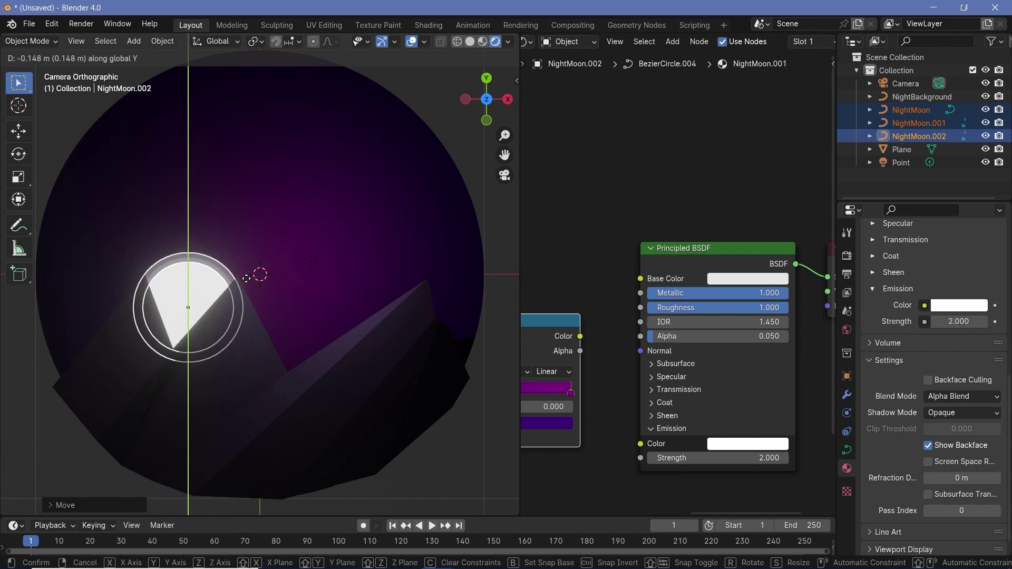
click(246, 278)
click(412, 42)
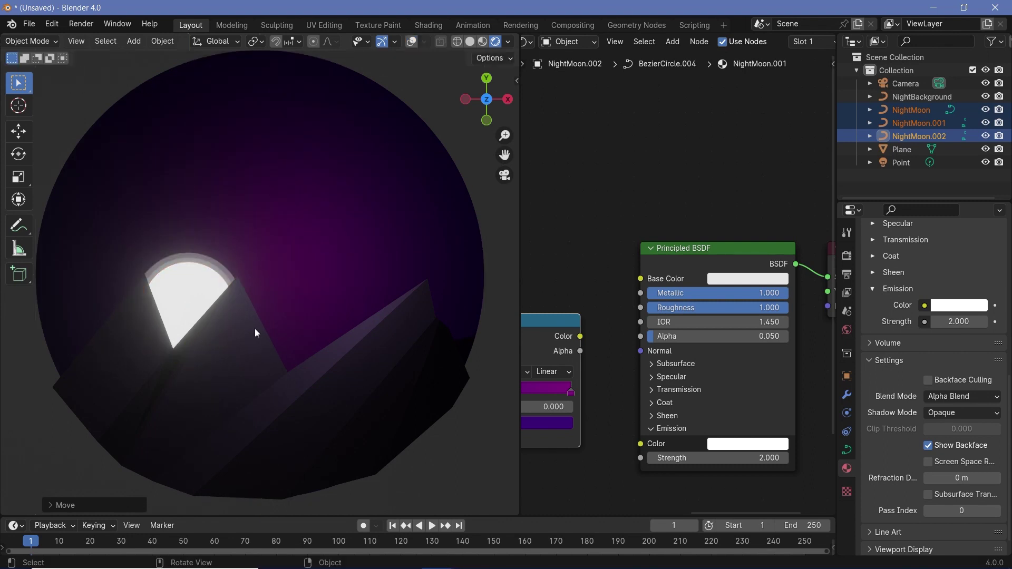
key(g)
key(z)
click(255, 294)
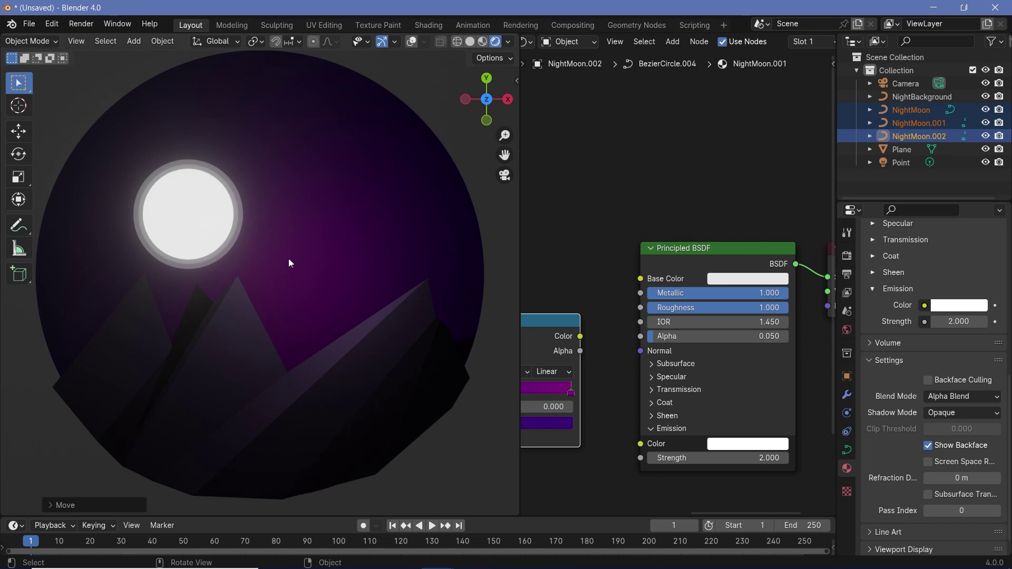
Try offsetting the background gradient with a Mapping location of X 0.27 m and Y -0.28 m, and reset the location to 0.
click(378, 236)
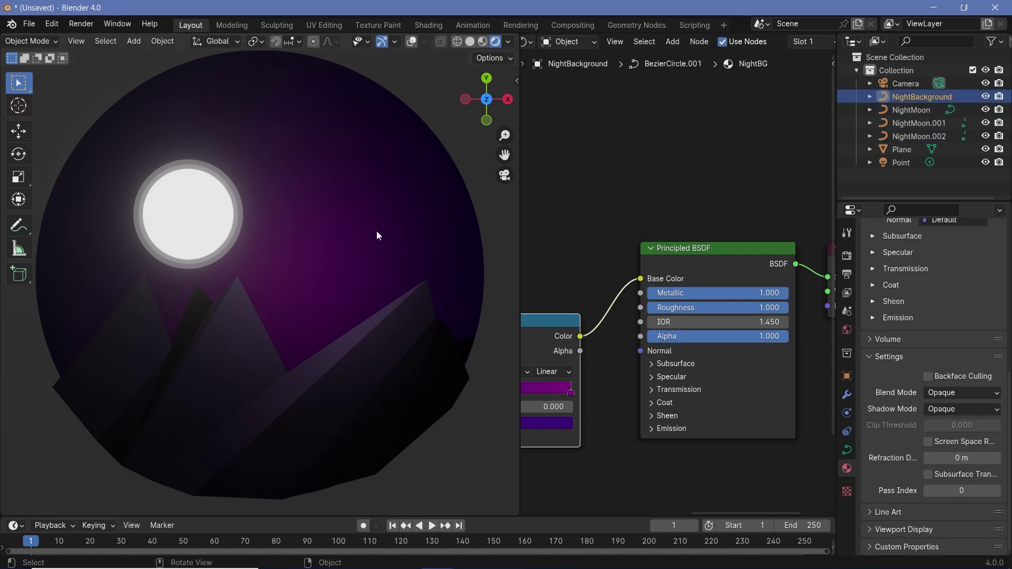
middle_drag(597, 238, 626, 282)
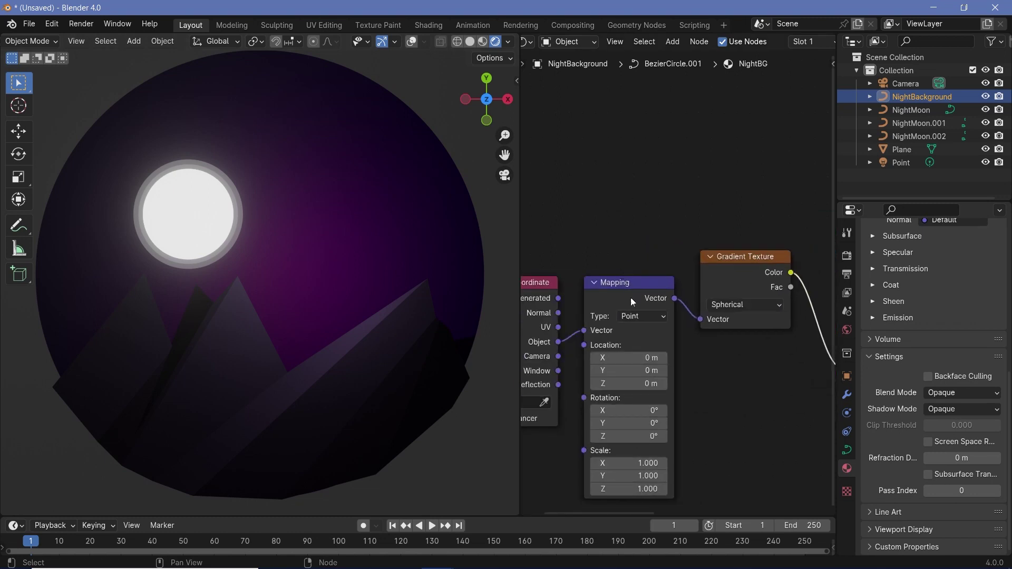
mouse_move(631, 357)
mouse_down()
mouse_move(607, 357)
mouse_move(640, 357)
mouse_move(607, 370)
mouse_move(633, 359)
mouse_up()
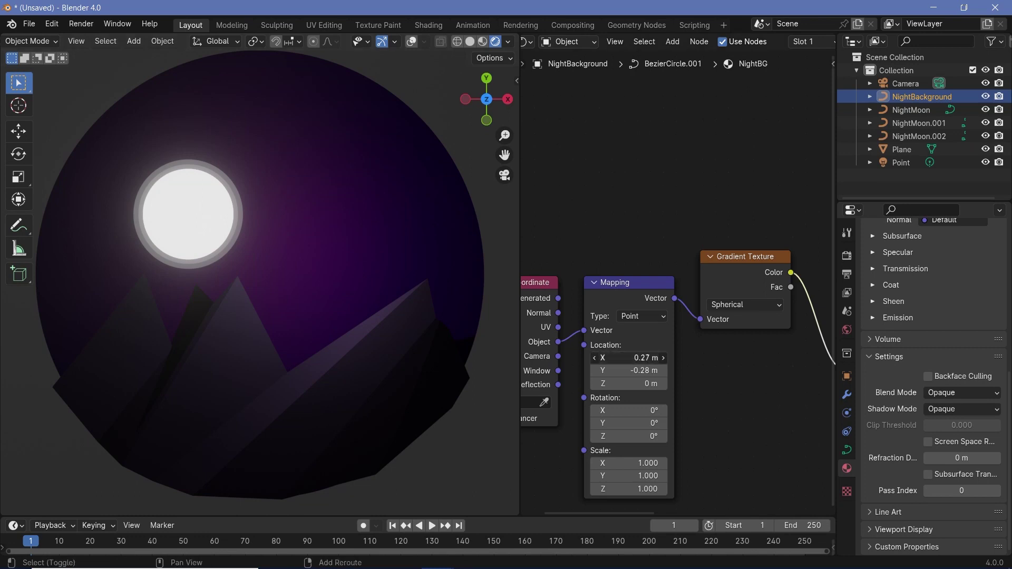
shift+drag(629, 358, 628, 384)
text(0)
key(Return)
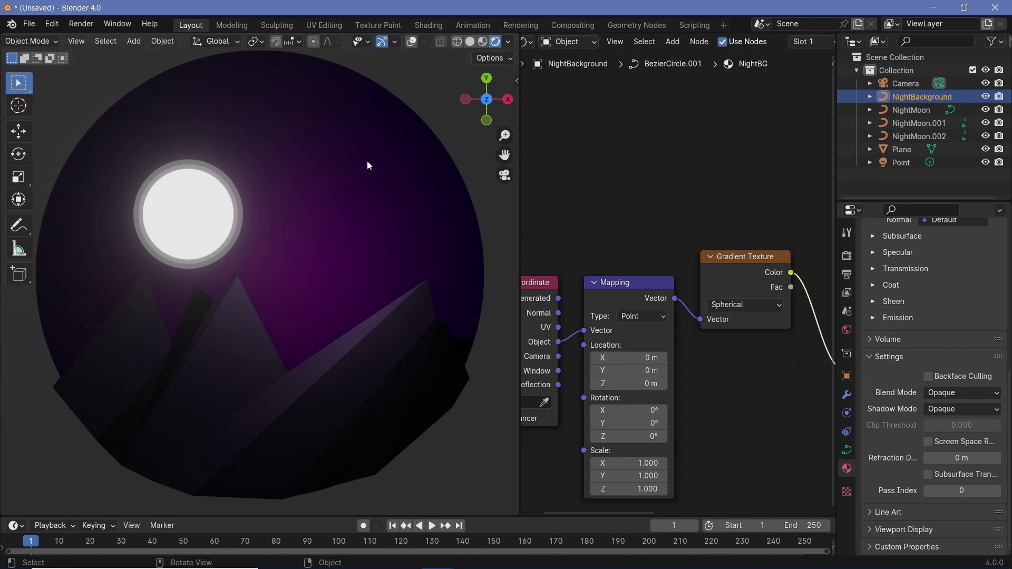
Duplicate the NightBackground object in place.
scroll(702, 226, down, 3)
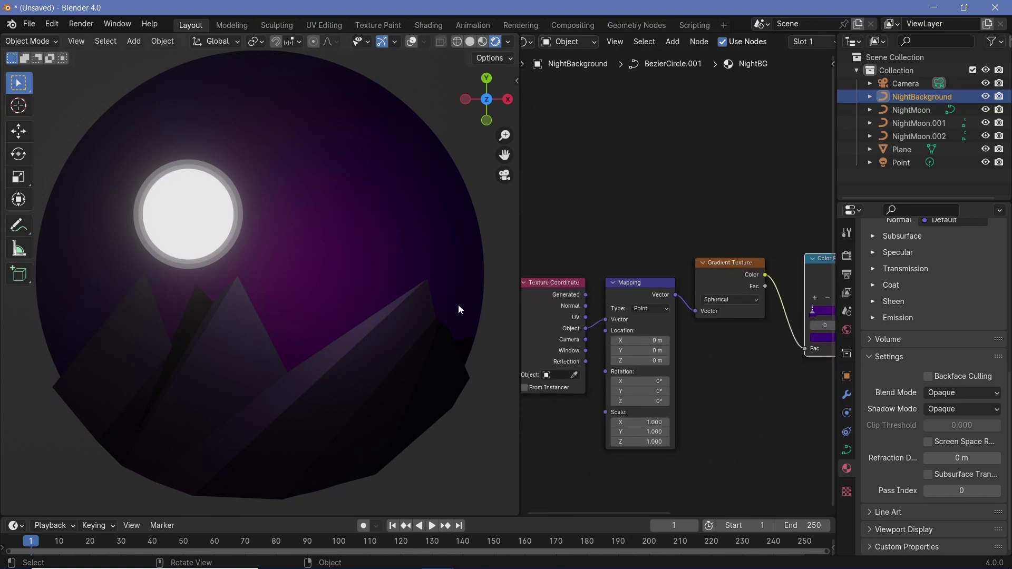
middle_drag(434, 294, 346, 297)
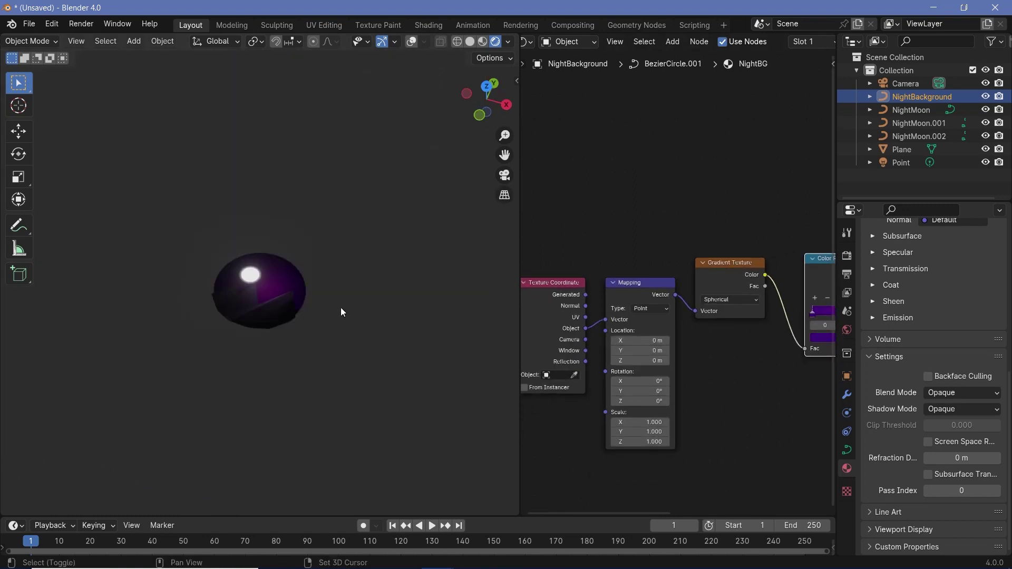
key(shift+d)
right_click(340, 308)
scroll(312, 214, up, 5)
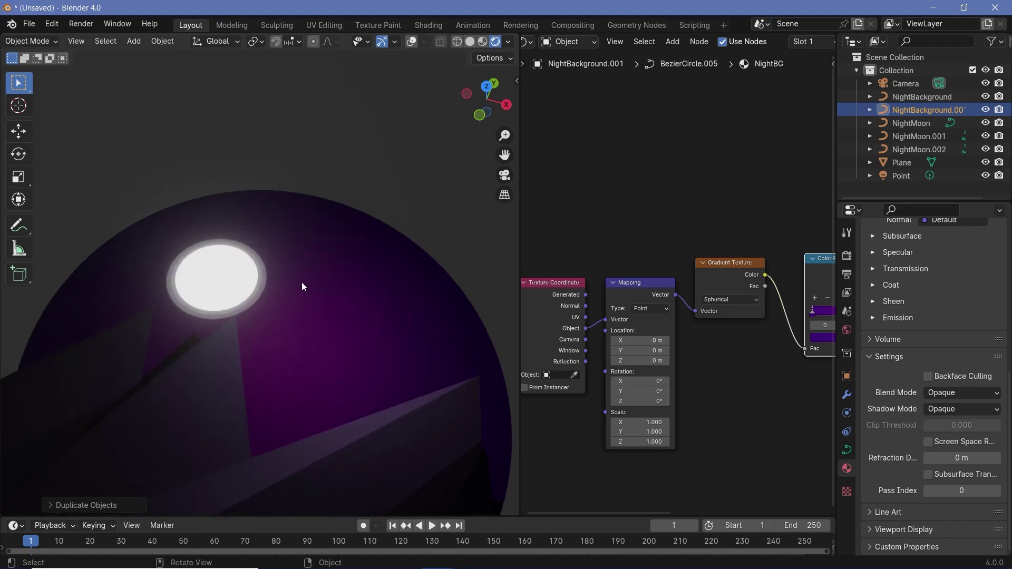
Select the moon and its two rings and move them slightly along Z to make room for the background copy.
middle_drag(363, 315, 372, 444)
click(373, 444)
shift+click(335, 441)
shift+click(333, 442)
click(913, 123)
shift+click(913, 139)
shift+click(913, 146)
key(g)
key(z)
click(355, 460)
middle_drag(354, 459, 330, 481)
Raise the background copy slightly along Z above the original background and return to the top view.
click(319, 475)
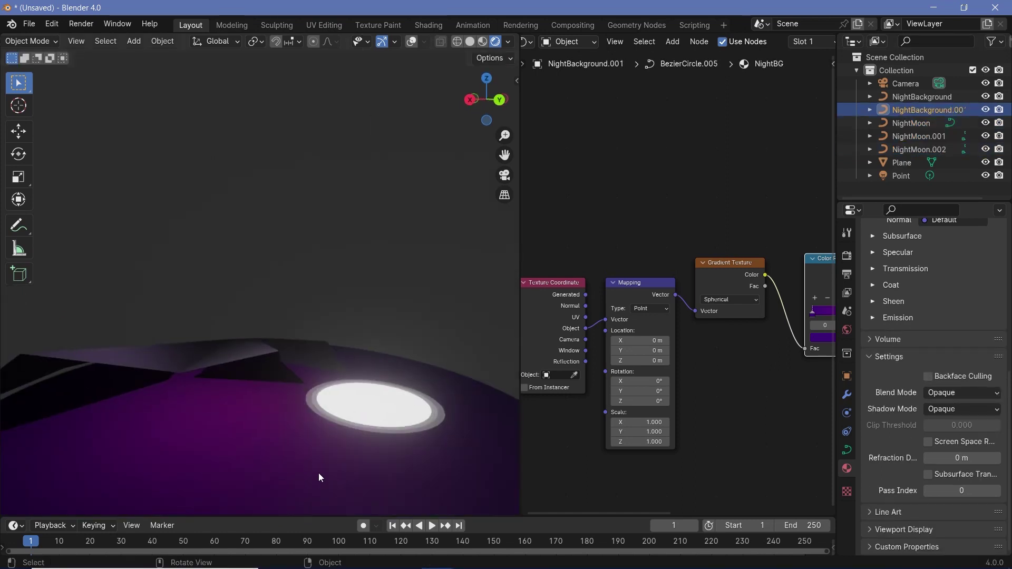
key(g)
key(z)
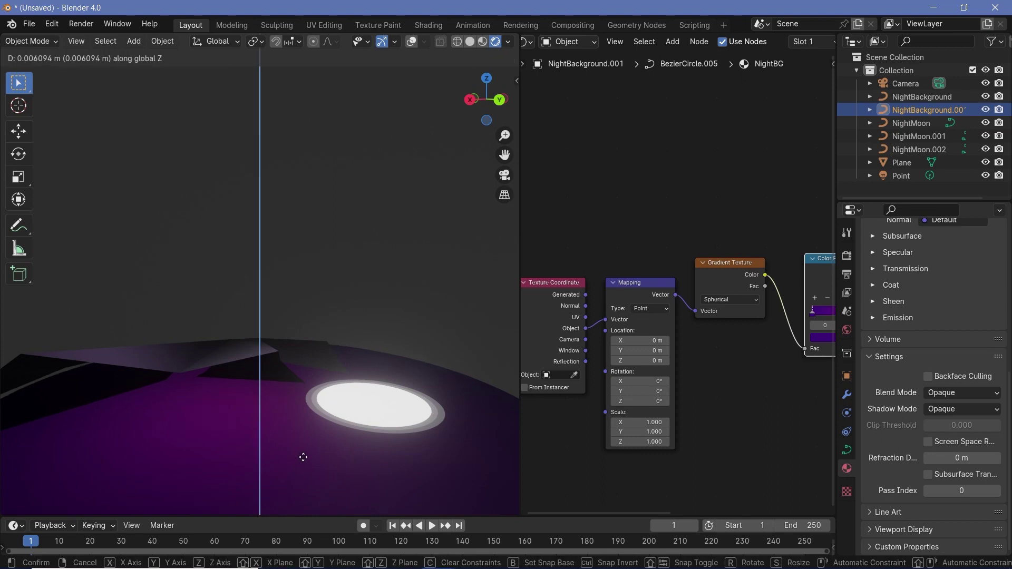
click(259, 410)
key(KP_7)
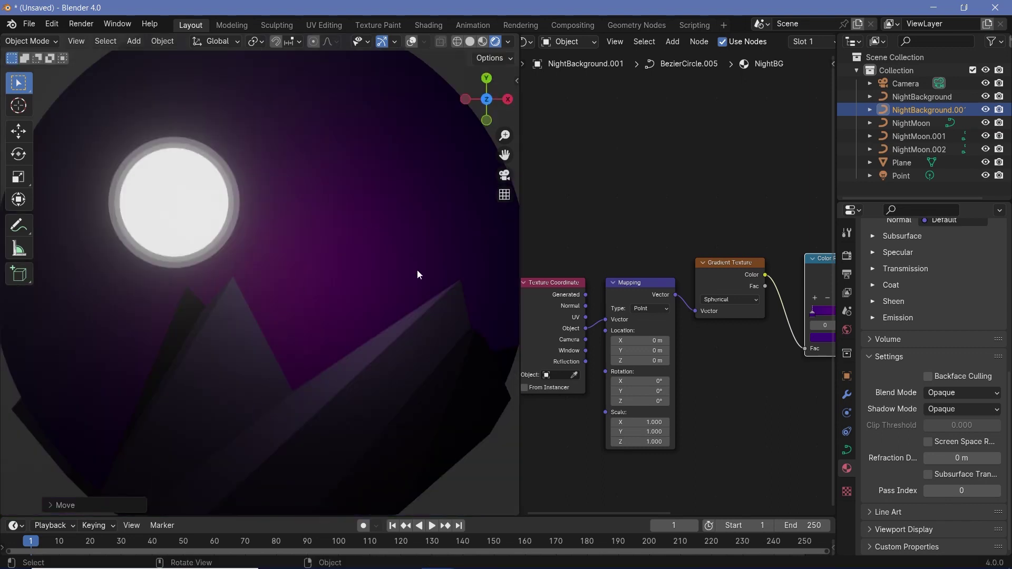
Rename the background copy as NightStars.
double_click(905, 109)
text(NightStars)
key(Return)
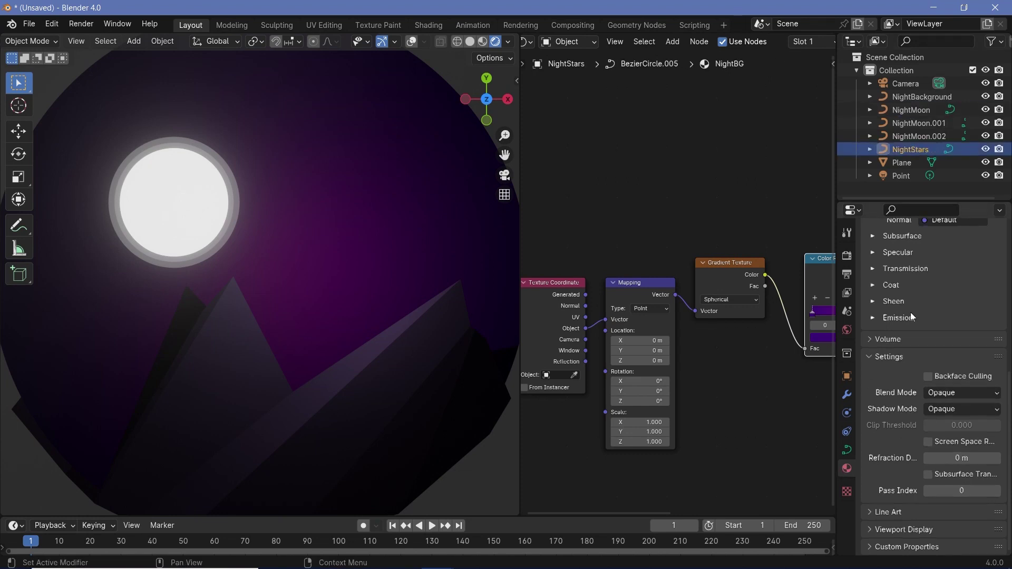
Make the NightStars object's material a separate copy and name it NightStars.
scroll(899, 306, up, 10)
click(960, 310)
double_click(901, 309)
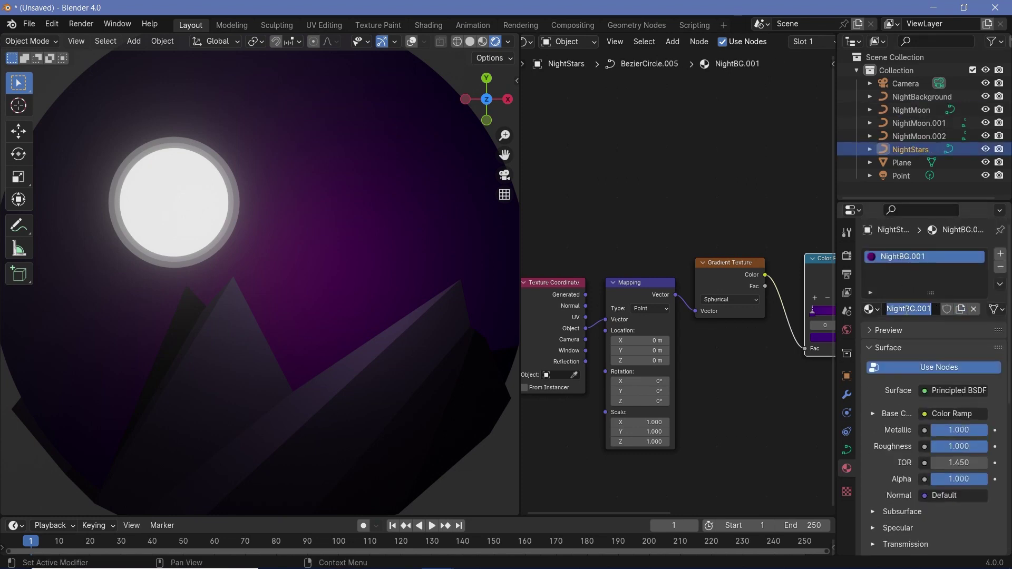
drag(907, 309, 932, 309)
text(Stars)
key(Return)
Delete the Gradient Texture node from the NightStars material.
scroll(646, 233, up, 3)
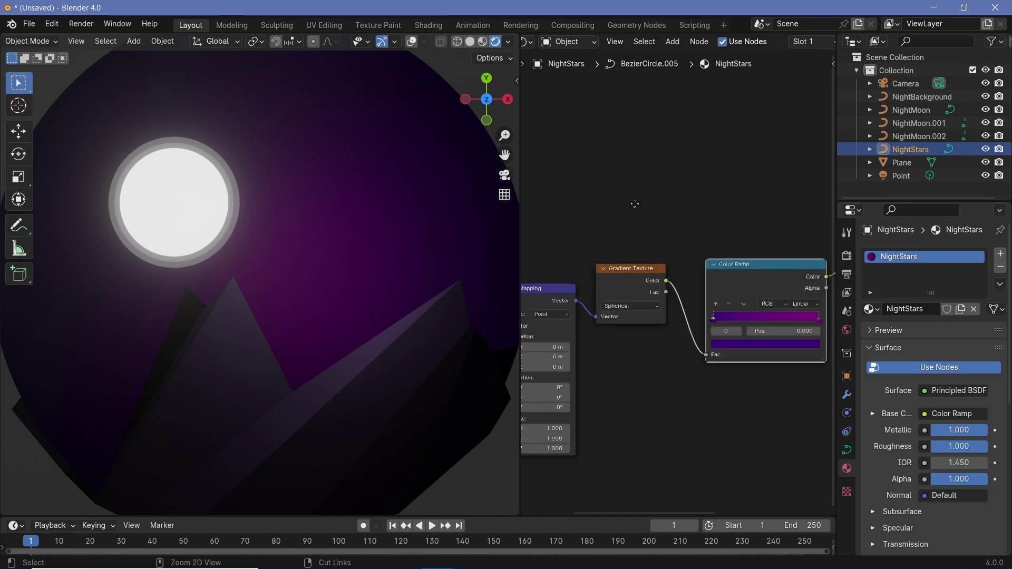
ctrl+middle_drag(711, 280, 700, 261)
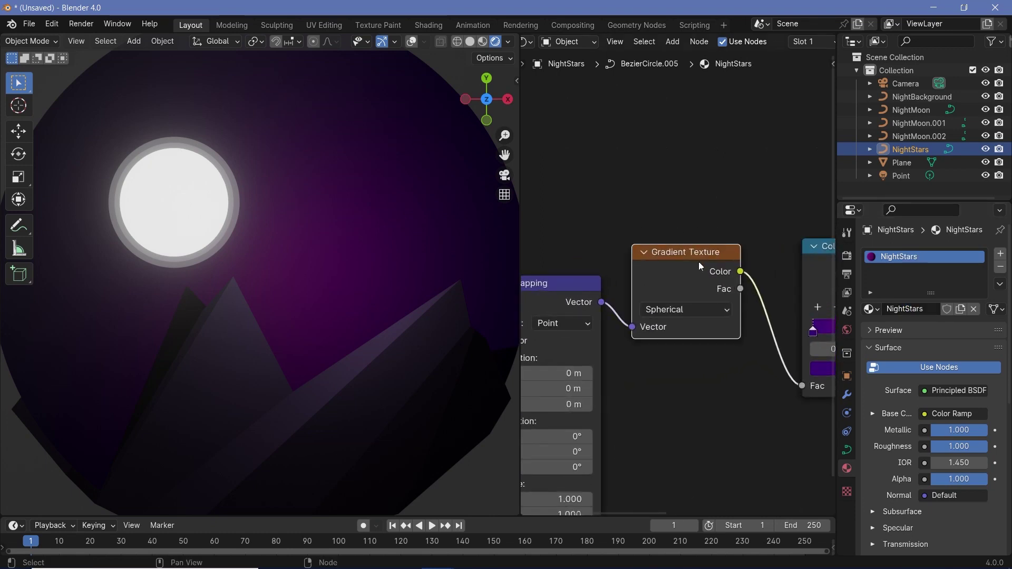
click(692, 265)
key(x)
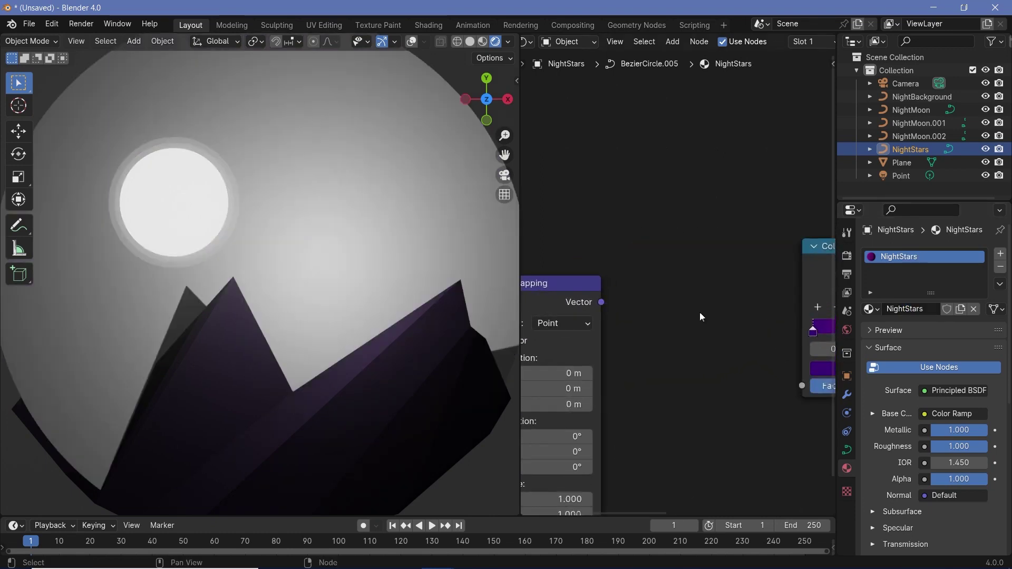
Add a Voronoi Texture node, link the Mapping vector into it, and connect its Position output to the Color Ramp's Fac.
key(shift+a)
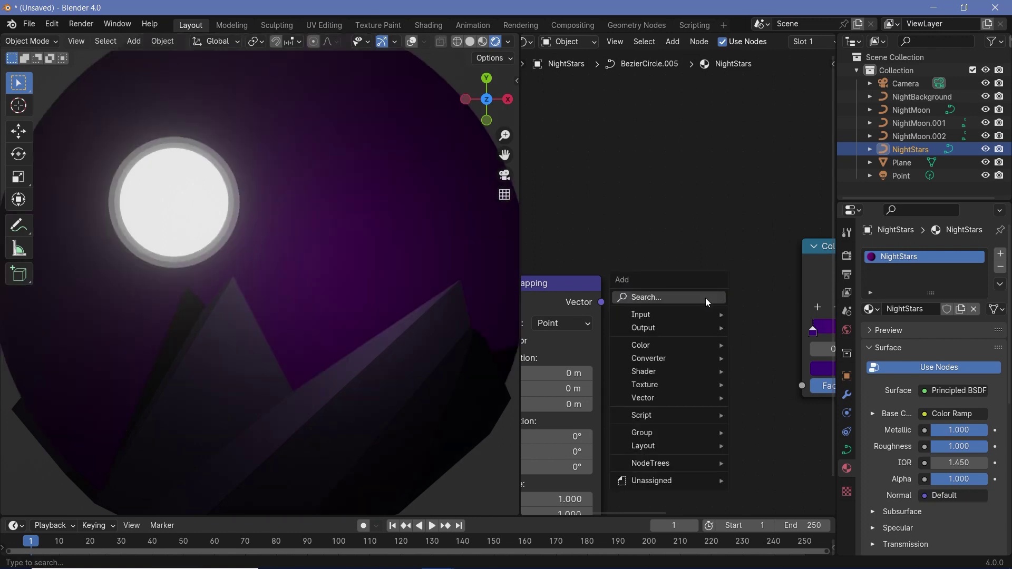
mouse_move(705, 298)
text(voro)
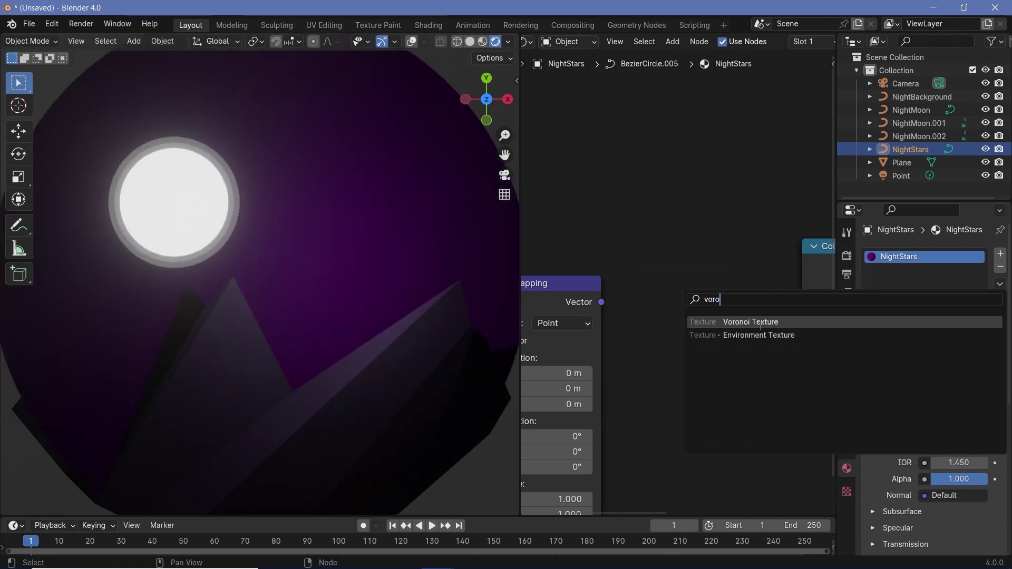
click(754, 324)
click(645, 223)
drag(601, 303, 648, 380)
middle_drag(751, 283, 662, 283)
drag(663, 280, 714, 387)
Reset the Color Ramp to its default black-to-white gradient and drive its Fac from the Voronoi Texture's Distance output.
middle_drag(717, 384, 625, 391)
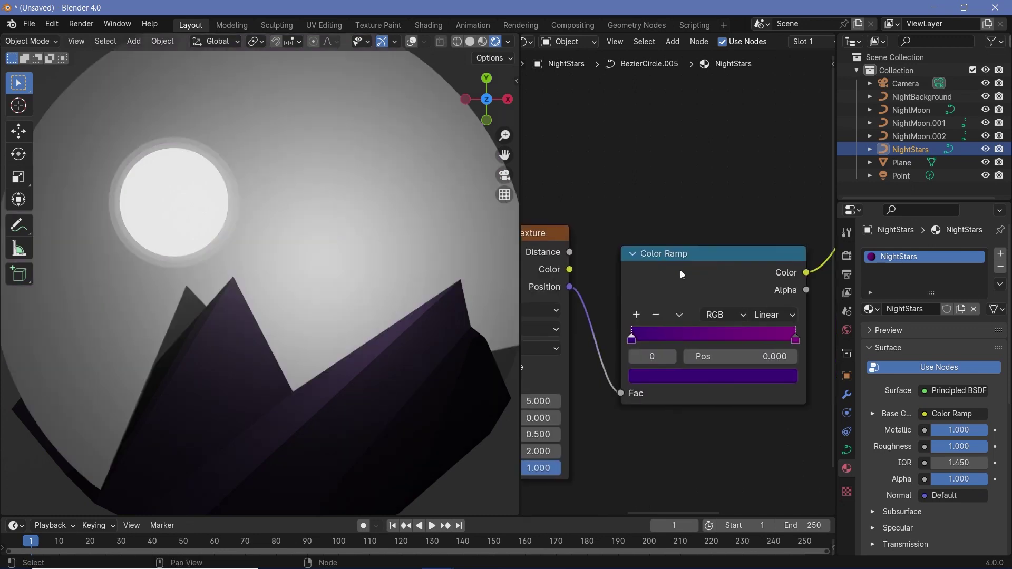
click(728, 281)
key(BackSpace)
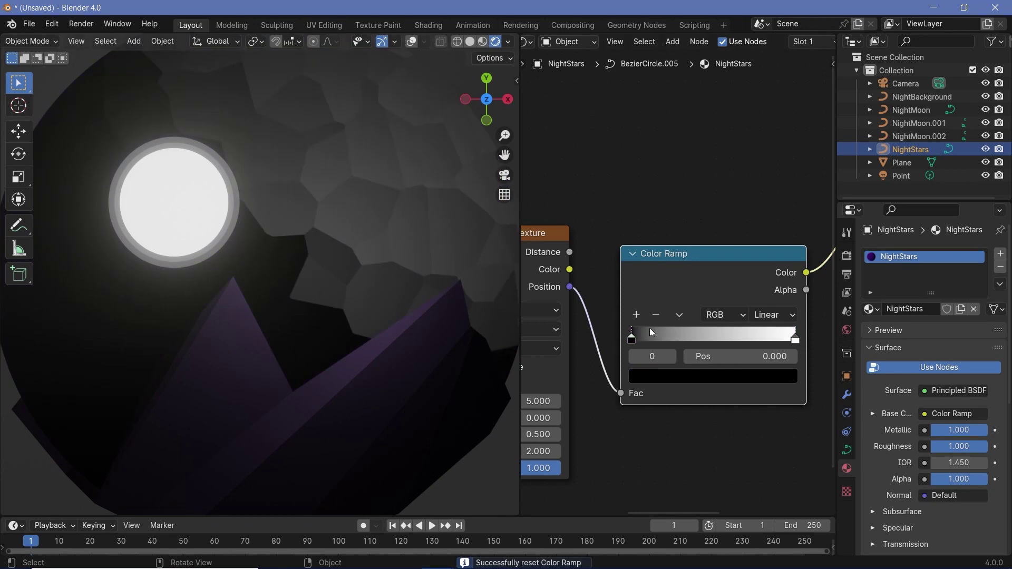
middle_drag(570, 252, 639, 241)
drag(638, 242, 695, 385)
Set the Voronoi Texture's Scale to 100.
mouse_move(762, 402)
middle_down()
mouse_move(691, 413)
mouse_move(770, 393)
middle_up()
click(599, 379)
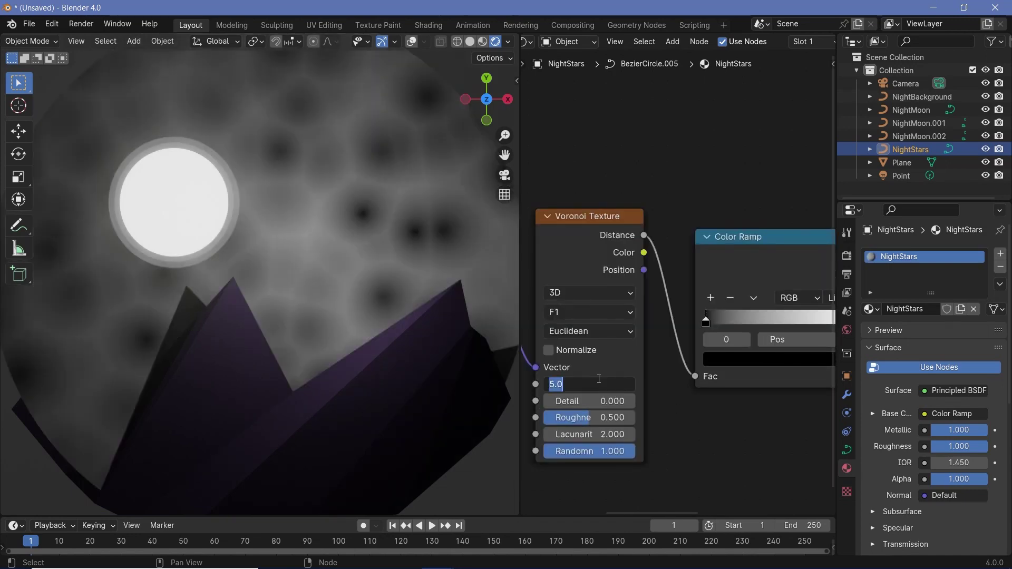
text(100)
key(Return)
Reverse the Color Ramp's stops, placing white at the start and black at position 0.167, to get small star dots.
middle_drag(692, 318, 603, 332)
drag(615, 338, 555, 340)
drag(733, 335, 635, 336)
ctrl+middle_drag(425, 309, 434, 289)
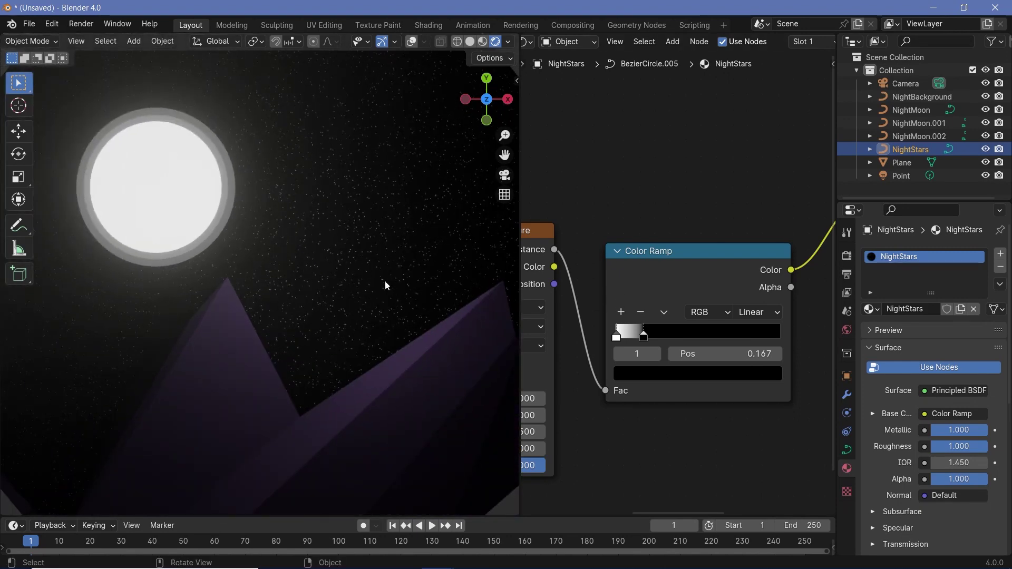
Open the Voronoi Texture's Scale value for editing.
middle_drag(612, 374, 707, 354)
double_click(605, 375)
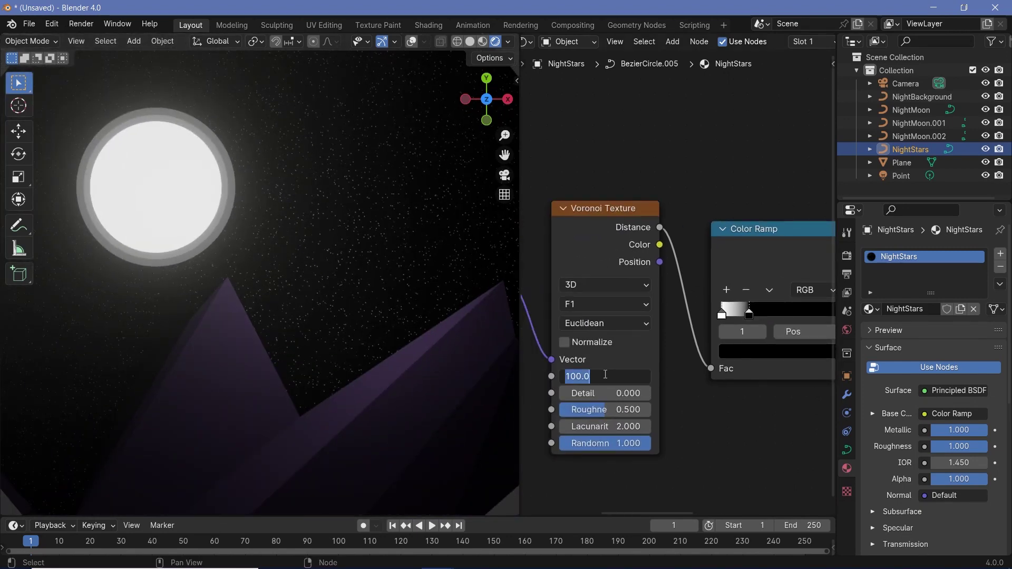
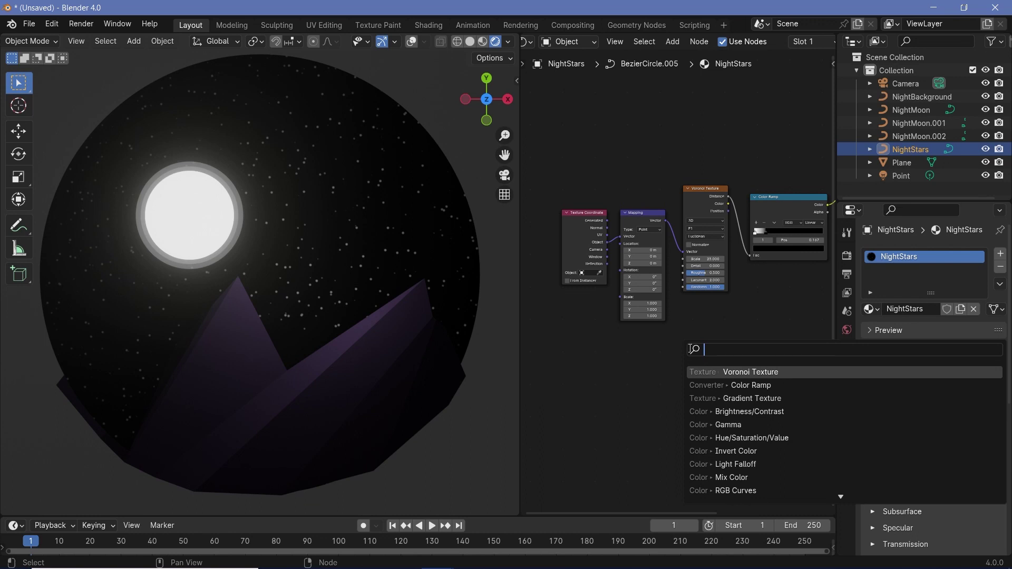
Add a Gradient Texture node below the Voronoi Texture and feed its Vector input from the Mapping node.
key(Return)
click(691, 327)
scroll(685, 311, up, 6)
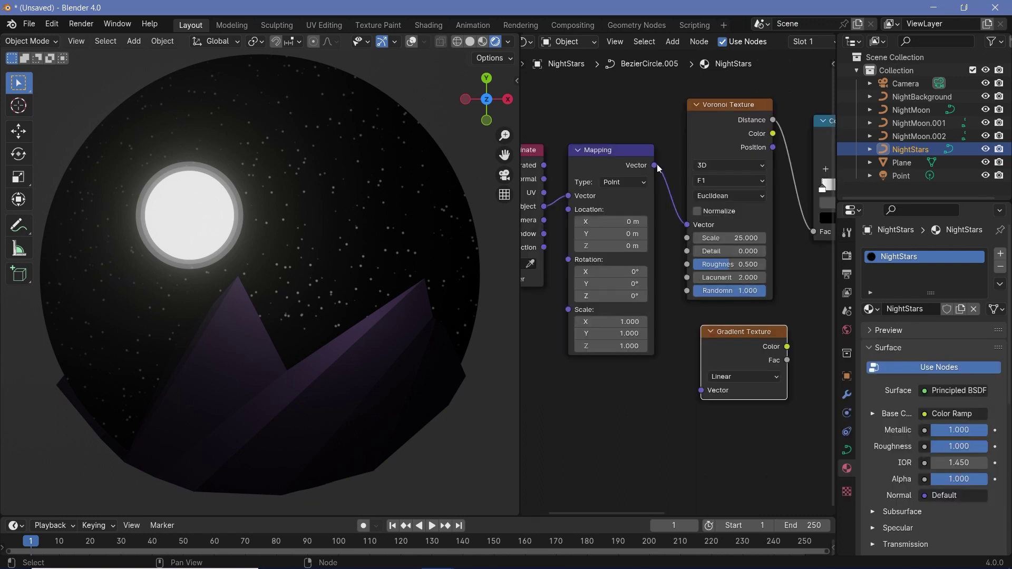
drag(655, 166, 702, 390)
middle_drag(791, 340, 609, 371)
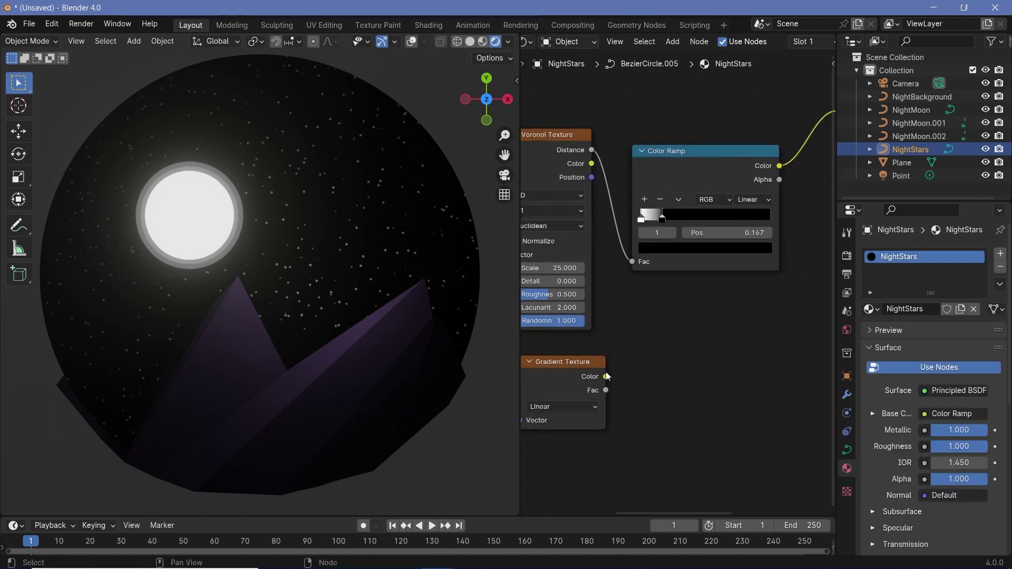
Duplicate the Color Ramp, drive the copy's Fac from the Gradient Texture's Color, and preview the copy through the Material Output.
click(672, 183)
key(shift+d)
click(635, 368)
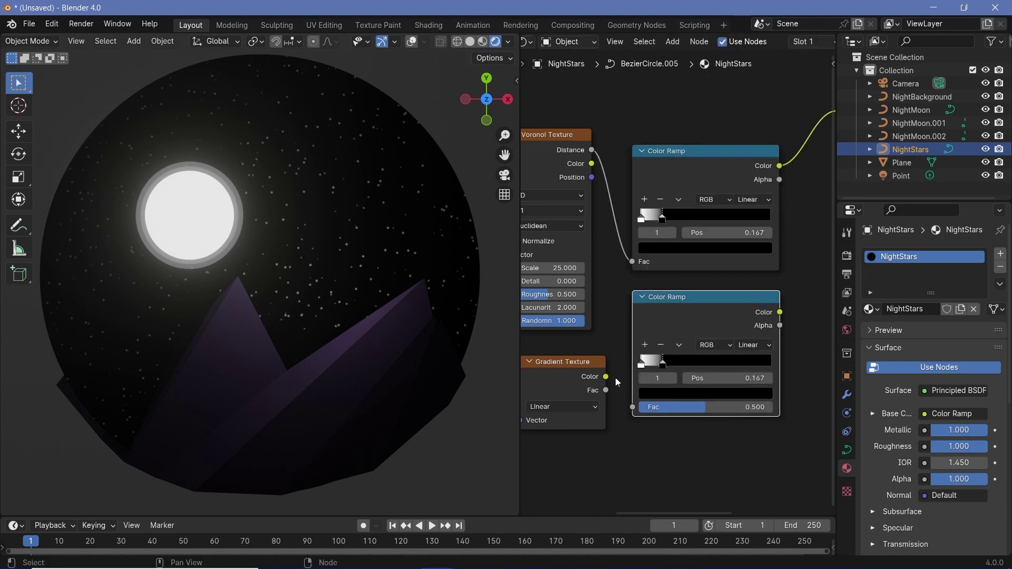
drag(606, 377, 631, 407)
middle_drag(753, 312, 649, 328)
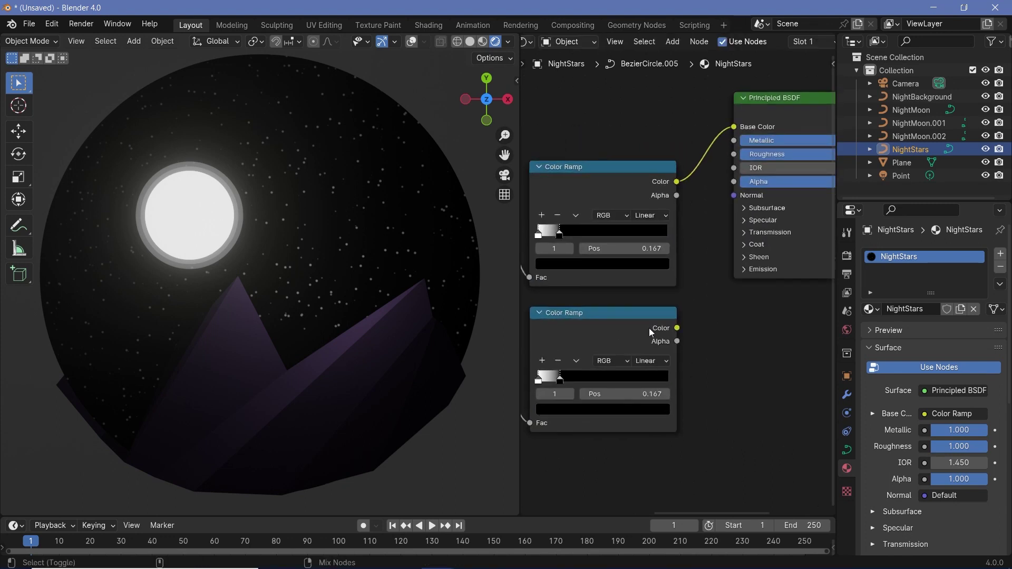
middle_drag(587, 372, 807, 325)
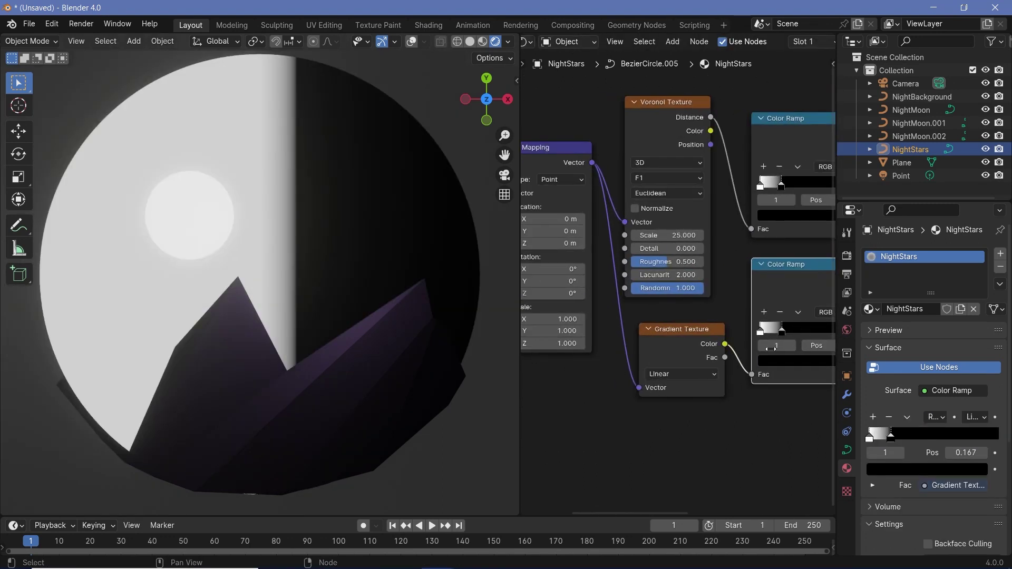
Set the Gradient Texture to Spherical and give its Color Ramp Ease interpolation with the black stop at position 0.822.
click(697, 374)
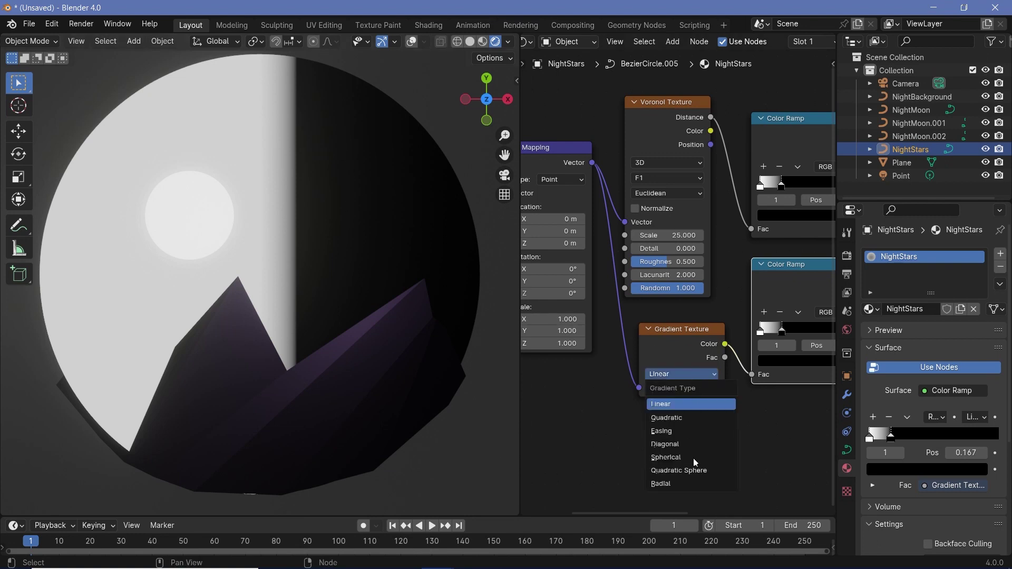
click(666, 457)
middle_drag(796, 332, 702, 346)
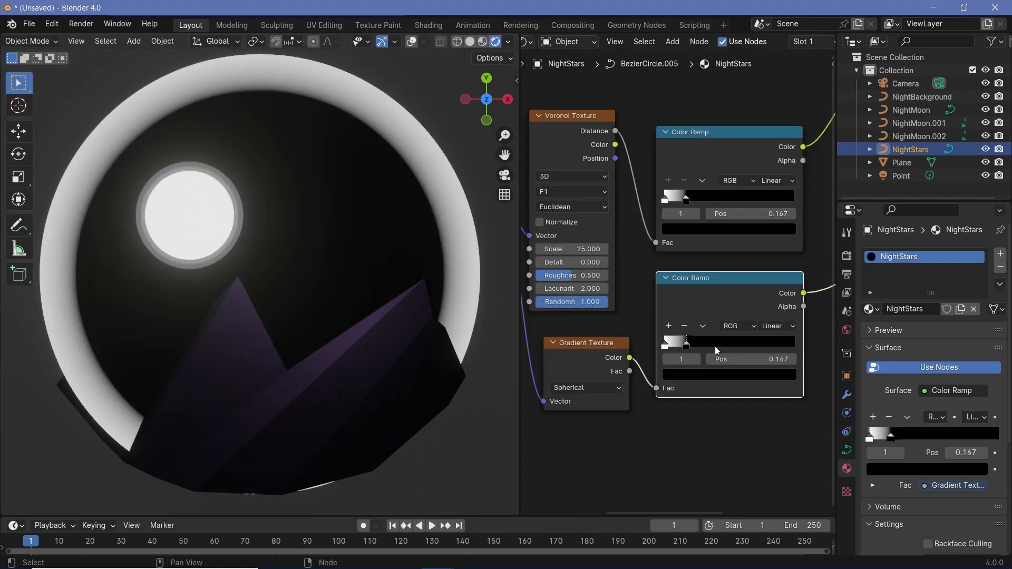
click(777, 326)
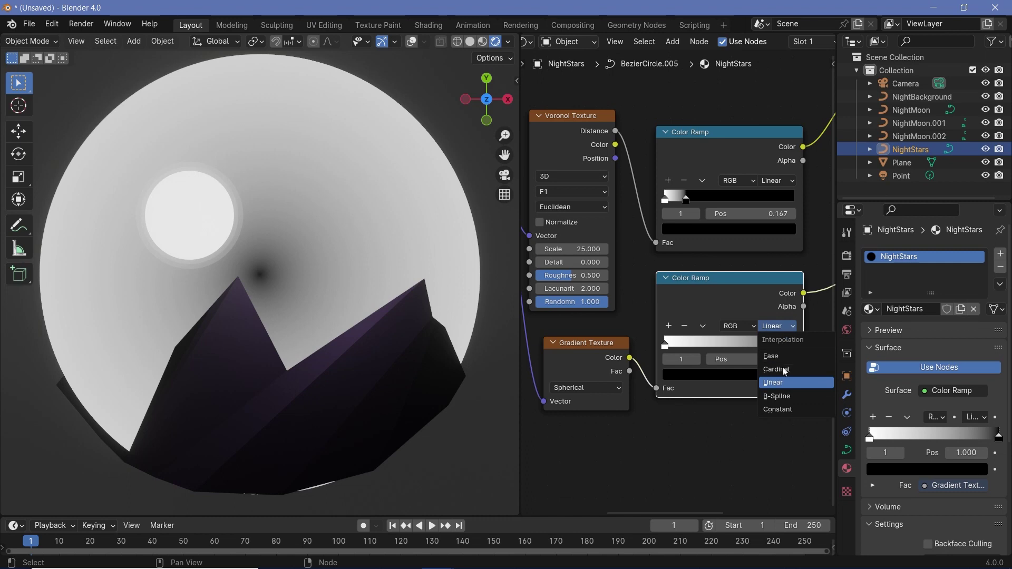
click(773, 356)
drag(792, 344, 769, 354)
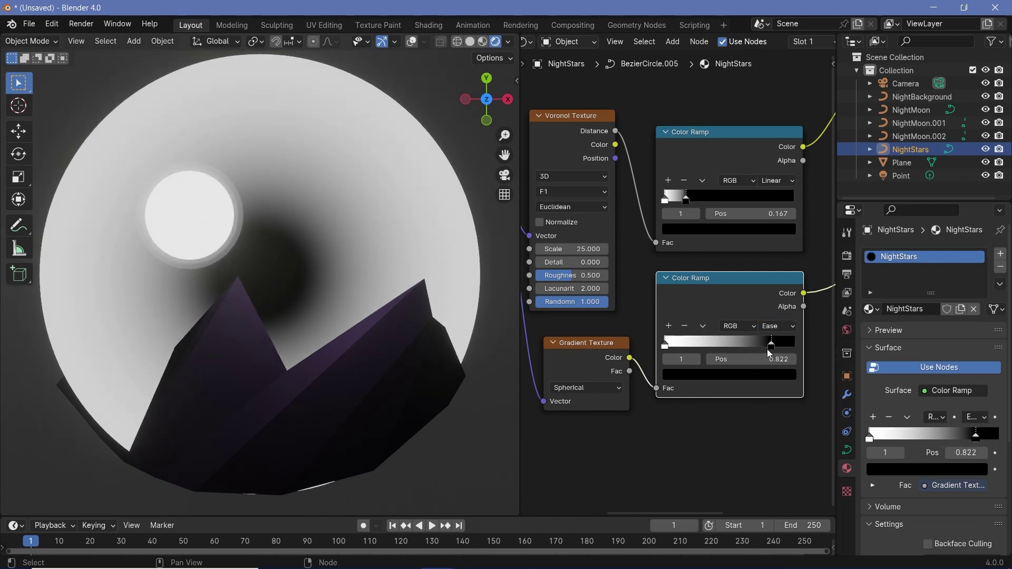
Set the Mapping node's Location to X 0.29 m and Y -0.26 m to centre the gradient on the moon.
middle_drag(561, 393, 772, 413)
mouse_move(673, 253)
mouse_down()
mouse_move(654, 253)
mouse_move(689, 253)
mouse_up()
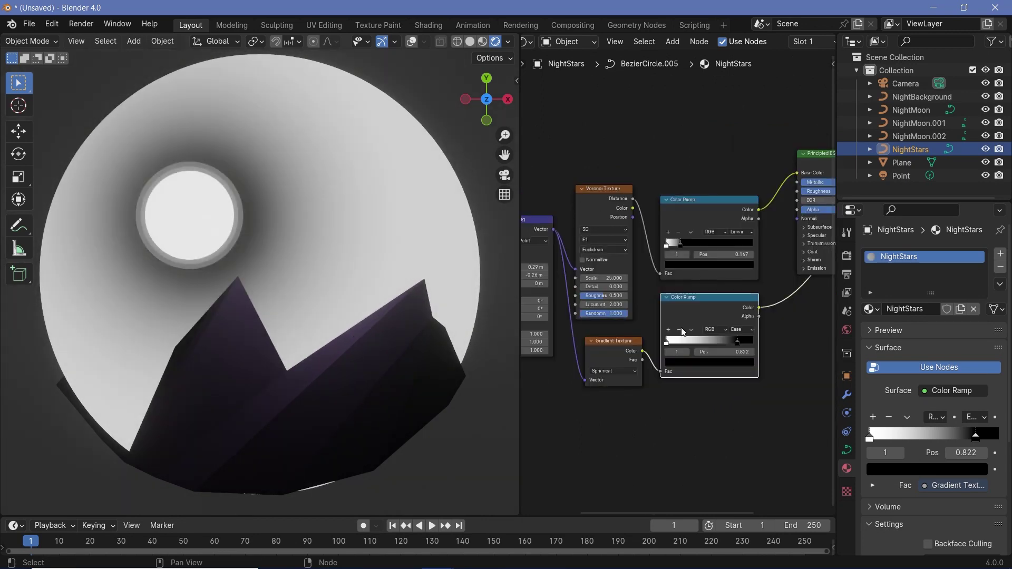
scroll(674, 234, down, 2)
Move the texture and Color Ramp nodes away from the Principled BSDF and set the gradient ramp's black stop to 0.684.
drag(575, 200, 779, 361)
drag(783, 245, 668, 243)
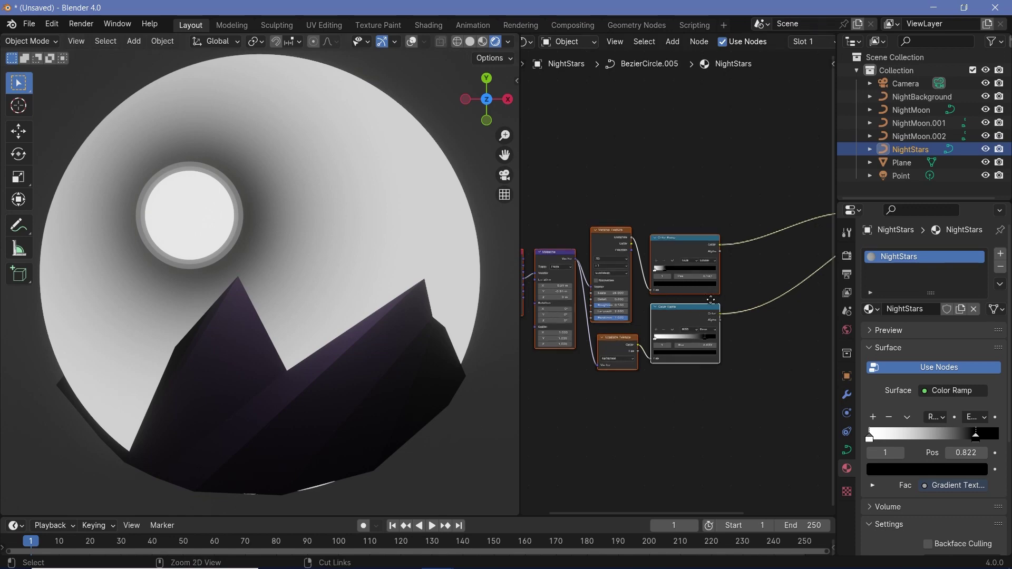
scroll(739, 343, up, 5)
drag(794, 419, 765, 421)
scroll(627, 359, down, 5)
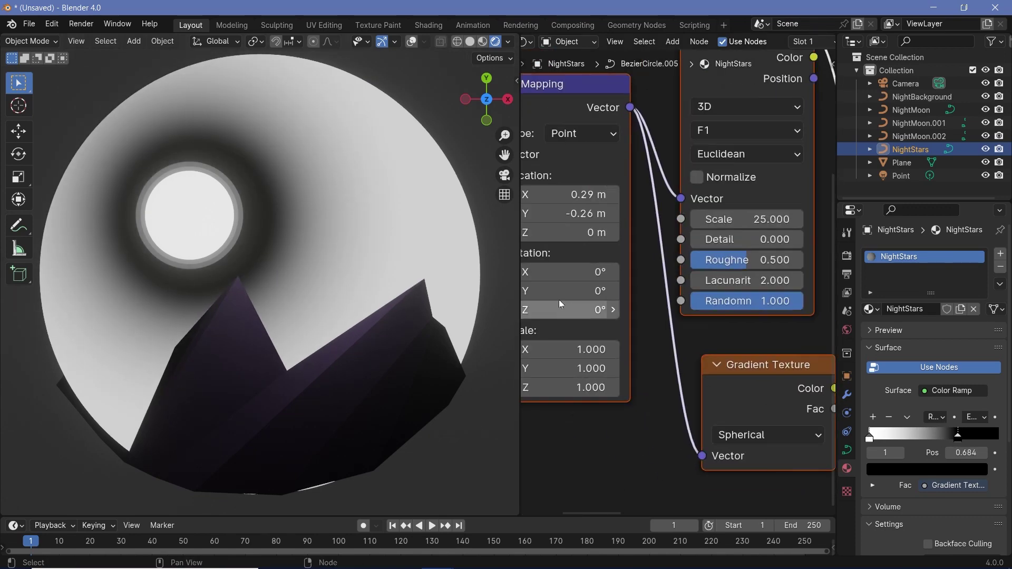
Insert a Math node into the link between the gradient's Color Ramp and the Material Output.
key(shift+a)
click(623, 251)
text(math)
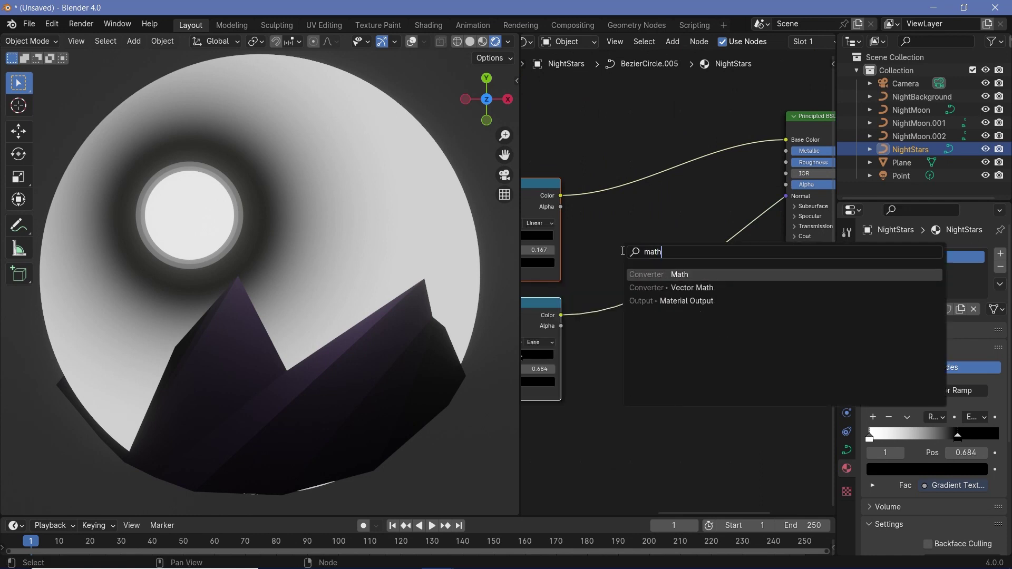
key(Return)
click(665, 295)
Set the Math node to Multiply and connect the star Color Ramp's Color to its second Value input.
click(670, 303)
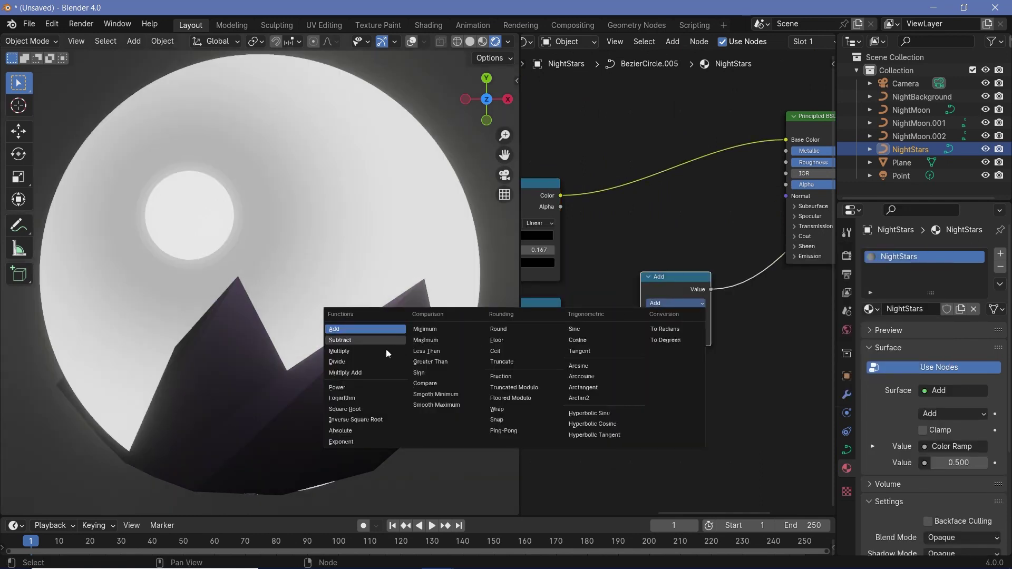
click(384, 350)
drag(560, 195, 639, 342)
ctrl+scroll(611, 322, right, 4)
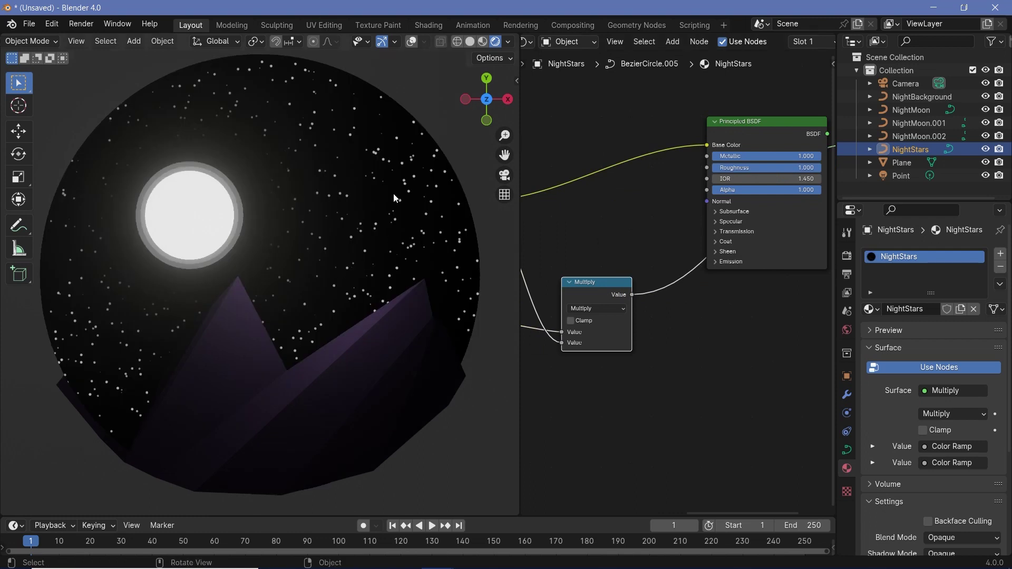
Set the NightStars material's Blend Mode to Alpha Blend.
middle_drag(659, 208, 684, 213)
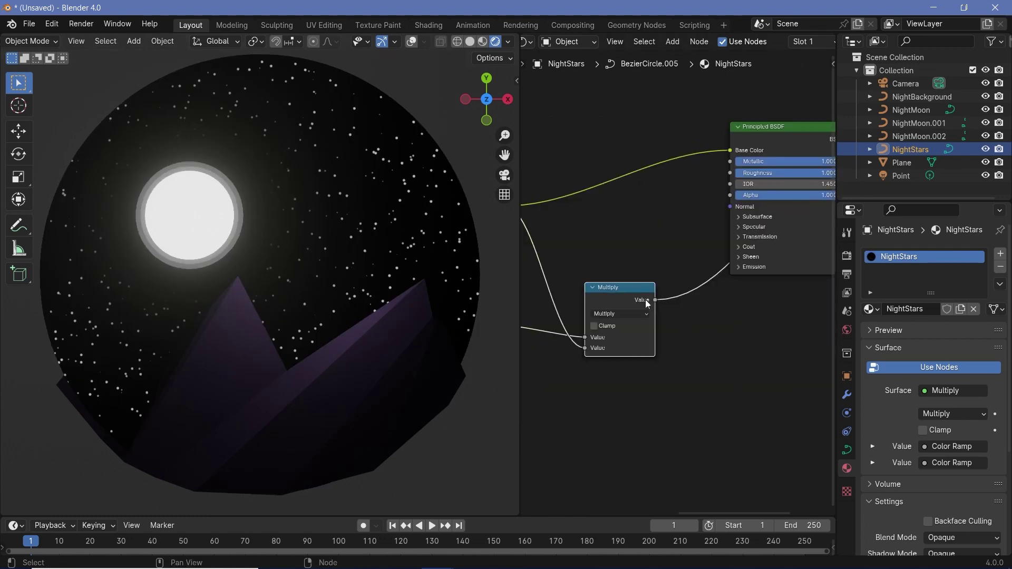
scroll(392, 221, up, 5)
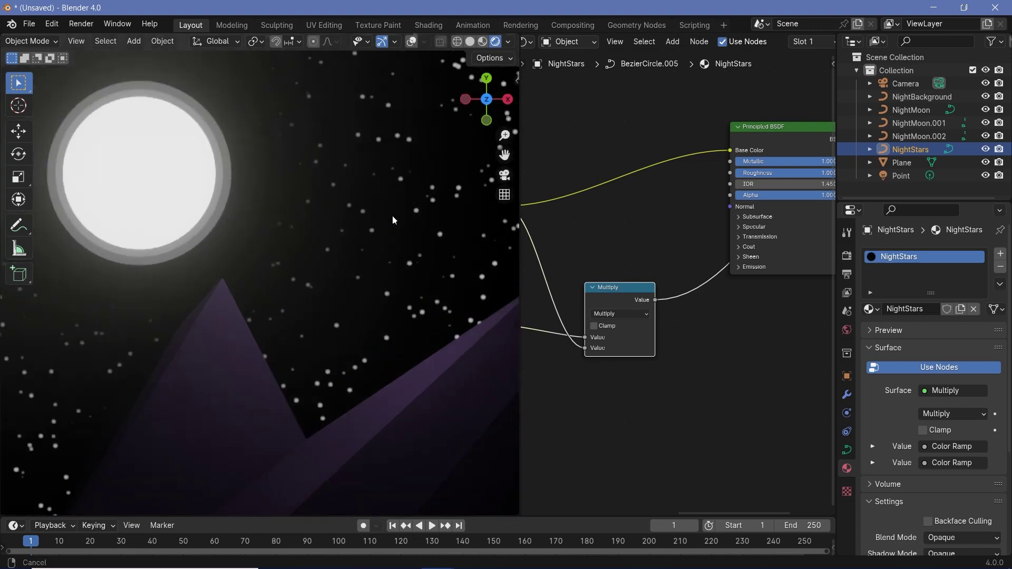
middle_drag(659, 243, 576, 270)
click(693, 175)
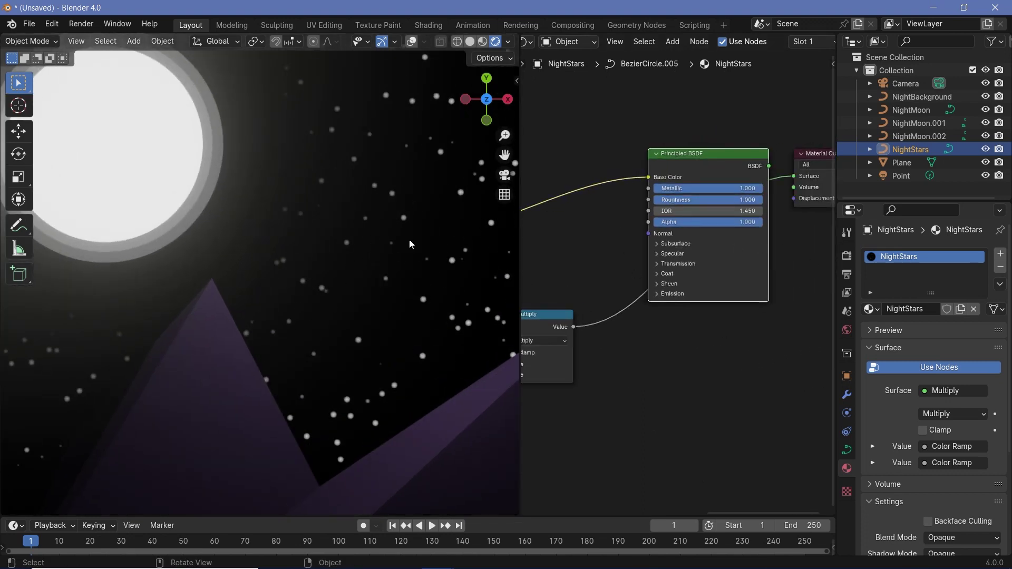
scroll(944, 453, down, 4)
click(949, 458)
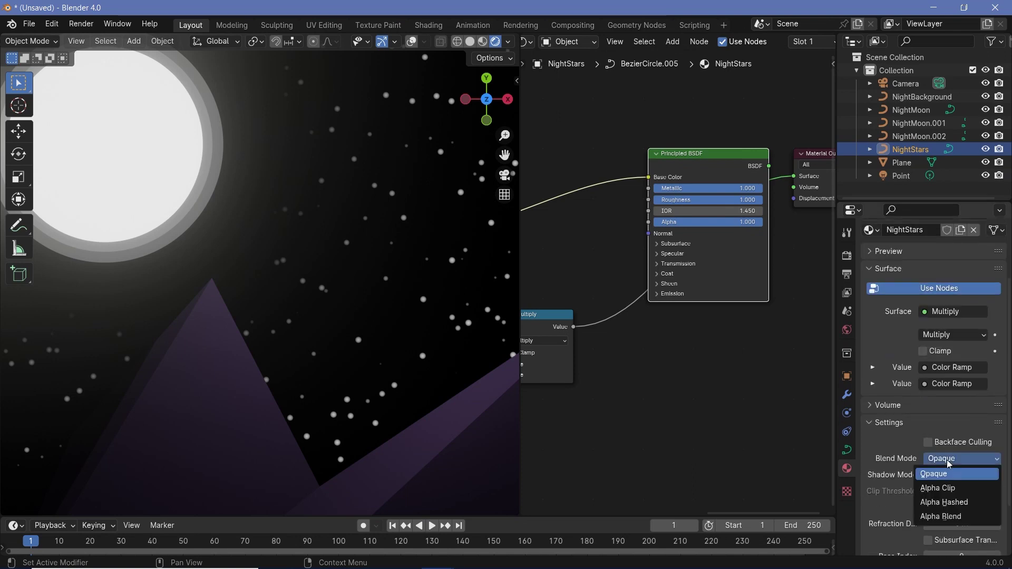
click(941, 516)
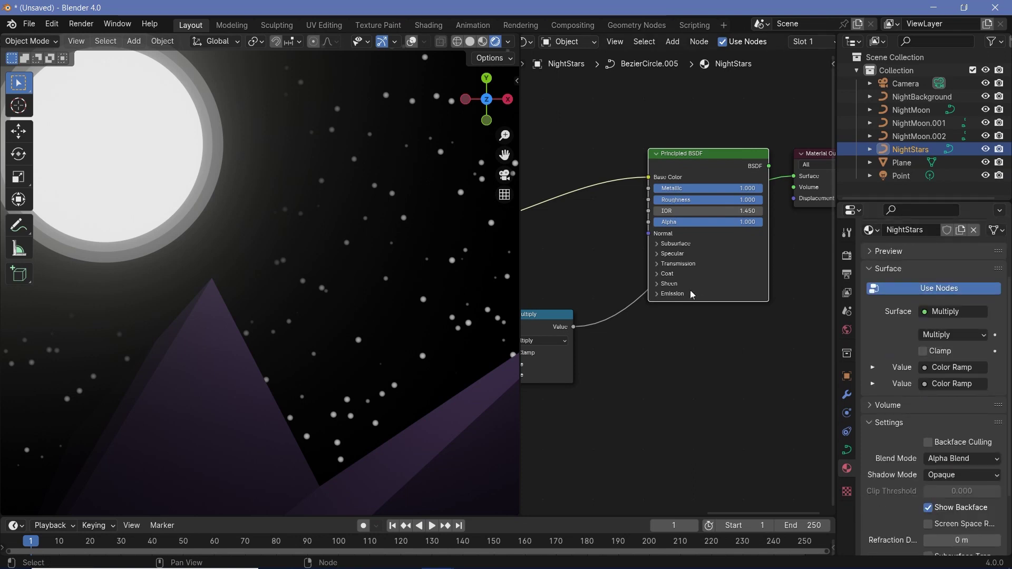
Link the Multiply node's Value to the Principled BSDF's Alpha and reconnect the BSDF output to the Material Output's Surface.
scroll(653, 351, up, 1)
drag(646, 349, 741, 218)
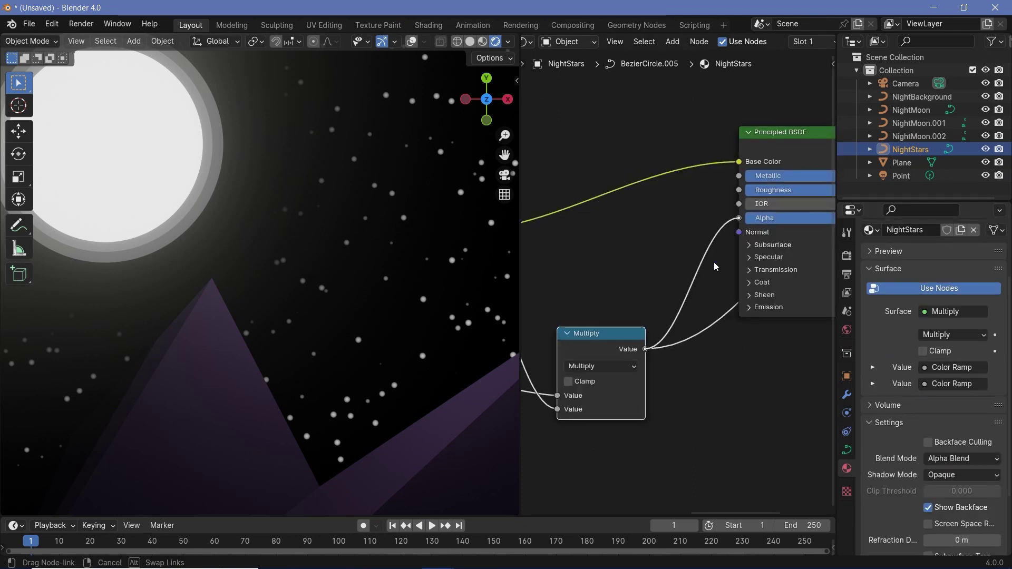
middle_drag(822, 272, 642, 327)
ctrl+shift+click(664, 324)
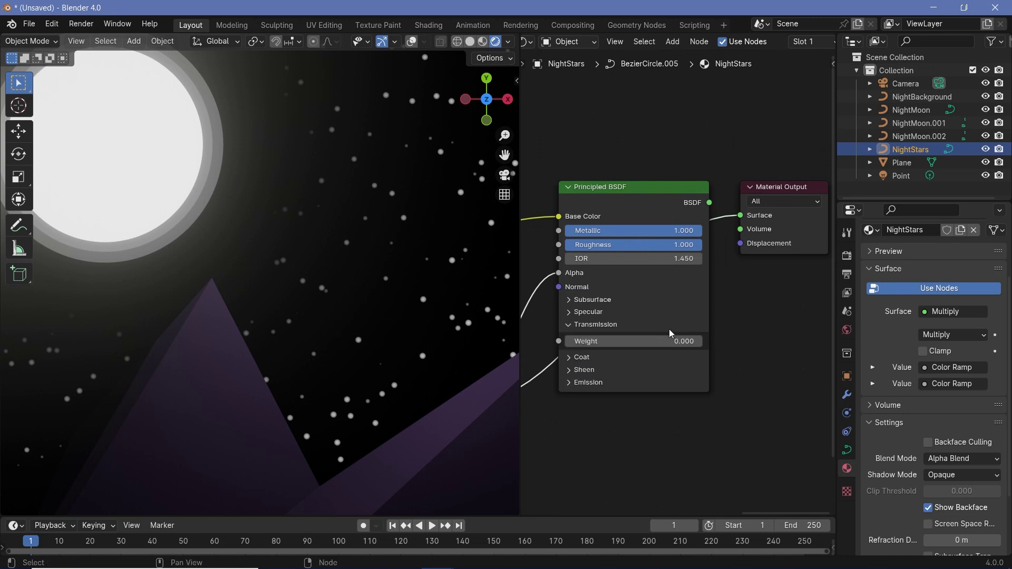
click(669, 329)
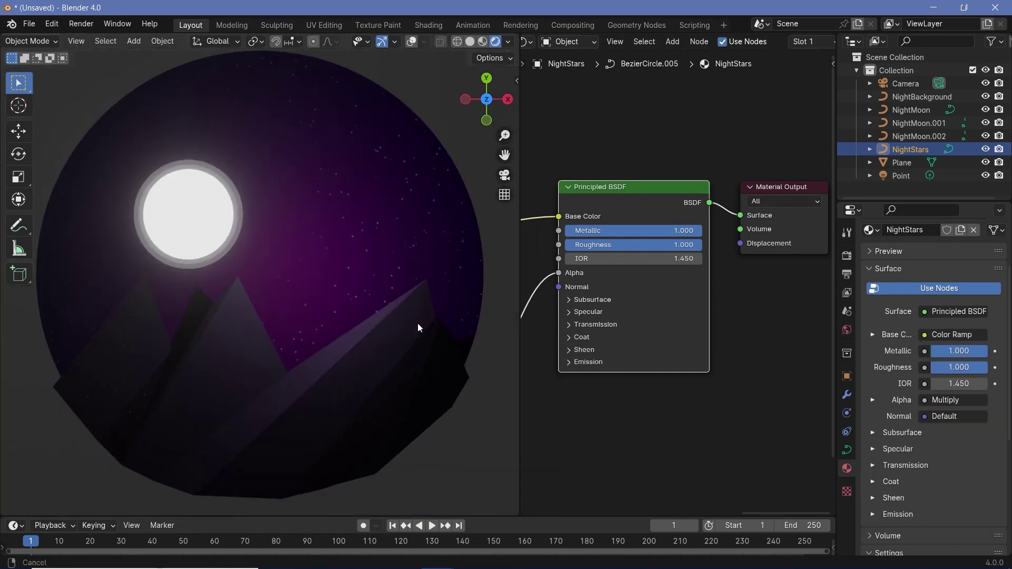
middle_drag(695, 308, 834, 311)
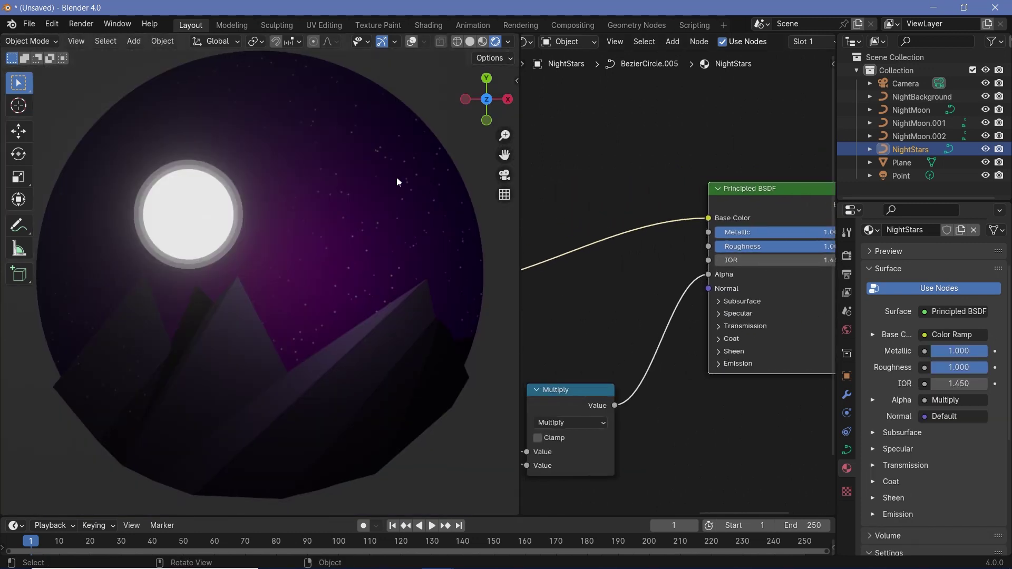
Move the star Color Ramp's link from Base Color to the Principled BSDF's Emission Color and set the emission Strength to 5.
click(729, 364)
scroll(671, 279, down, 5)
middle_drag(637, 318, 645, 287)
drag(737, 214, 737, 318)
key(KP_Decimal)
click(716, 367)
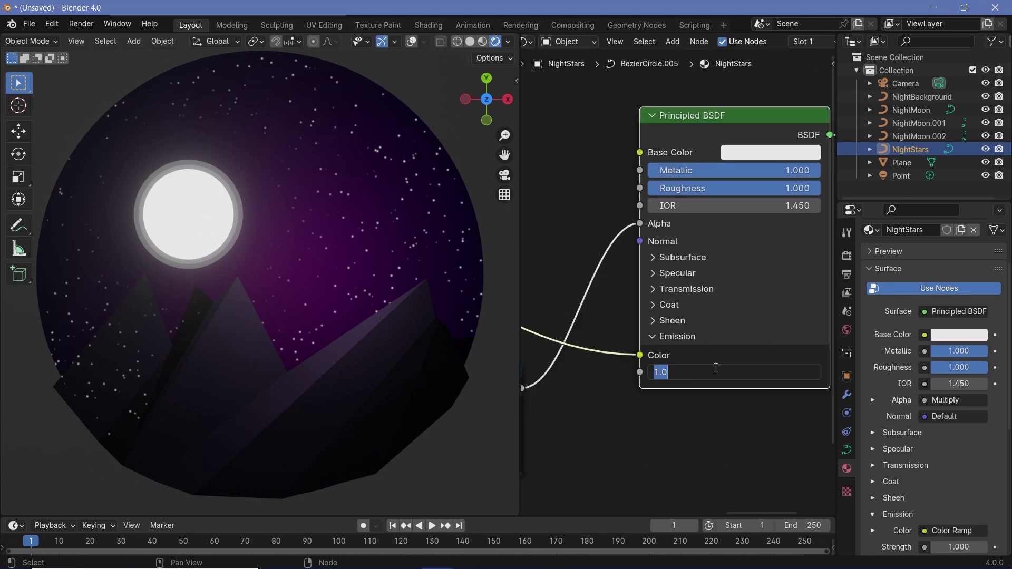
key(Return)
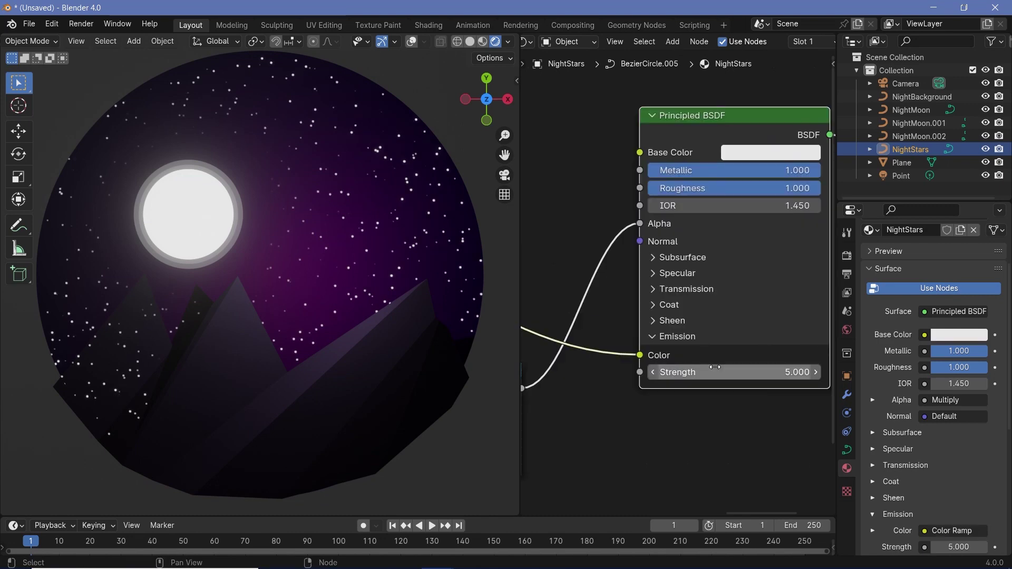
Raise the mountain plane about 0.017 m along Z, above the star layer, and return to the top view.
middle_drag(152, 342, 380, 502)
click(369, 492)
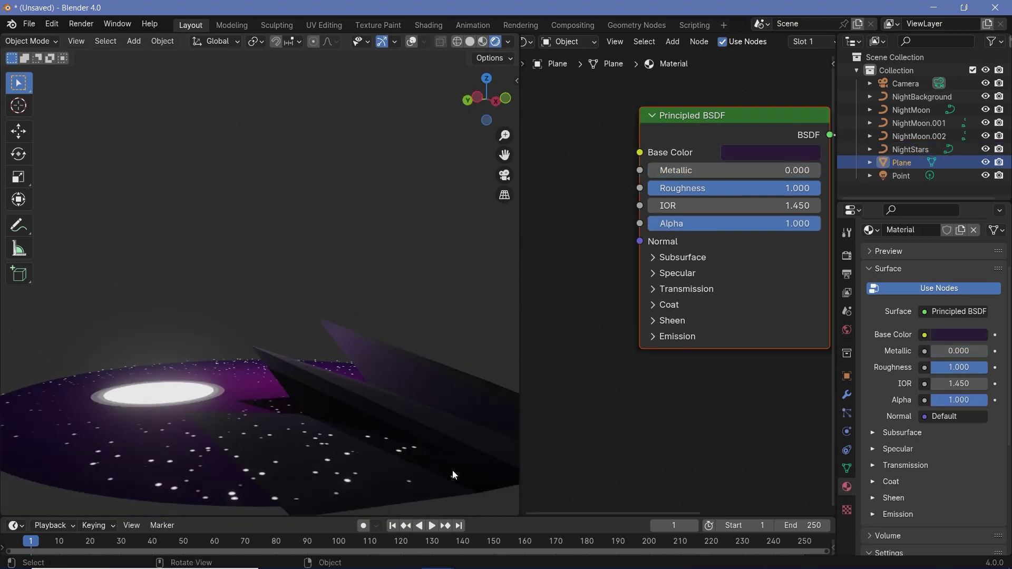
key(g)
key(z)
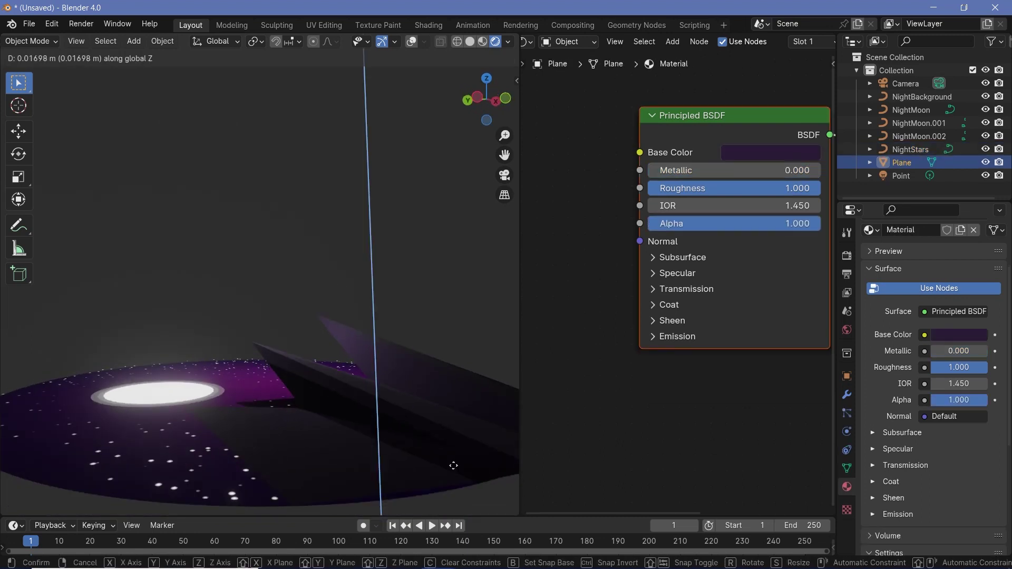
click(455, 467)
key(KP_7)
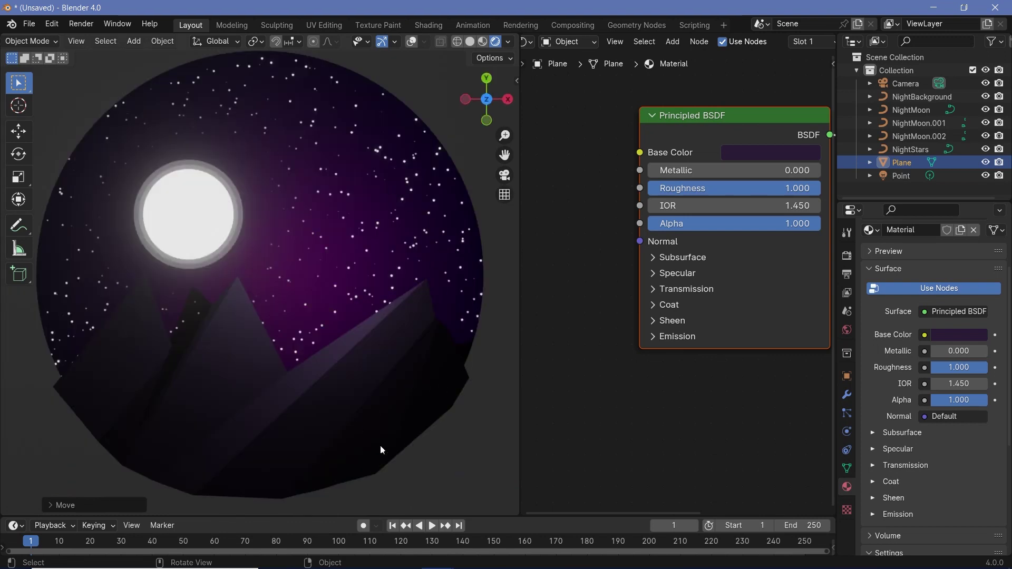
Show the viewport overlays and duplicate the NightBackground circle in place.
click(414, 41)
click(404, 110)
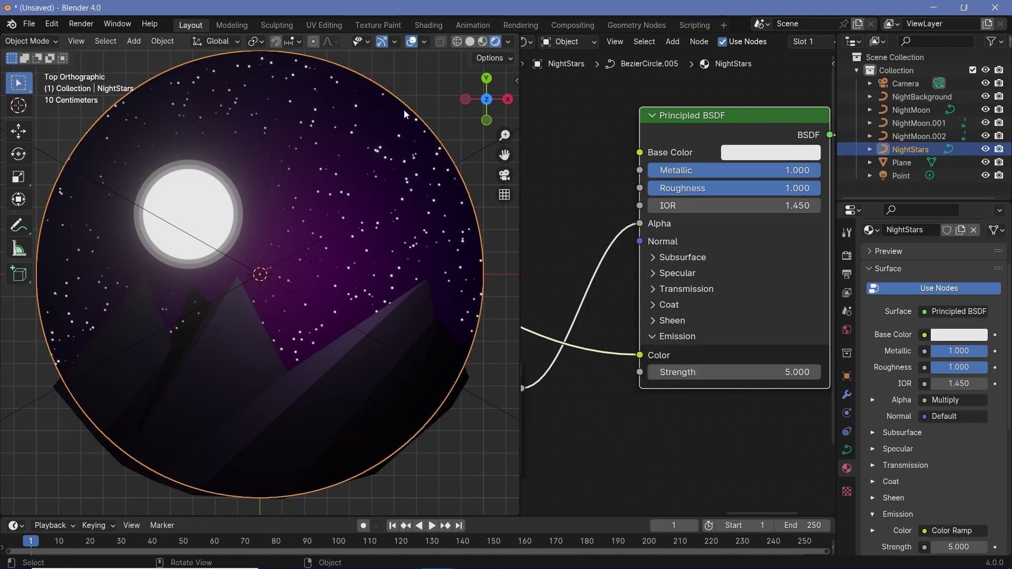
middle_drag(403, 109, 388, 319)
click(380, 327)
middle_drag(258, 217, 308, 314)
key(shift+d)
click(346, 361)
scroll(233, 277, up, 2)
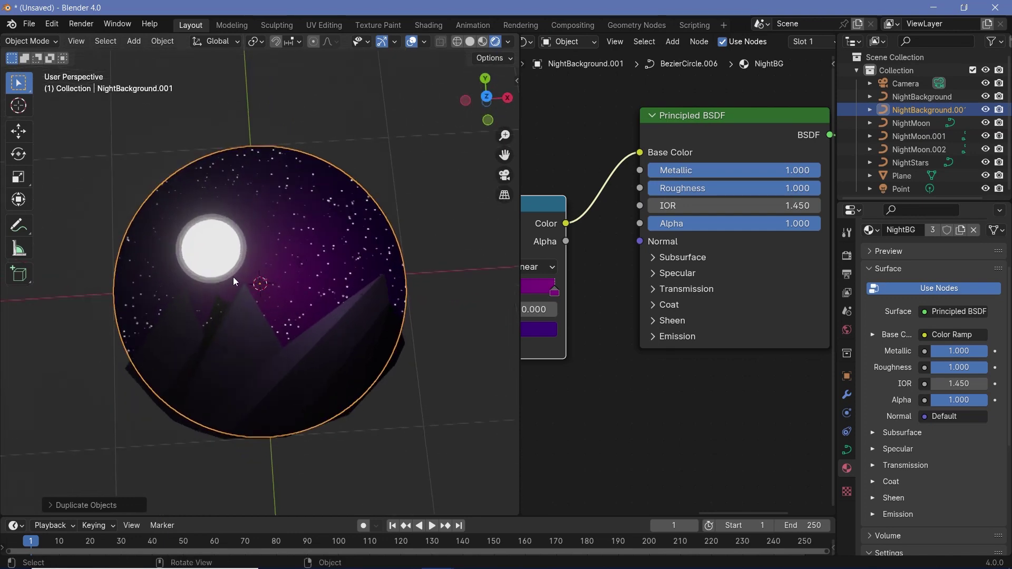
In the copied background's Edit Mode, duplicate the circle curve and scale it up slightly to form a ring, and return to Object Mode.
key(ctrl+Tab)
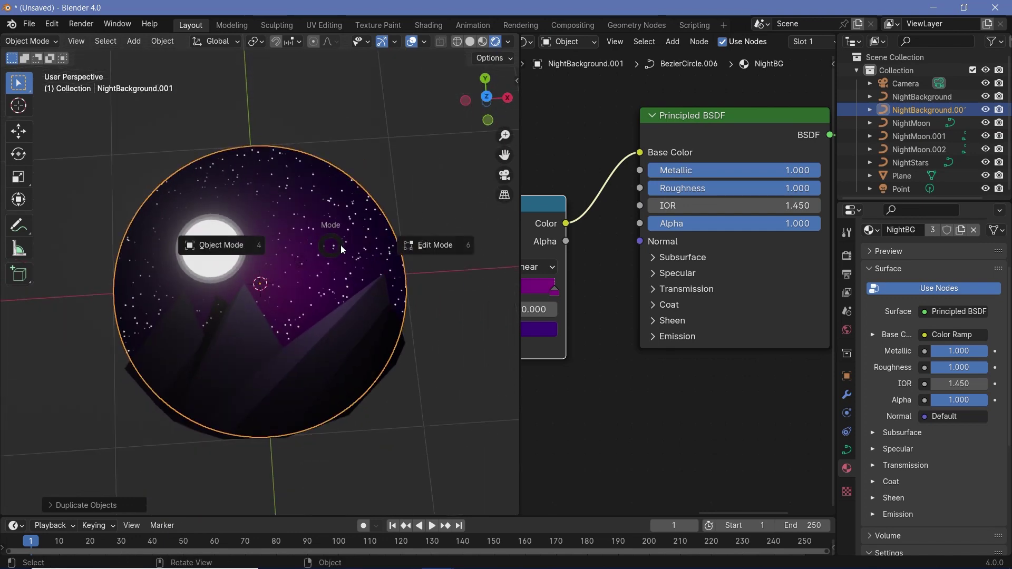
click(432, 245)
key(g)
click(440, 271)
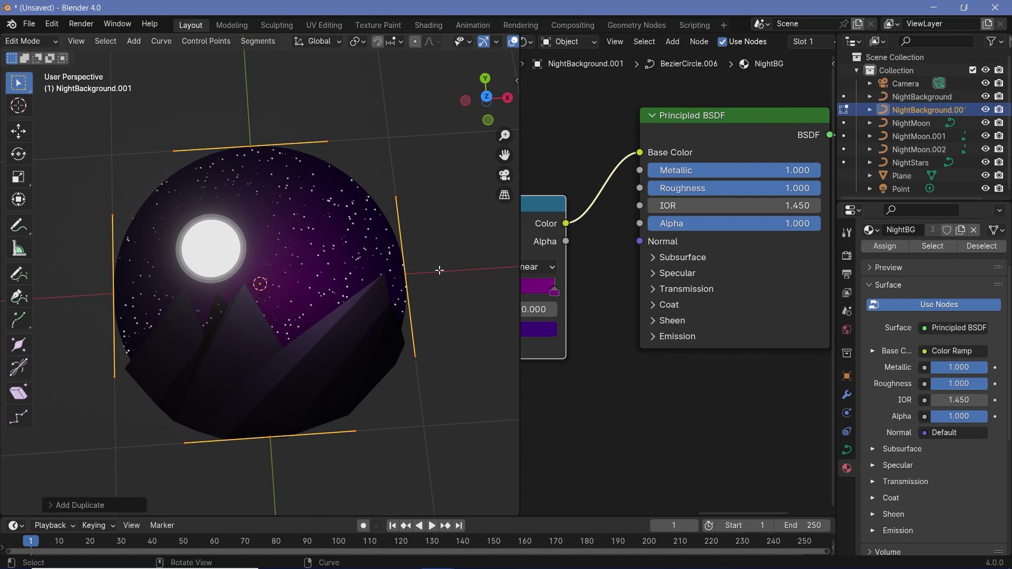
key(s)
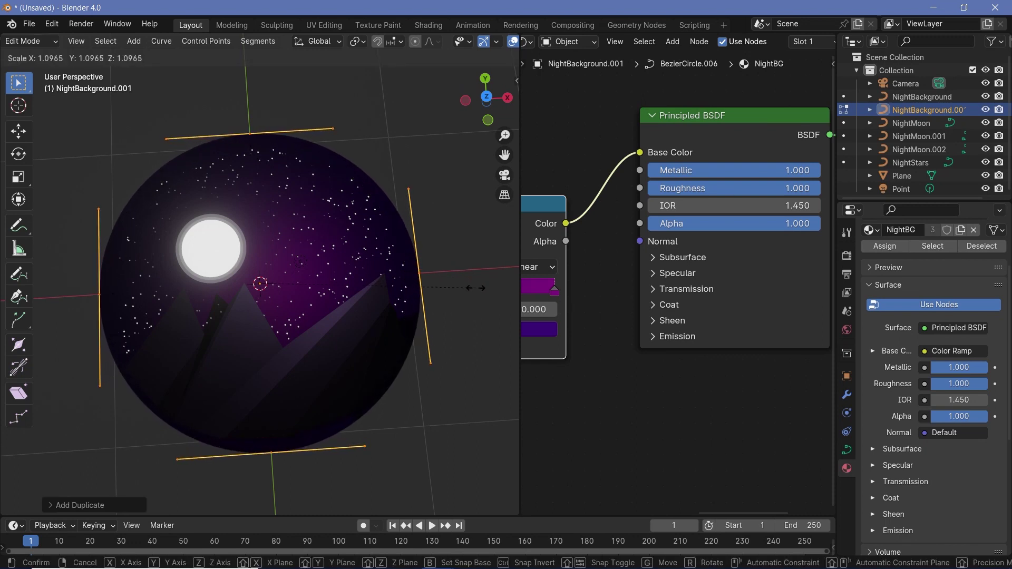
click(495, 299)
key(ctrl+Tab)
click(324, 268)
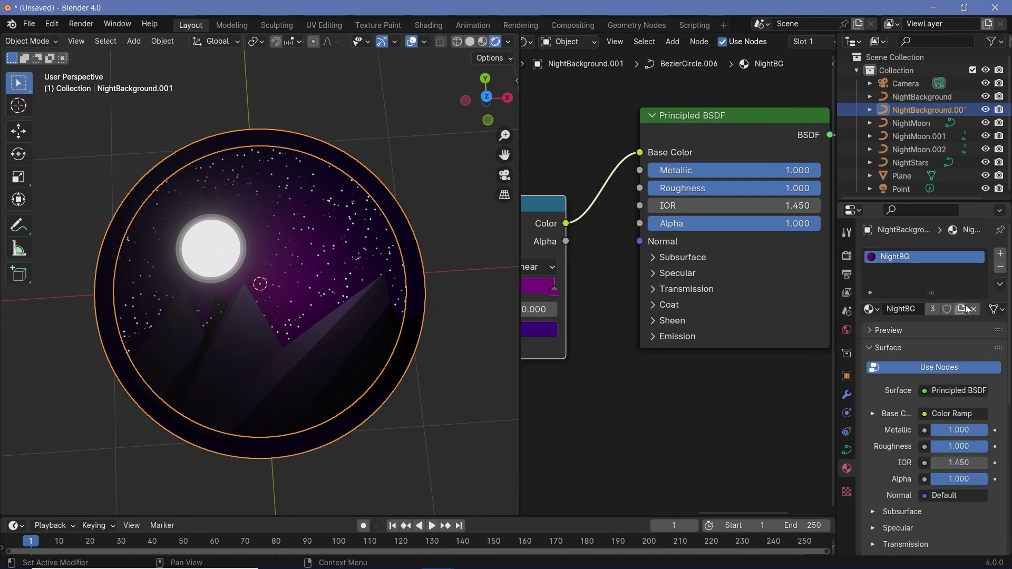
Give the ring its own copy of the NightBG material and cut the Color Ramp's link to Base Color.
click(963, 310)
scroll(675, 264, down, 2)
middle_drag(675, 264, 764, 281)
ctrl+right_drag(697, 210, 723, 274)
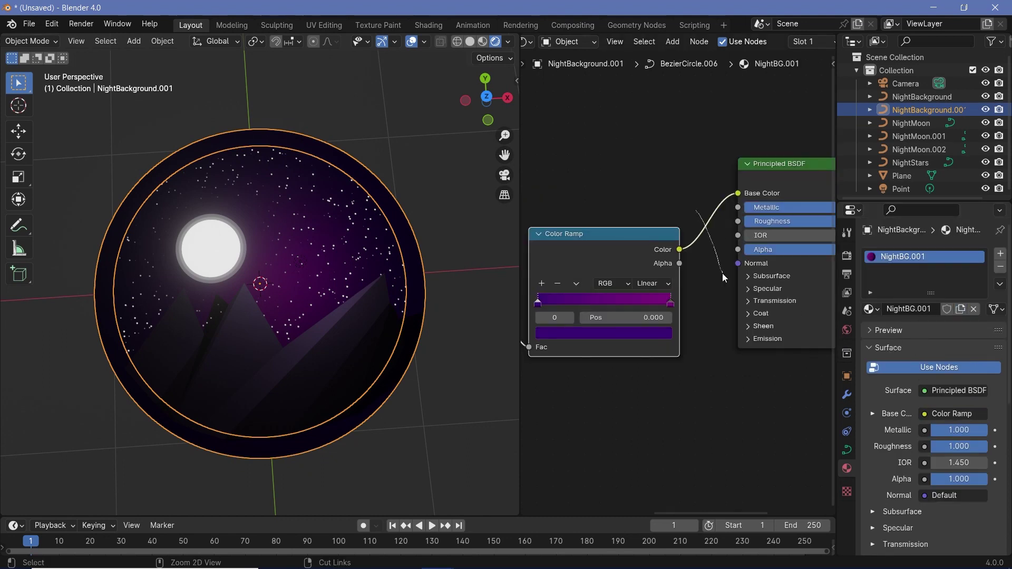
Set the ring material's Base Color to light purple and check the ring from the top view.
middle_drag(723, 273, 641, 306)
click(759, 225)
drag(786, 84, 797, 83)
key(KP_7)
scroll(435, 358, up, 1)
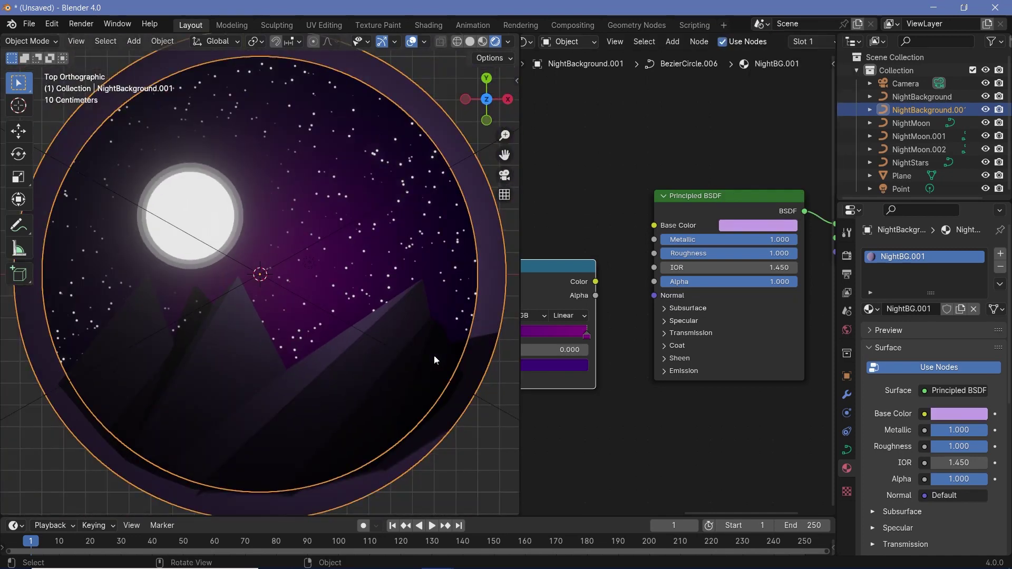
Set the Shadow Mode of the mountain plane's material to None.
click(375, 359)
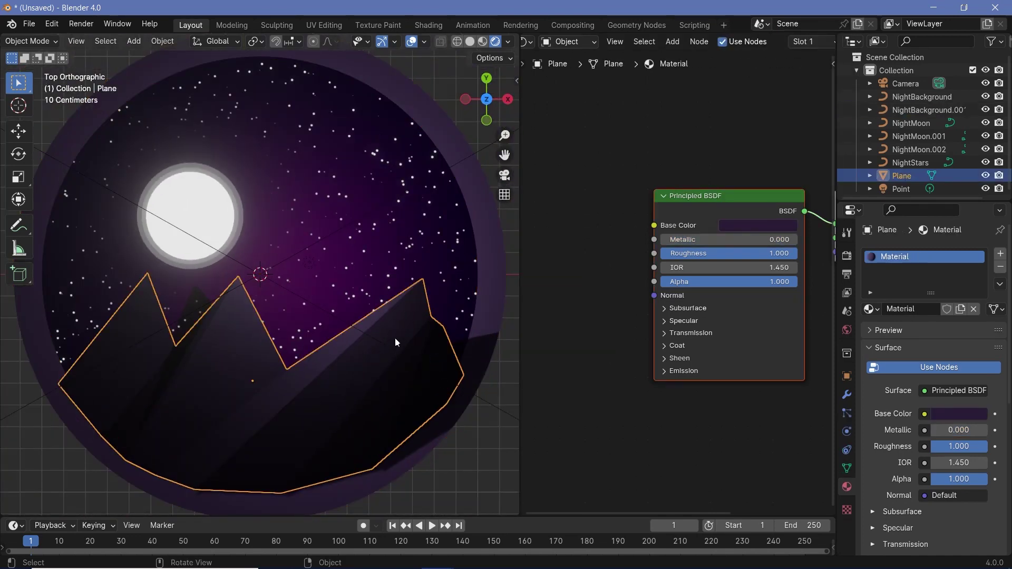
scroll(942, 428, down, 10)
click(948, 404)
click(948, 420)
click(944, 422)
click(942, 437)
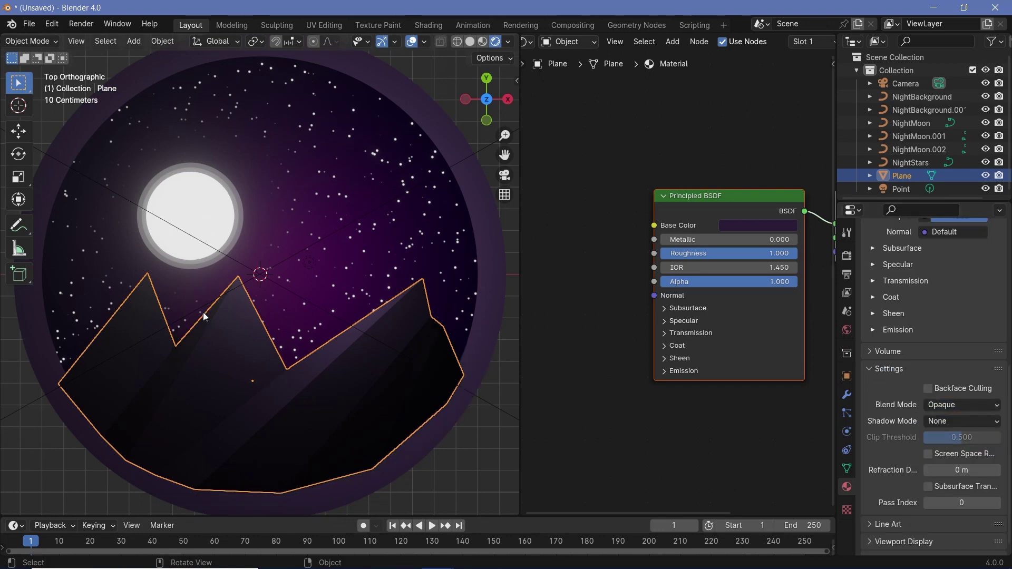
Move the point light over the centre of the moon.
click(310, 267)
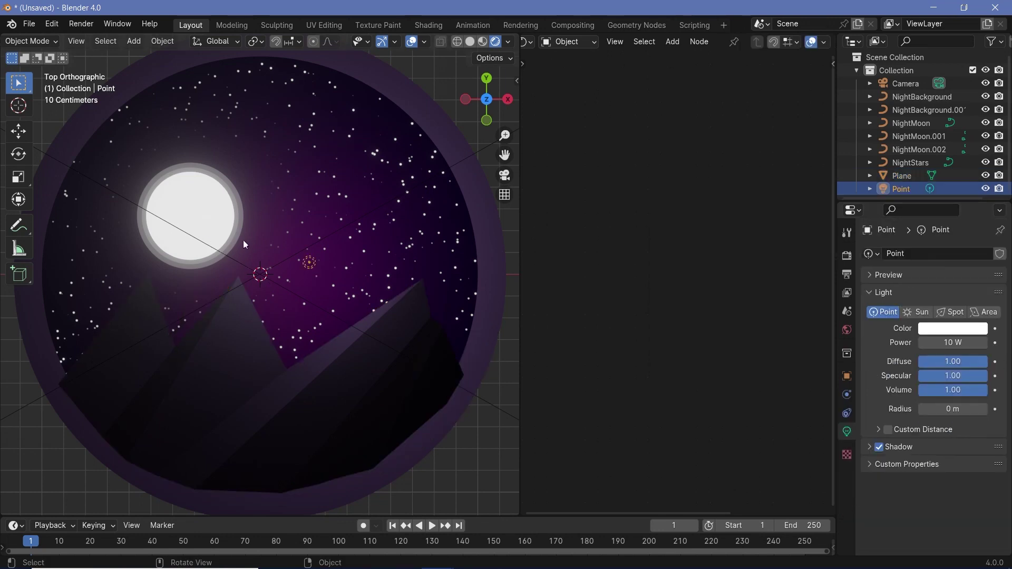
key(g)
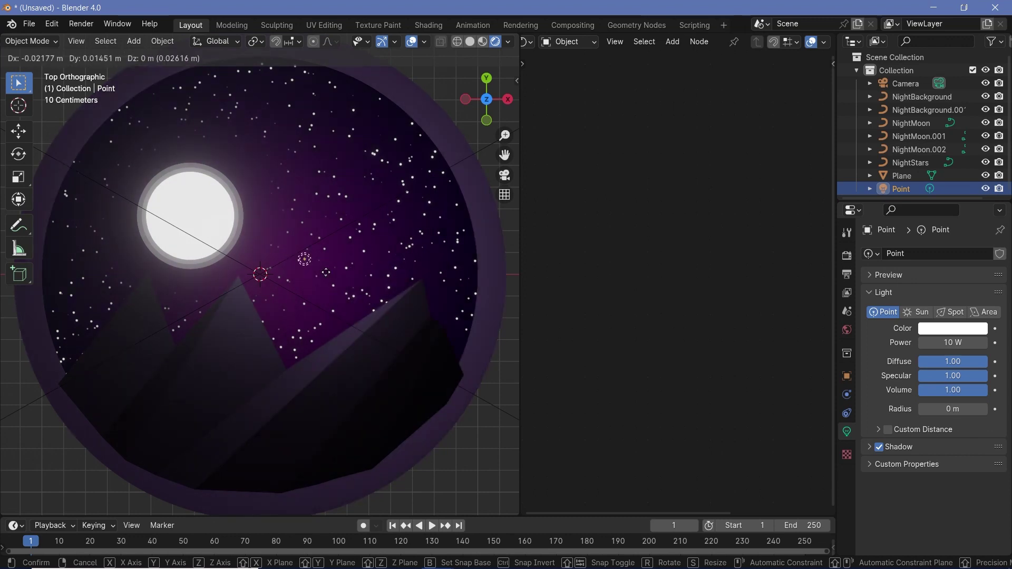
click(214, 231)
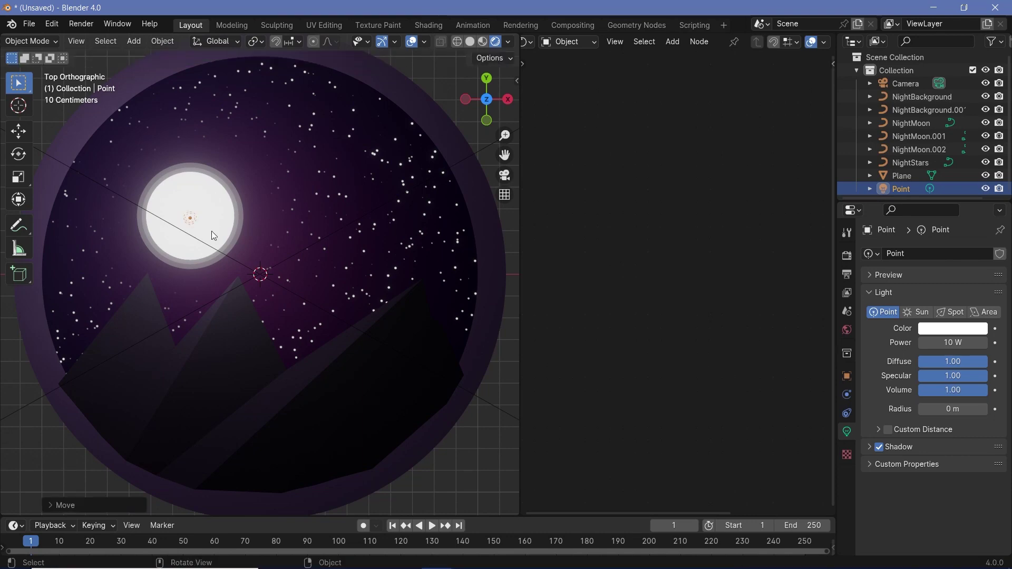
Raise the outer ring frame about 0.046 m along the Z axis and check it from the top view.
click(488, 308)
middle_drag(466, 385, 364, 356)
key(g)
key(z)
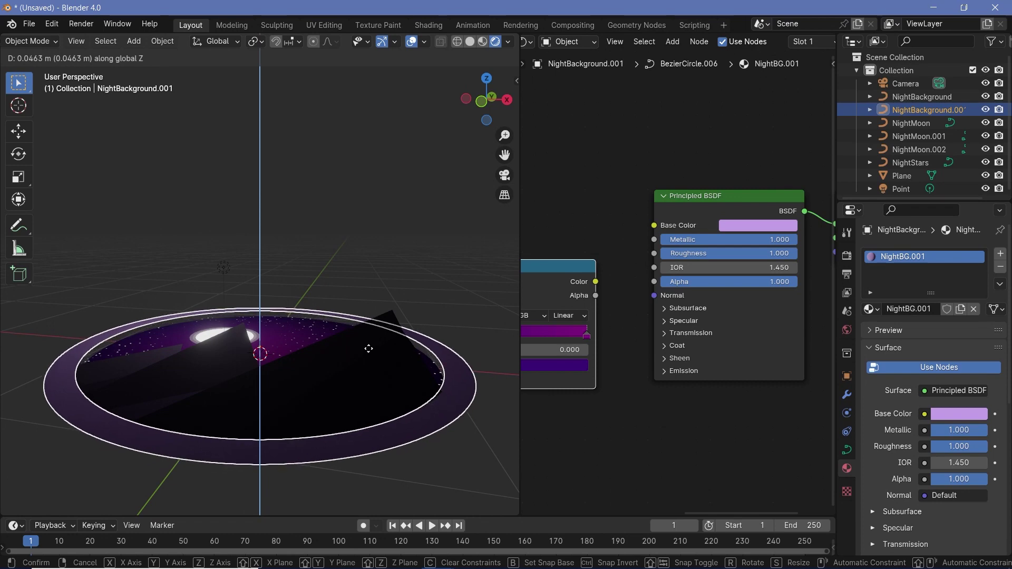
click(369, 348)
middle_drag(369, 348, 349, 377)
key(KP_7)
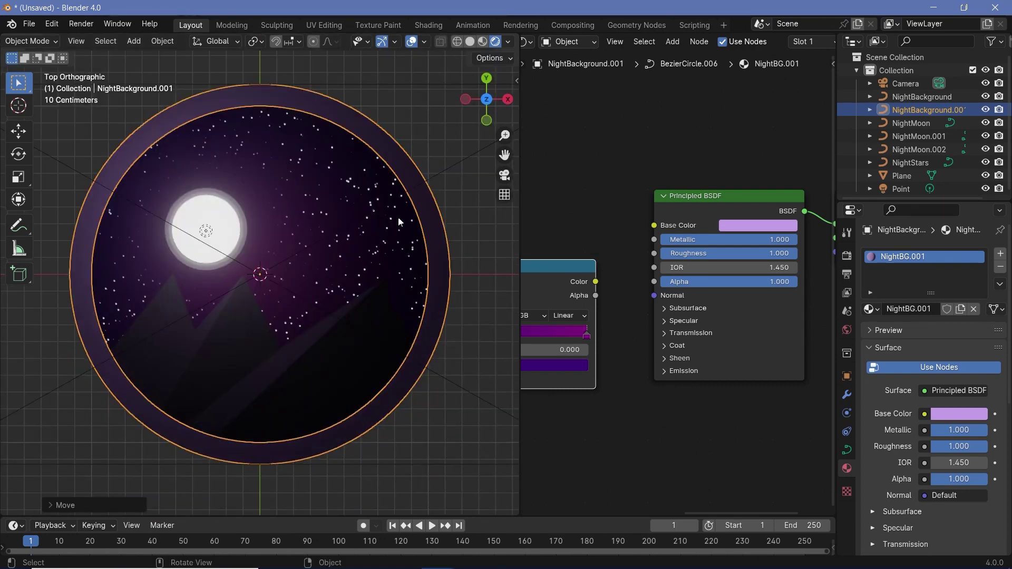
Add an Empty at the scene centre and scale it up so its axes extend beyond the artwork.
mouse_move(282, 346)
middle_down()
mouse_move(275, 251)
mouse_move(296, 349)
middle_up()
key(shift+a)
mouse_move(298, 353)
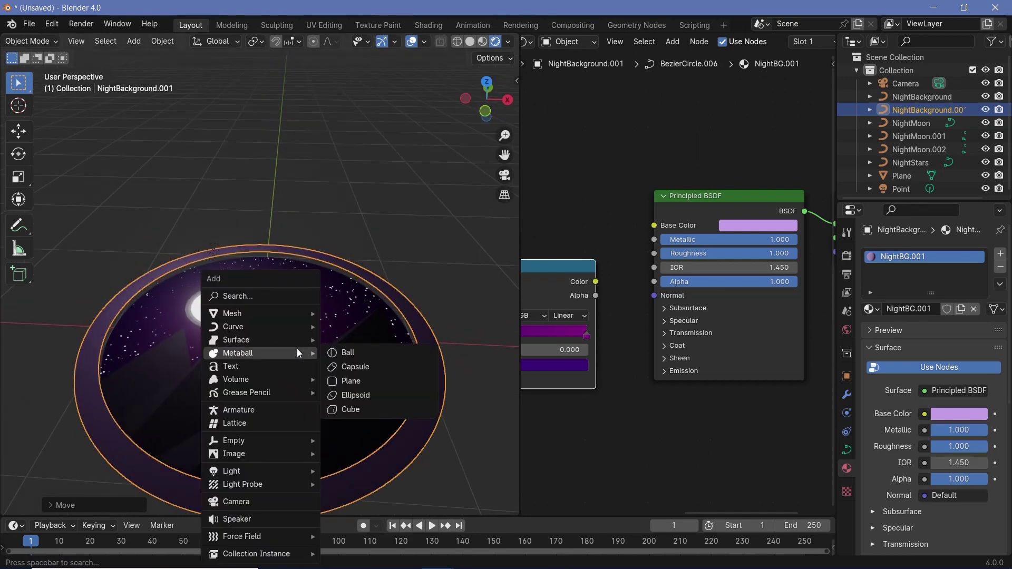
mouse_move(298, 439)
click(350, 441)
key(g)
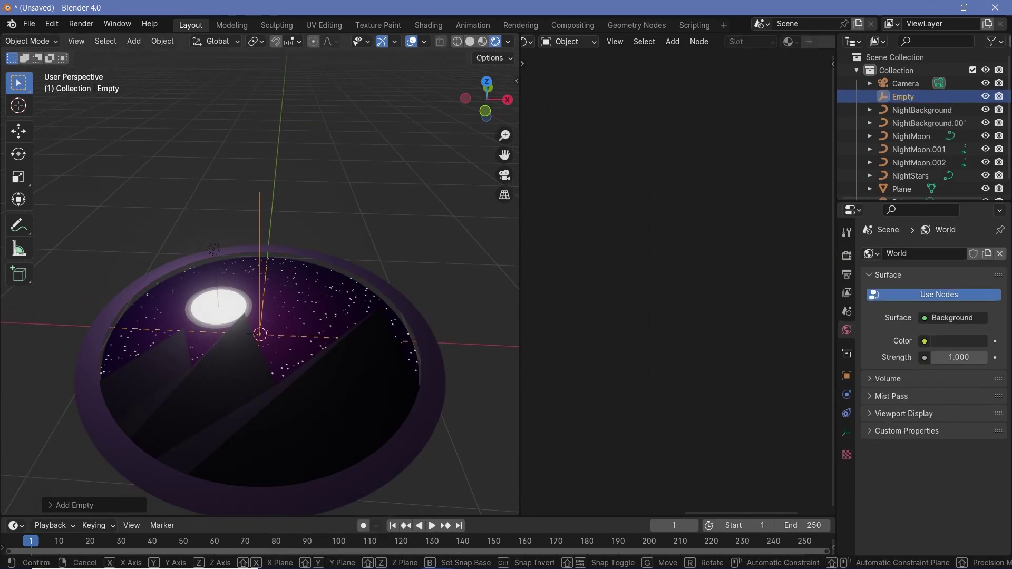
key(s)
click(8, 422)
Parent all the artwork objects and the light to the Empty with the Object option and look through the camera.
drag(49, 274, 545, 509)
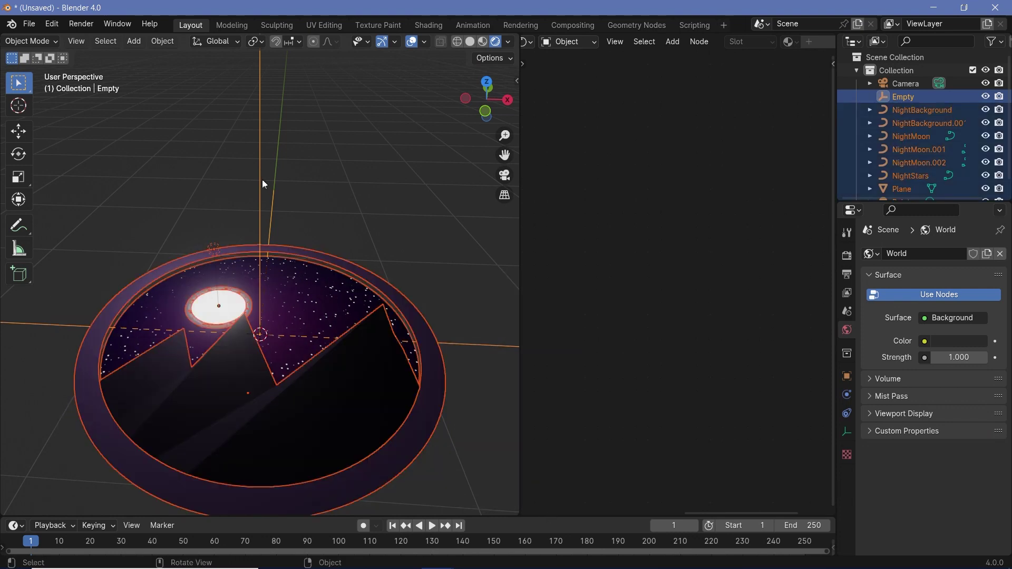
shift+click(260, 177)
shift+click(260, 176)
key(ctrl+p)
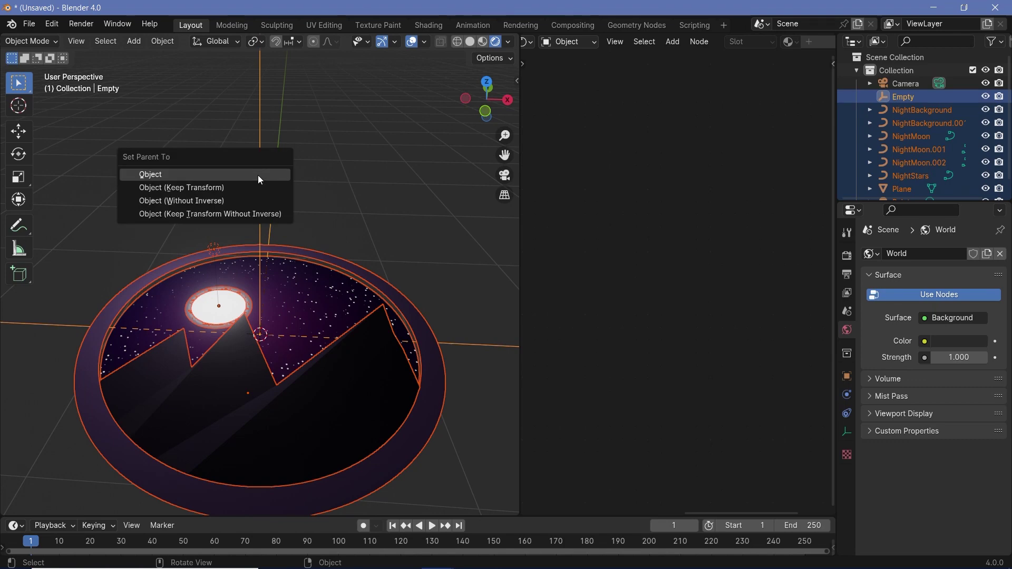
click(258, 175)
key(KP_0)
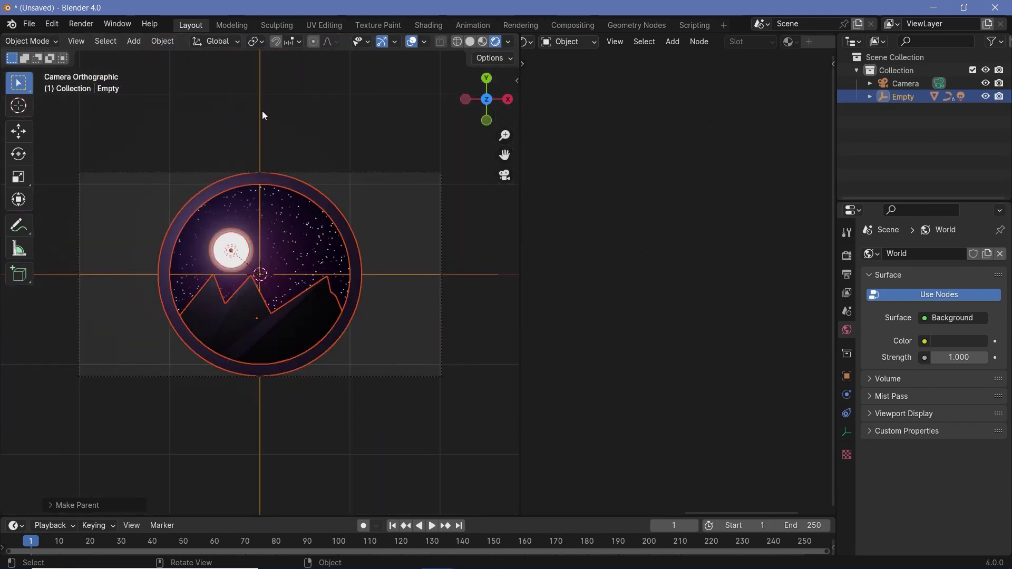
Try rotating the Empty about the Y and Z axes to preview how the whole scene turns.
click(262, 111)
key(d)
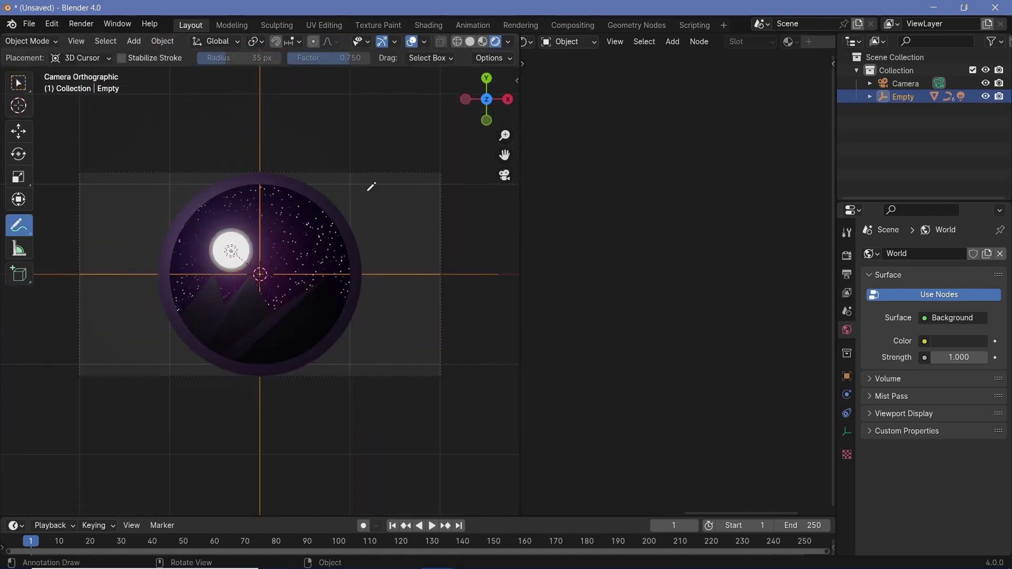
right_click(367, 190)
key(w)
key(r)
key(y)
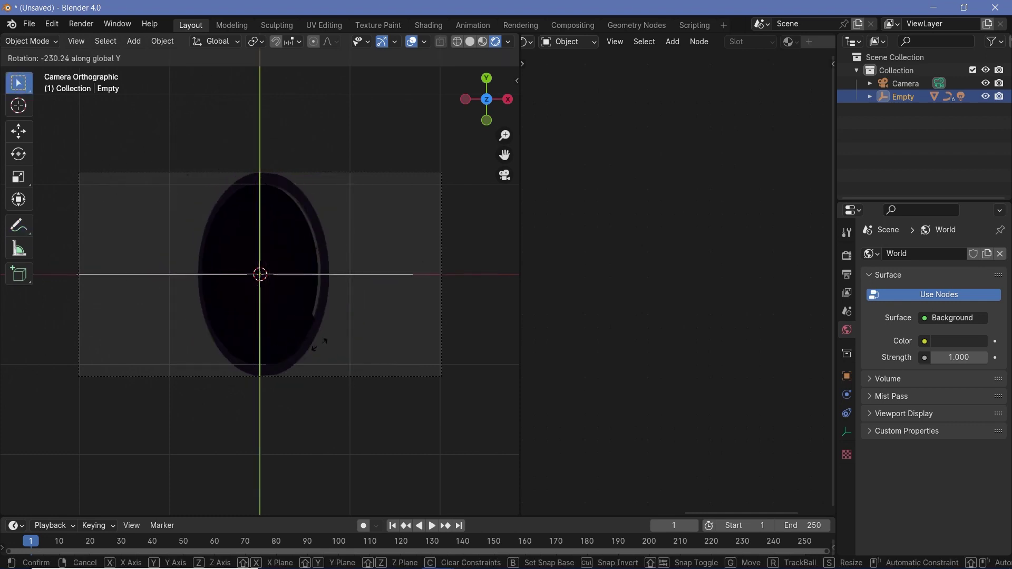
right_click(332, 303)
scroll(332, 302, up, 1)
key(r)
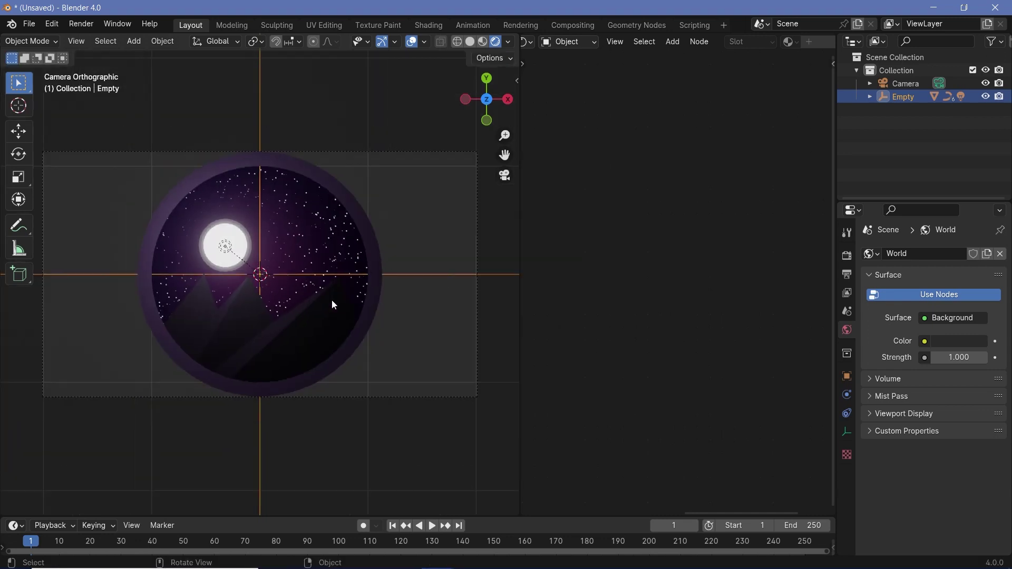
key(z)
right_click(332, 238)
key(r)
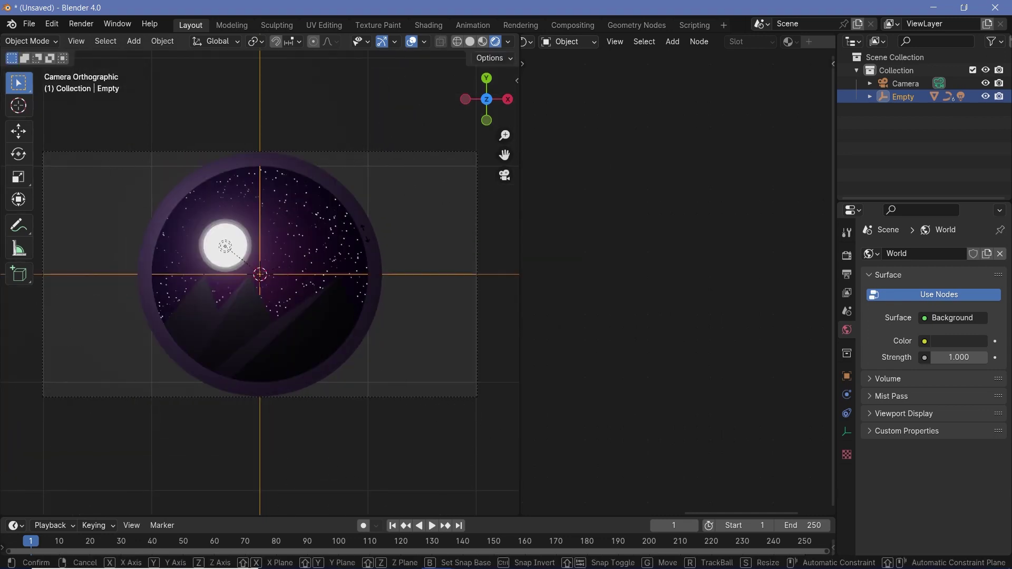
key(y)
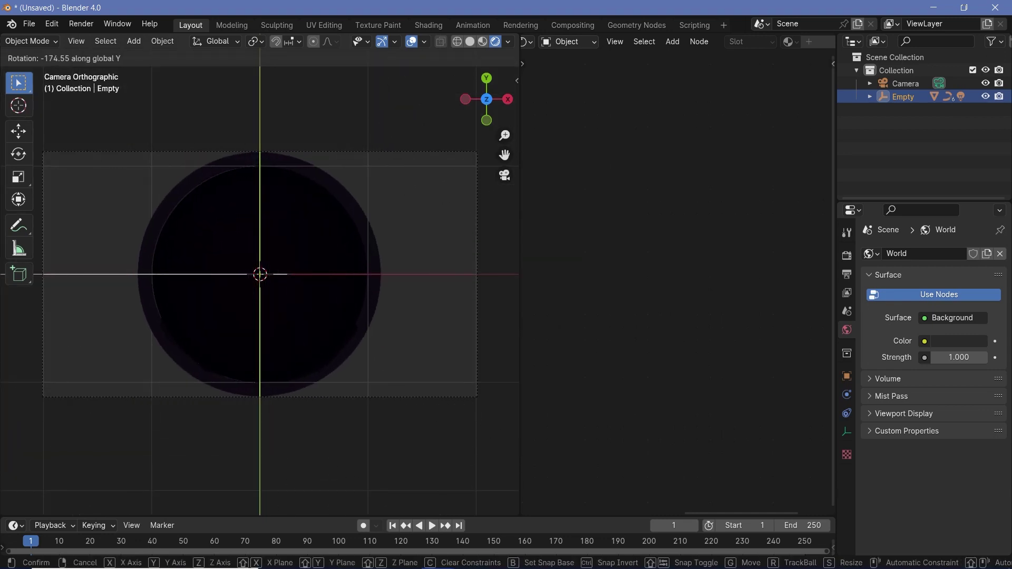
click(185, 306)
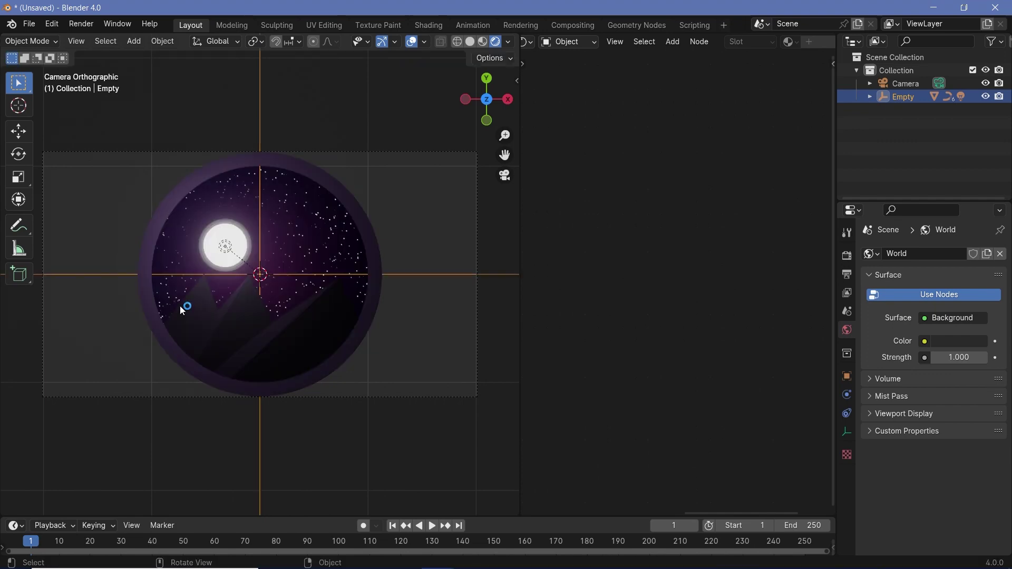
Enable Backface Culling on the NightStars material.
click(333, 240)
scroll(230, 280, up, 3)
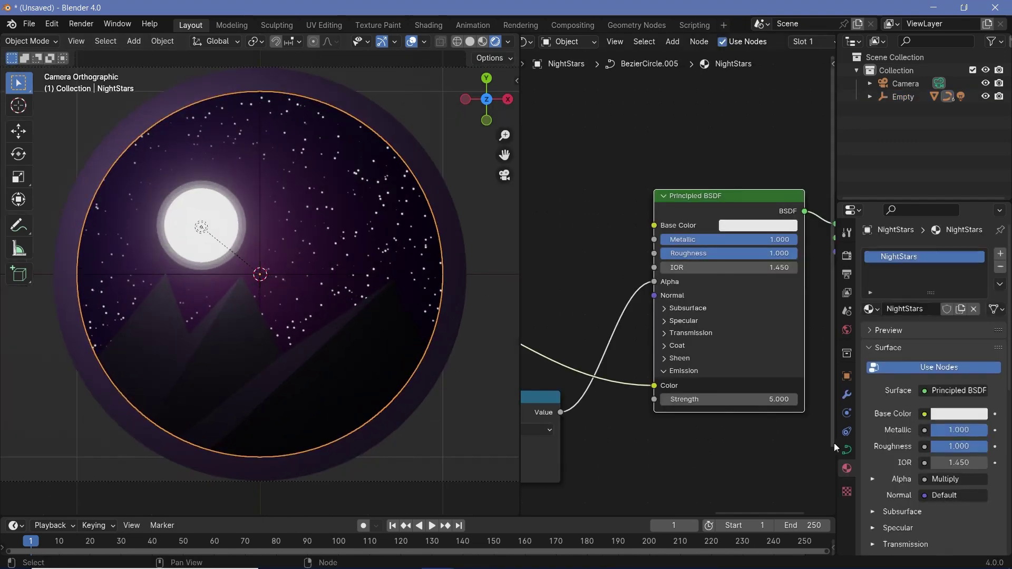
scroll(865, 469, down, 10)
scroll(885, 469, down, 5)
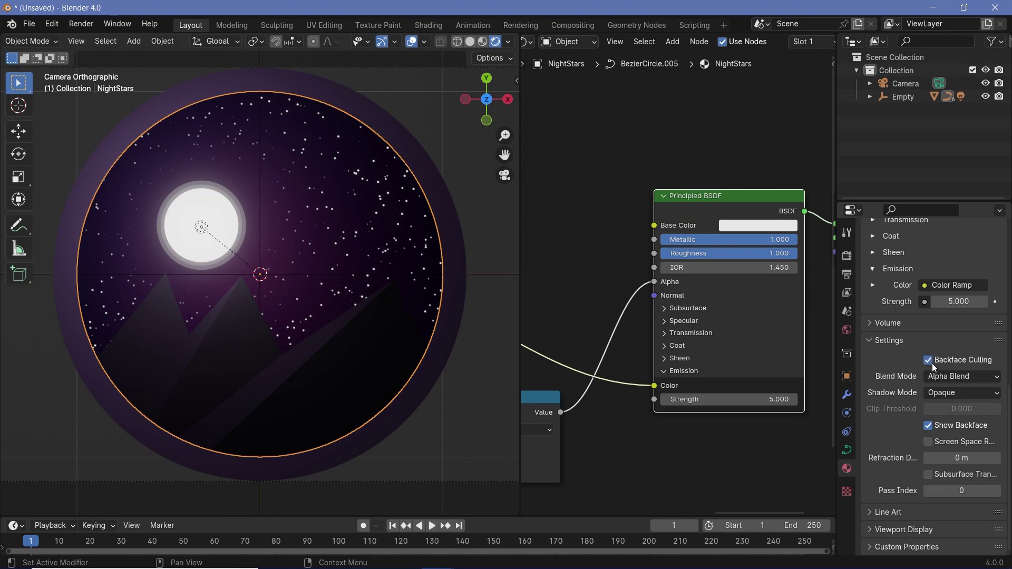
Rotate the Empty 180 degrees about the global Y axis to turn the scene's back to the camera.
click(897, 97)
key(r)
key(y)
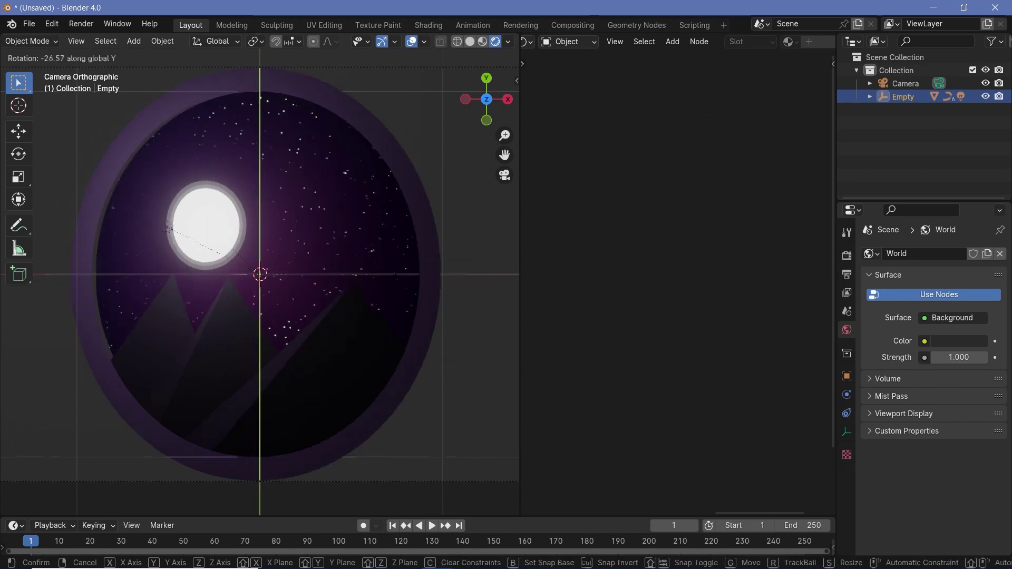
text(180)
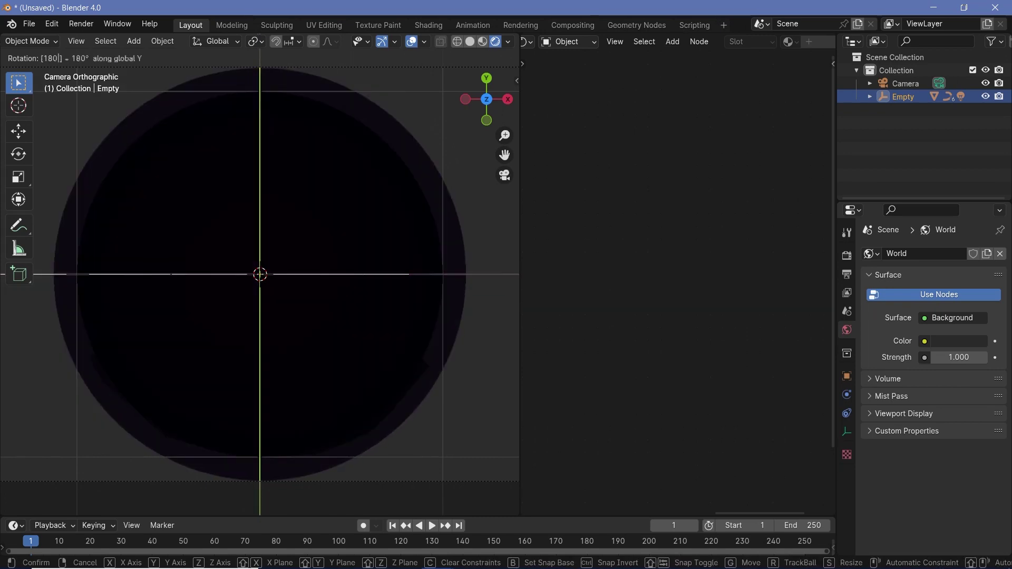
key(Return)
Enable Backface Culling on the NightBG background material and on the mountain plane's material.
click(337, 208)
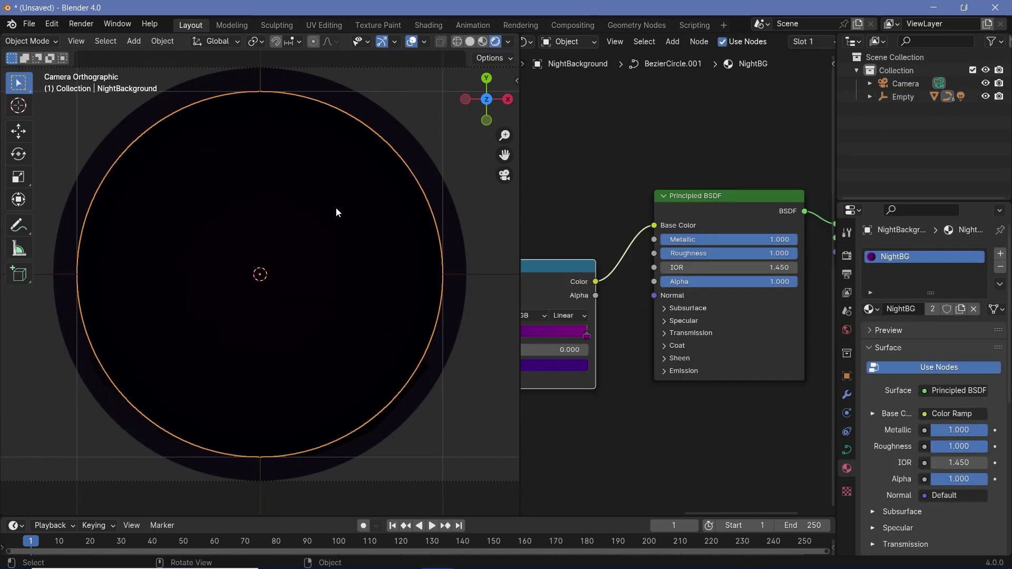
scroll(885, 429, down, 10)
click(929, 388)
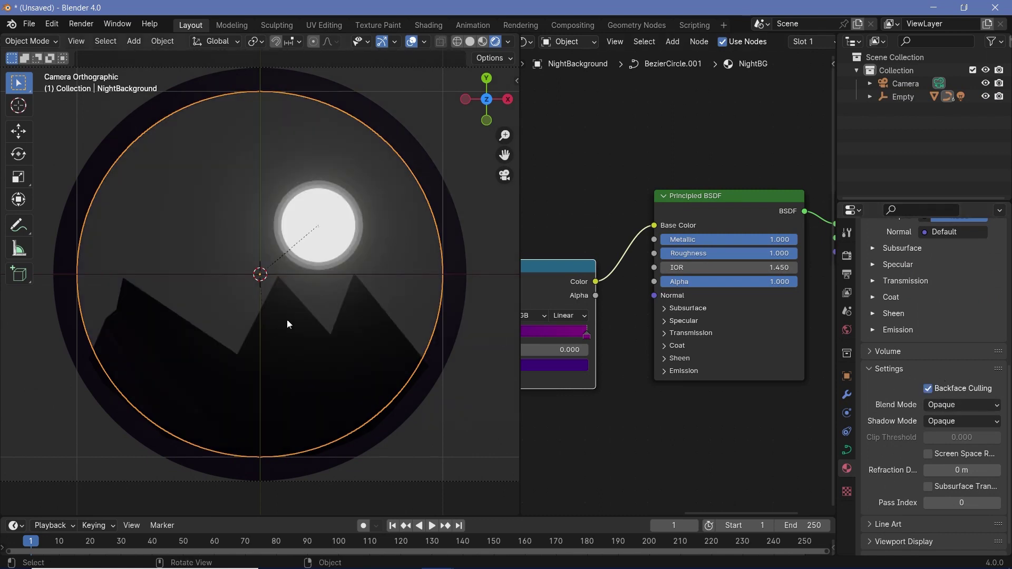
click(317, 318)
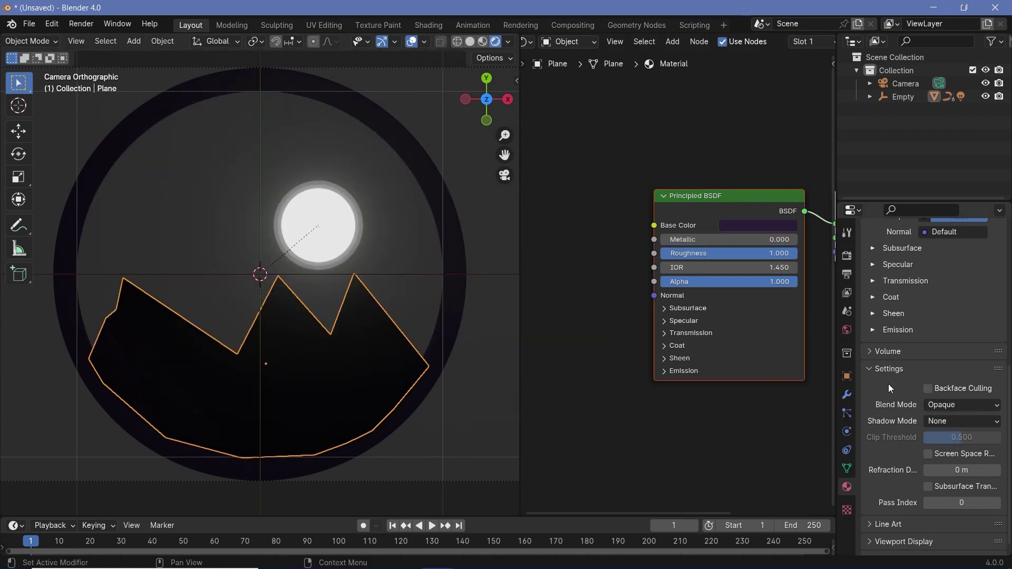
click(934, 390)
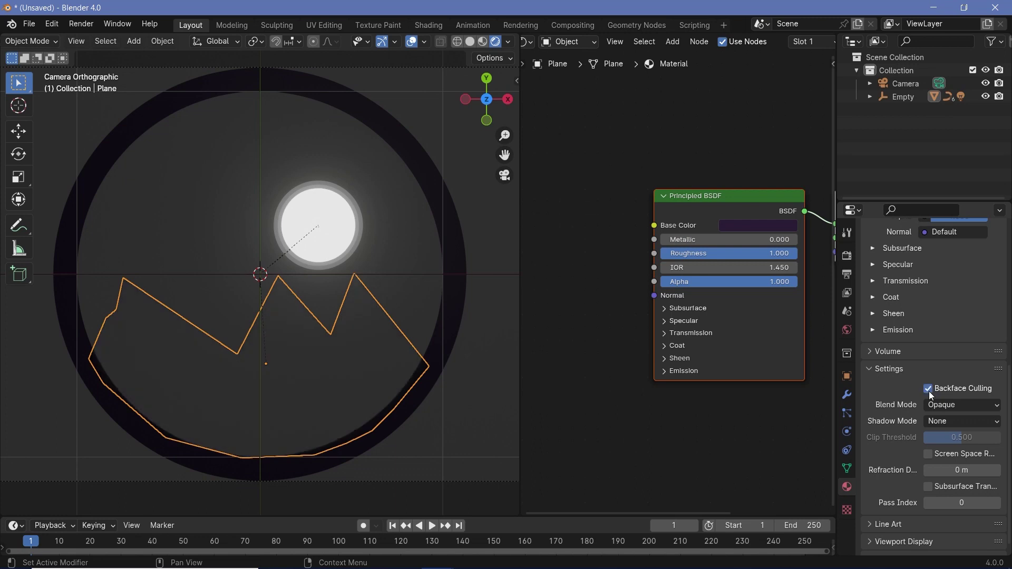
Enable Backface Culling on the materials of the moon, its halo rings and the outer ring frame.
click(346, 243)
click(345, 243)
click(928, 421)
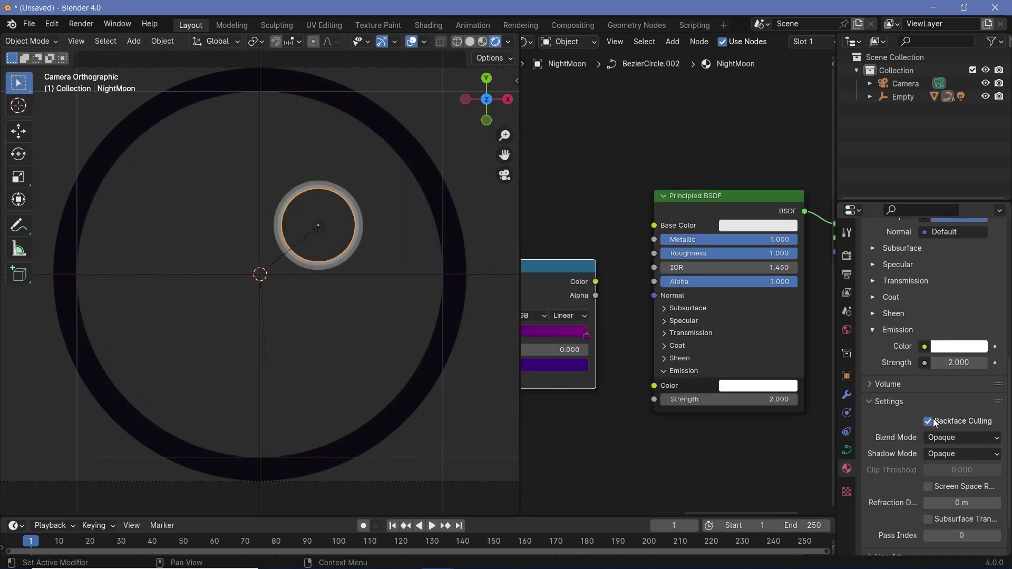
click(359, 242)
click(928, 389)
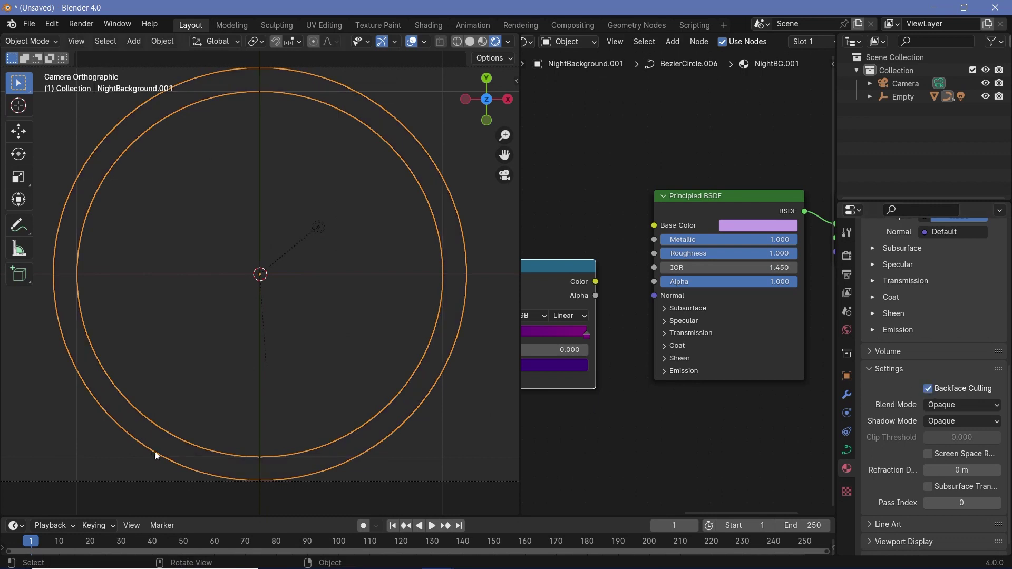
Hide the viewport overlays and rotate the Empty 180 degrees about the global Y axis to face the camera again.
scroll(269, 345, down, 2)
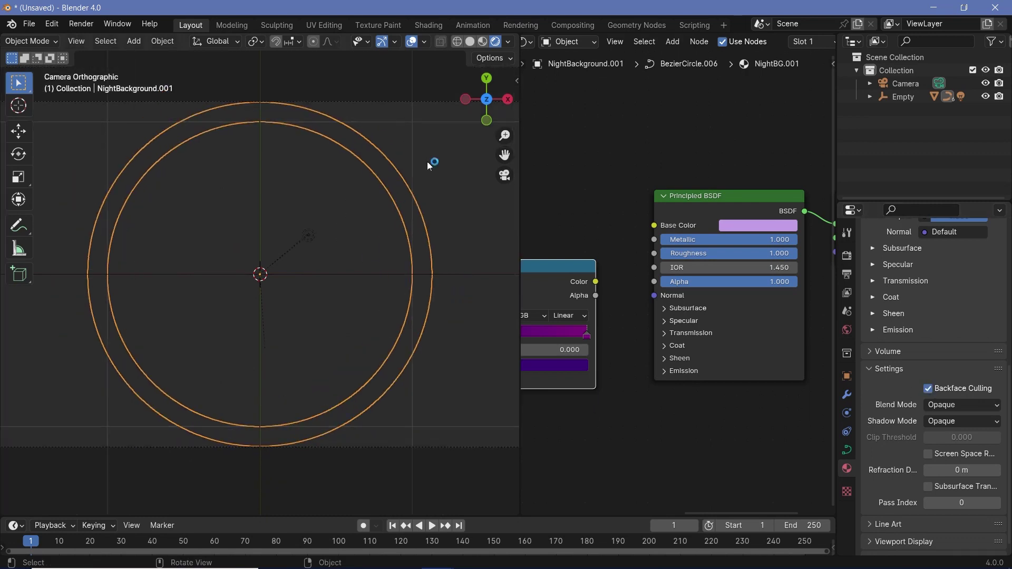
click(412, 42)
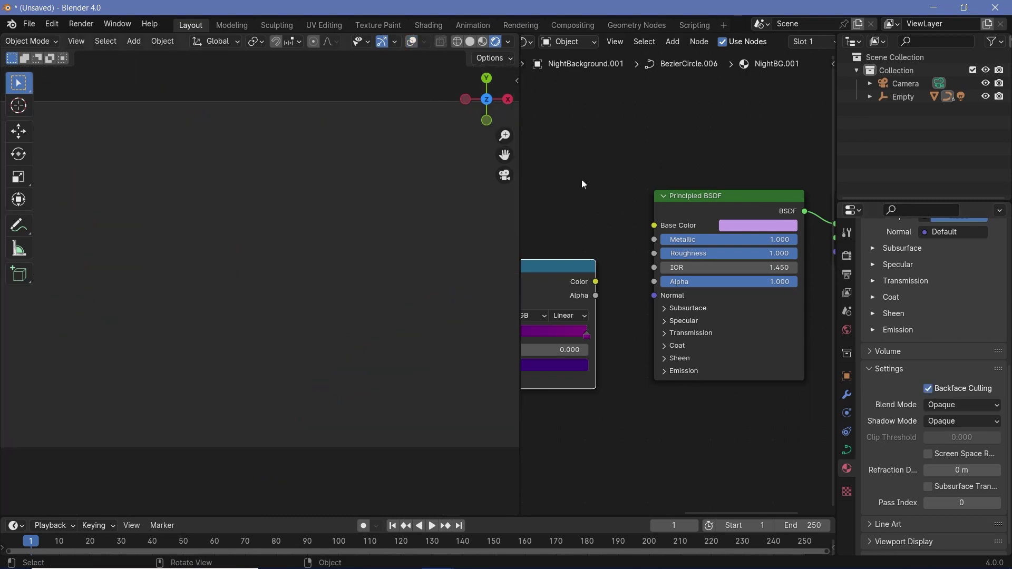
click(903, 96)
text(ry90)
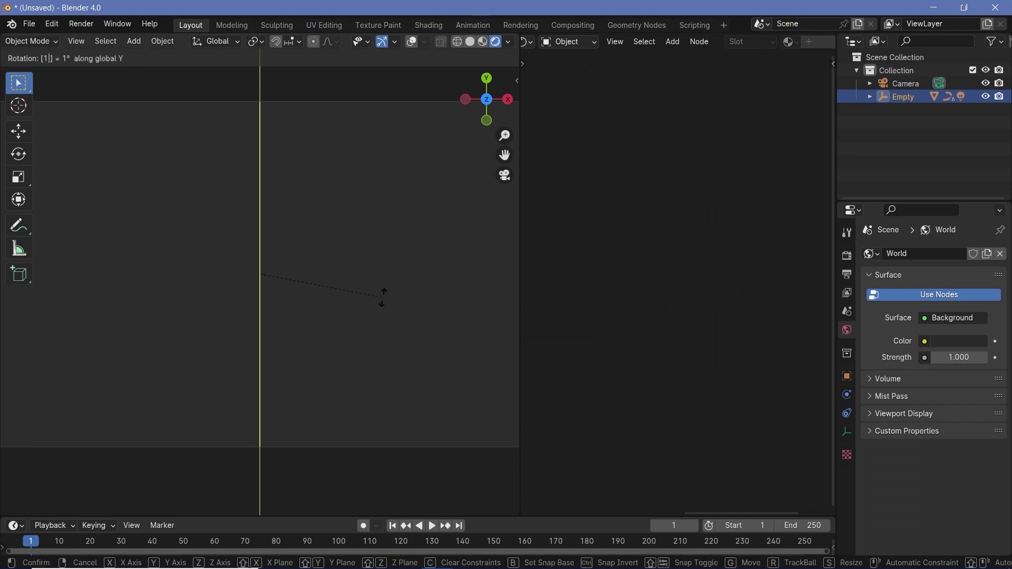
key(Return)
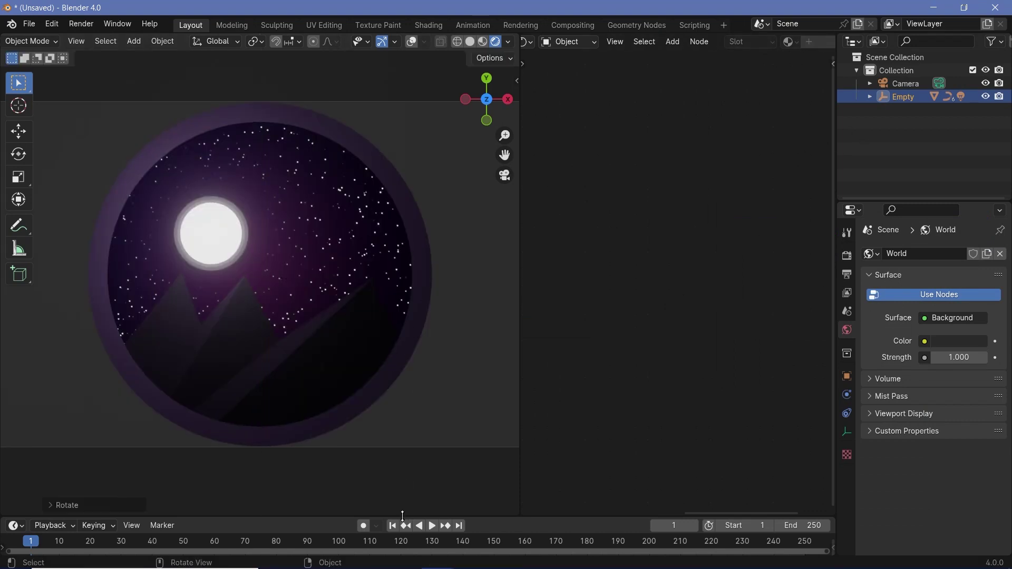
Set the output frame rate to 30 fps and the end frame of the animation to 150.
drag(403, 515, 403, 496)
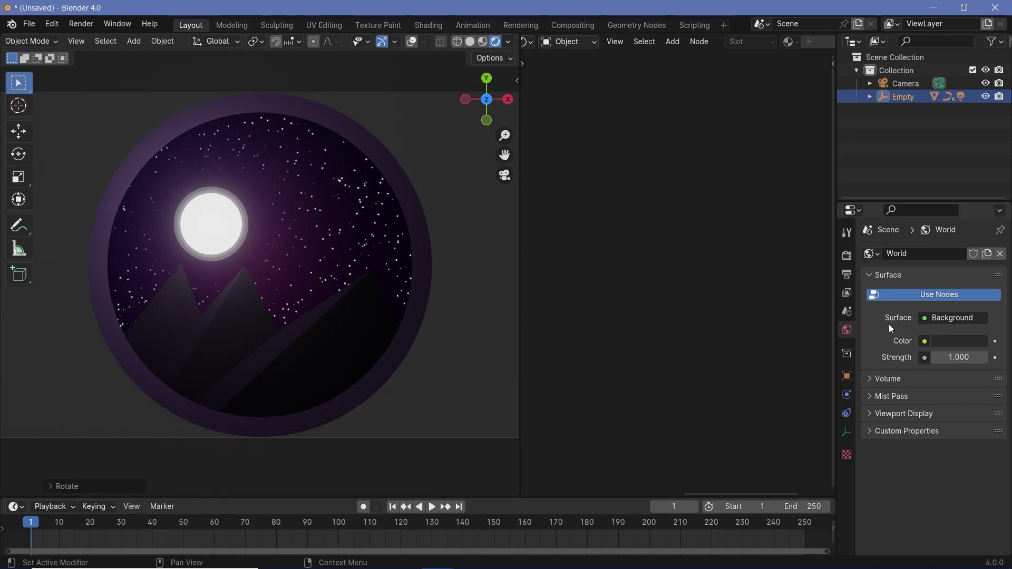
click(846, 275)
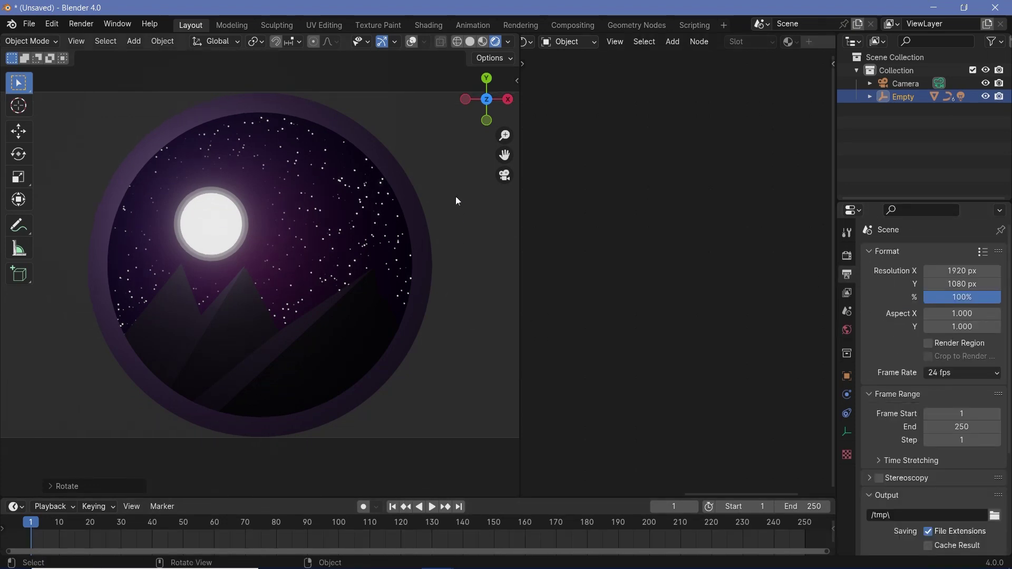
click(934, 374)
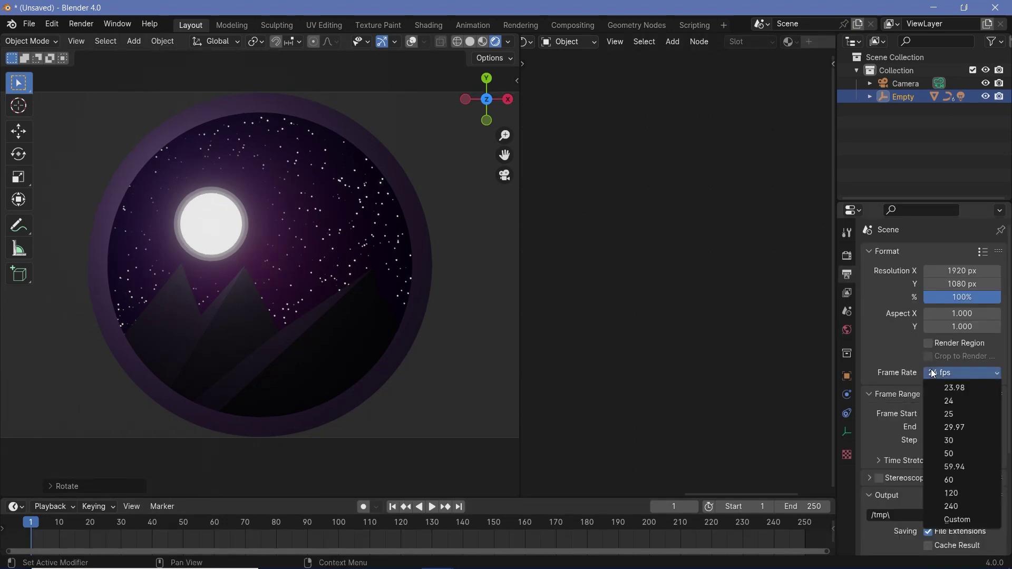
click(956, 441)
click(964, 428)
text(150)
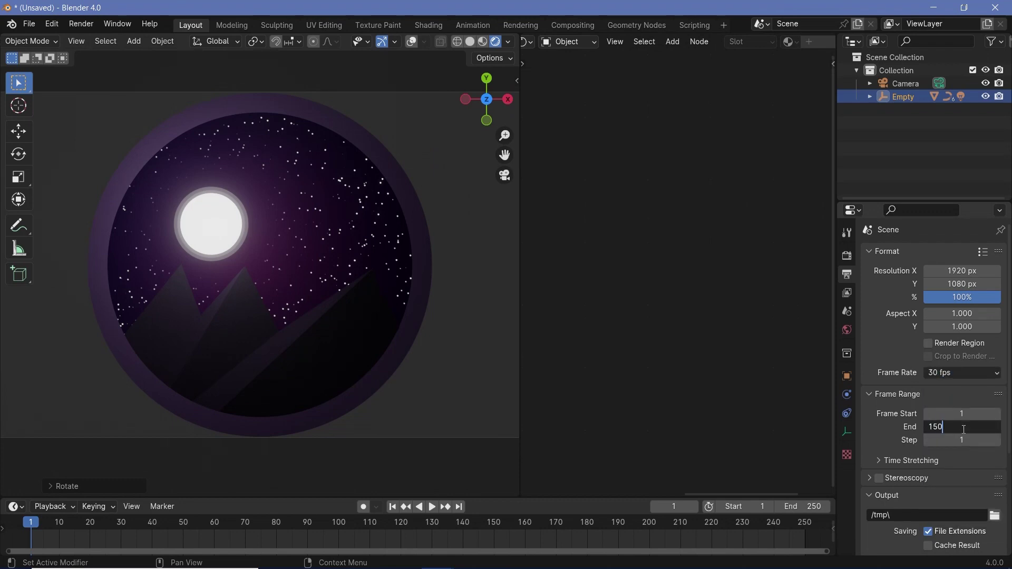
key(Return)
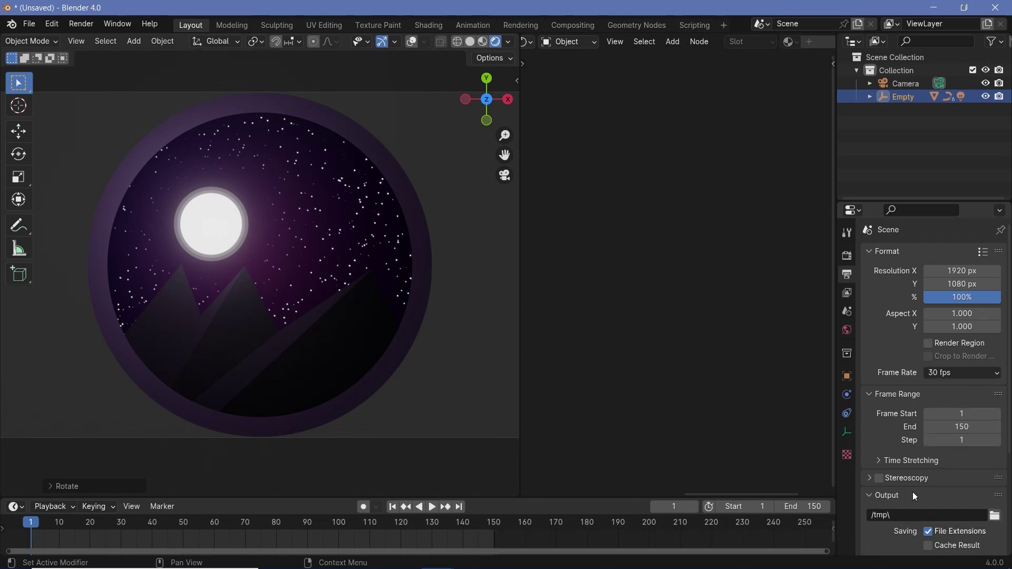
Set the output path to // and the output file format to FFmpeg Video.
click(897, 514)
text(//)
key(Return)
scroll(902, 502, down, 5)
click(941, 420)
click(952, 482)
Set the video encoding container to MPEG-4 and the output quality to Perceptually Lossless.
click(900, 513)
click(937, 531)
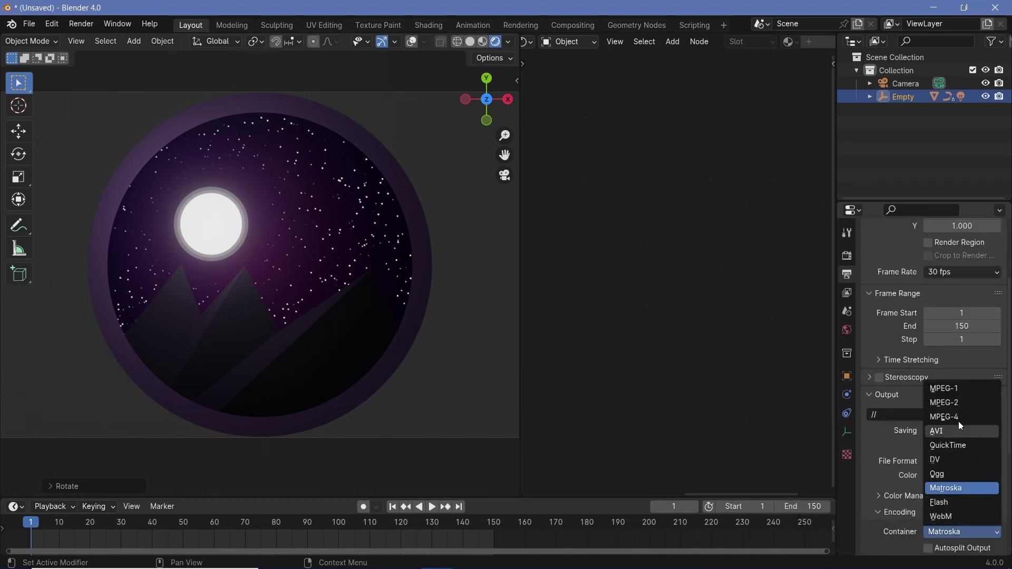
click(957, 418)
scroll(950, 472, down, 5)
click(953, 500)
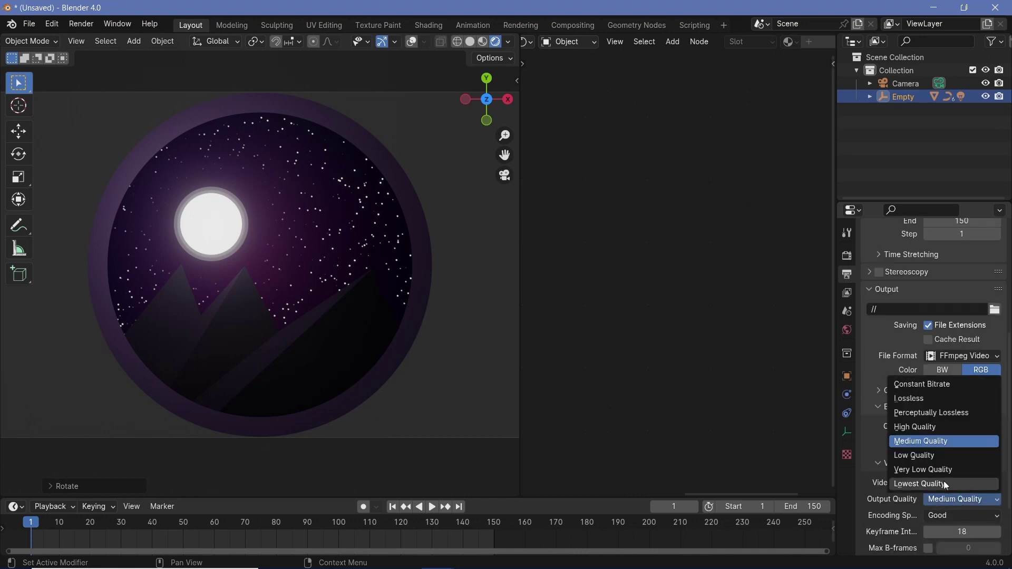
click(938, 413)
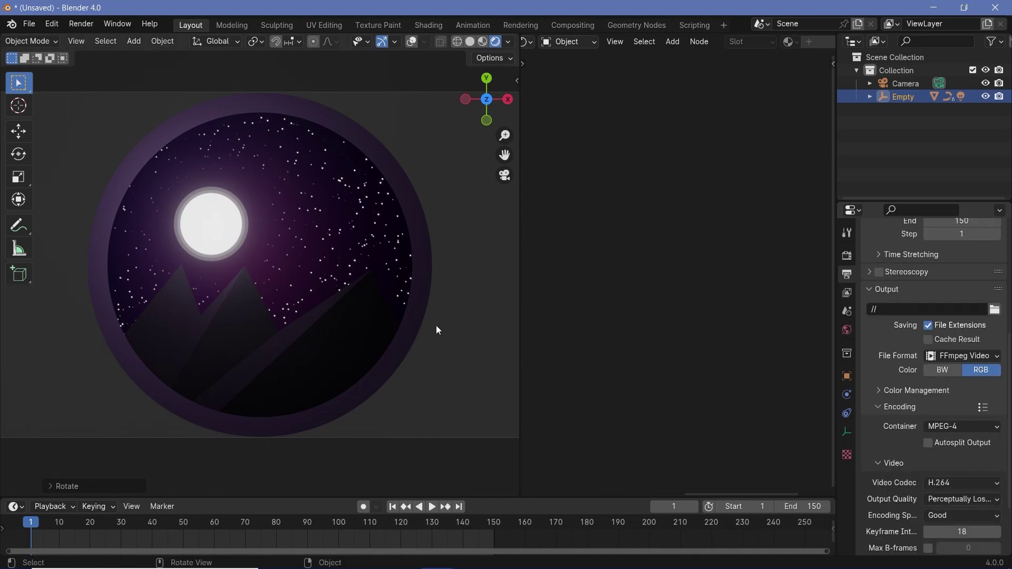
Insert a rotation keyframe on the Empty at frame 0.
key(Left)
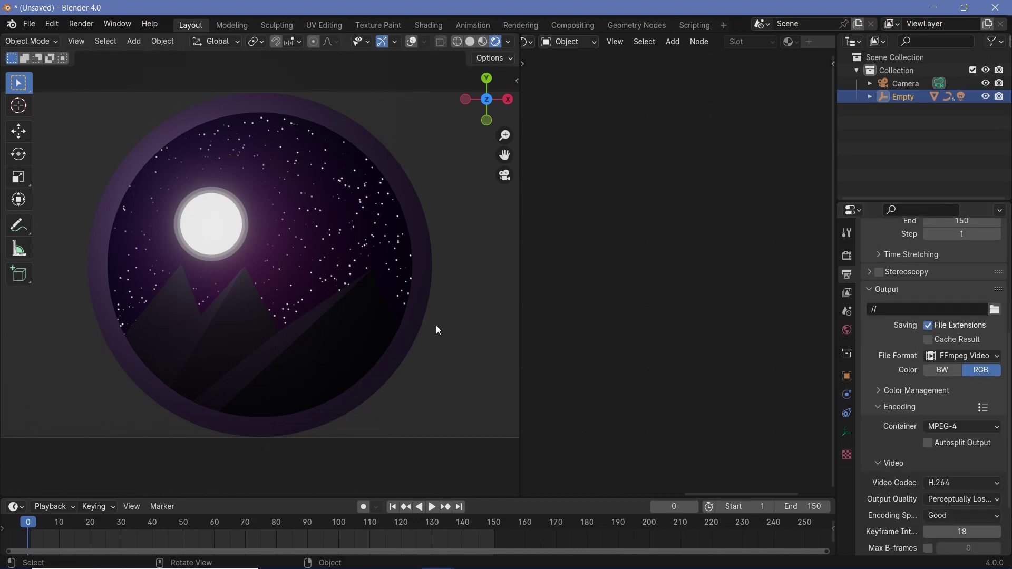
click(883, 99)
key(i)
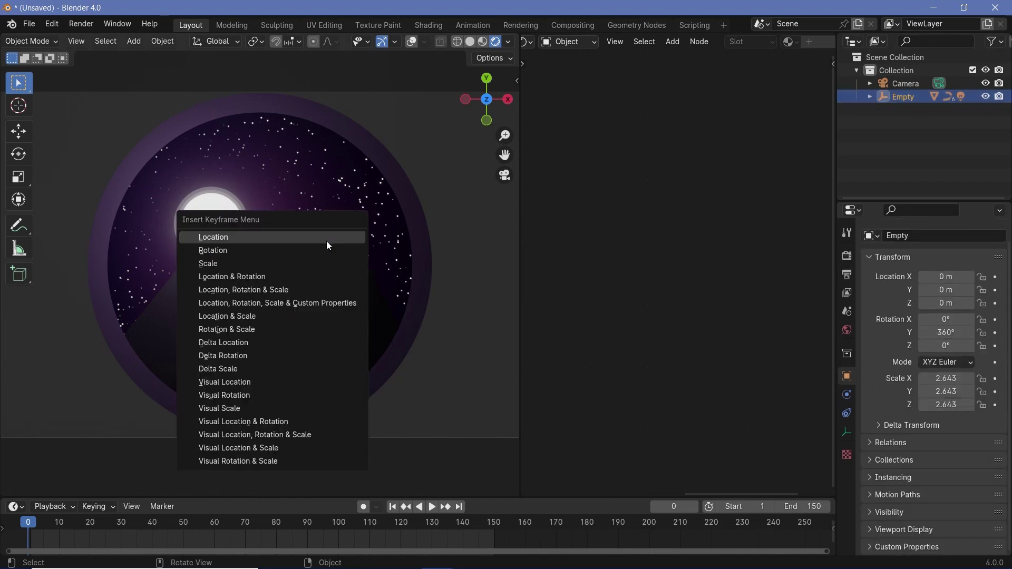
click(318, 250)
Rotate the Empty 360 degrees about the global Y axis at frame 150 and insert a rotation keyframe there.
key(shift+Right)
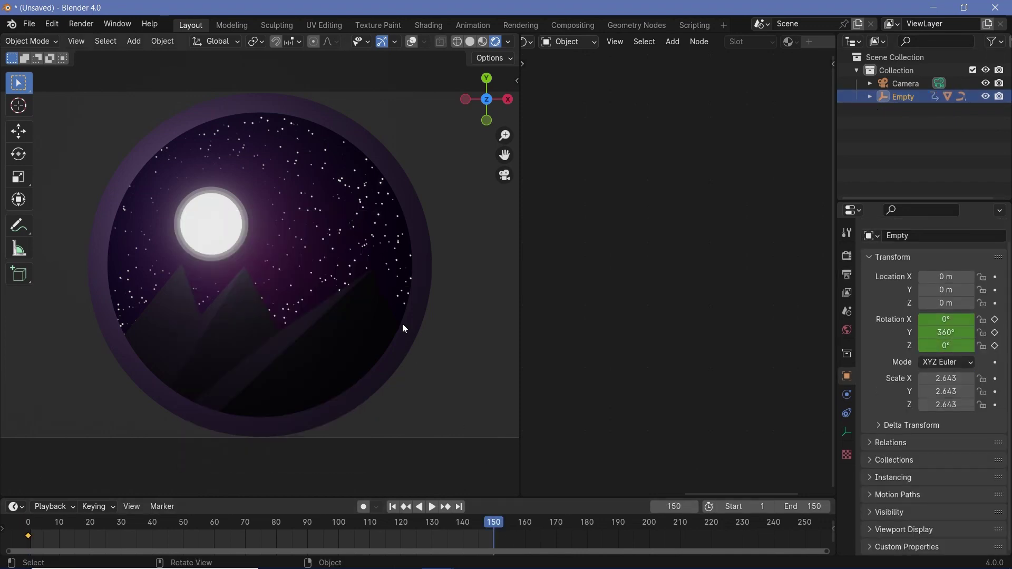
key(r)
text(y)
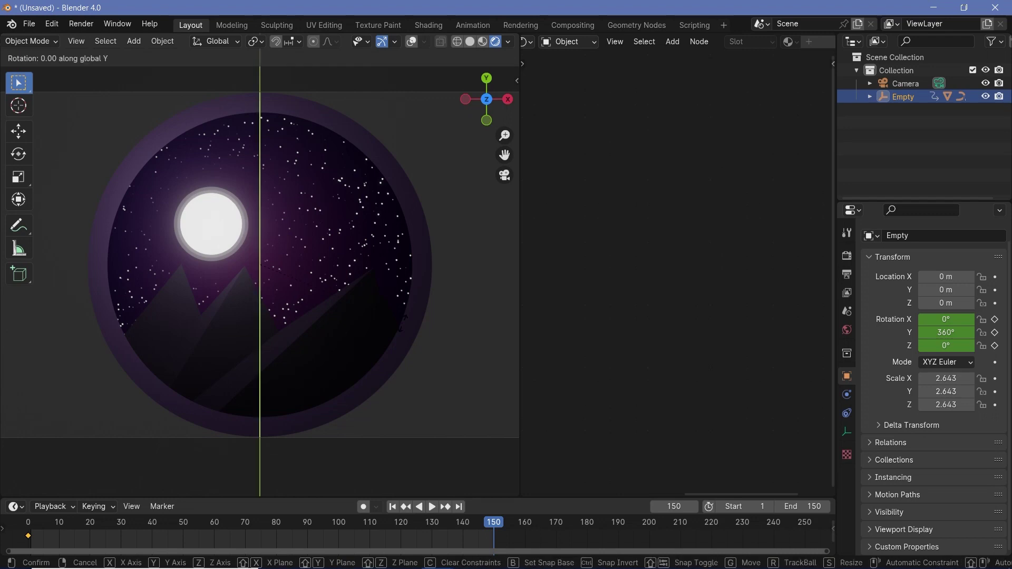
text(180)
key(BackSpace)
key(BackSpace)
key(BackSpace)
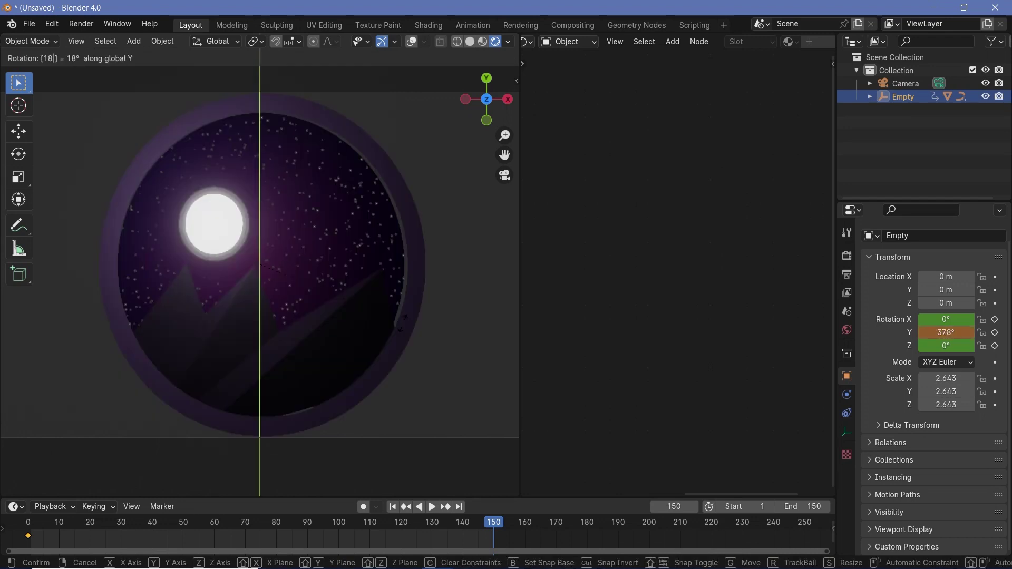
text(360)
key(Return)
key(i)
click(402, 323)
Set the Empty's keyframe interpolation to Linear and play the animation to check the rotation.
key(t)
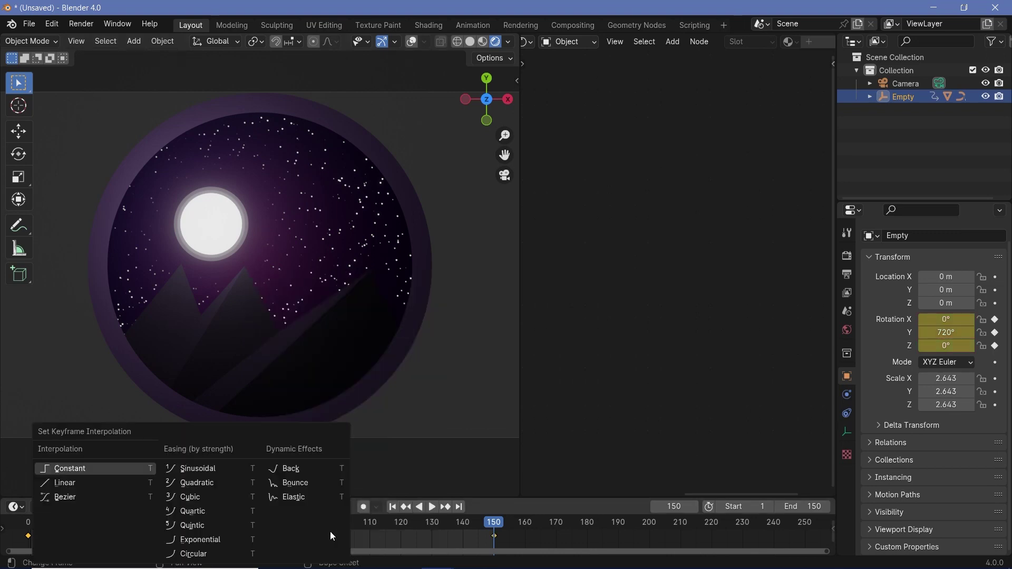
click(125, 486)
key(space)
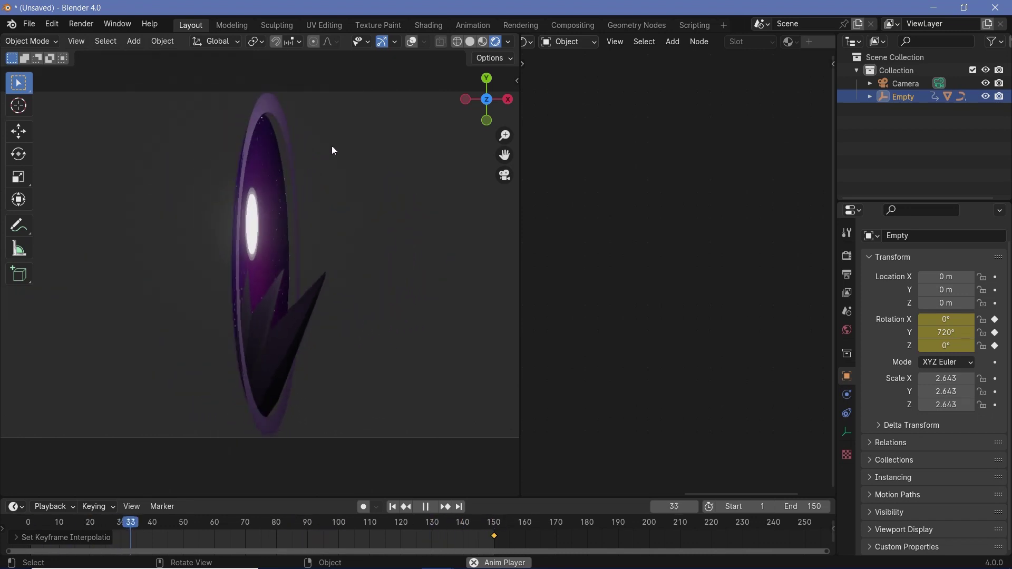
key(space)
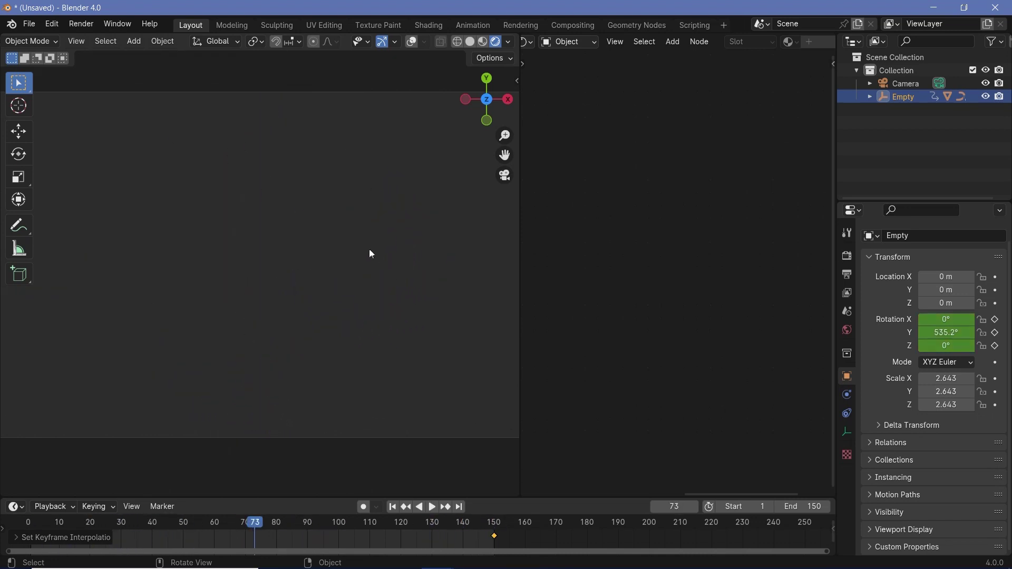
Move to frame 75 and add a Bezier circle curve.
key(Right)
key(Right)
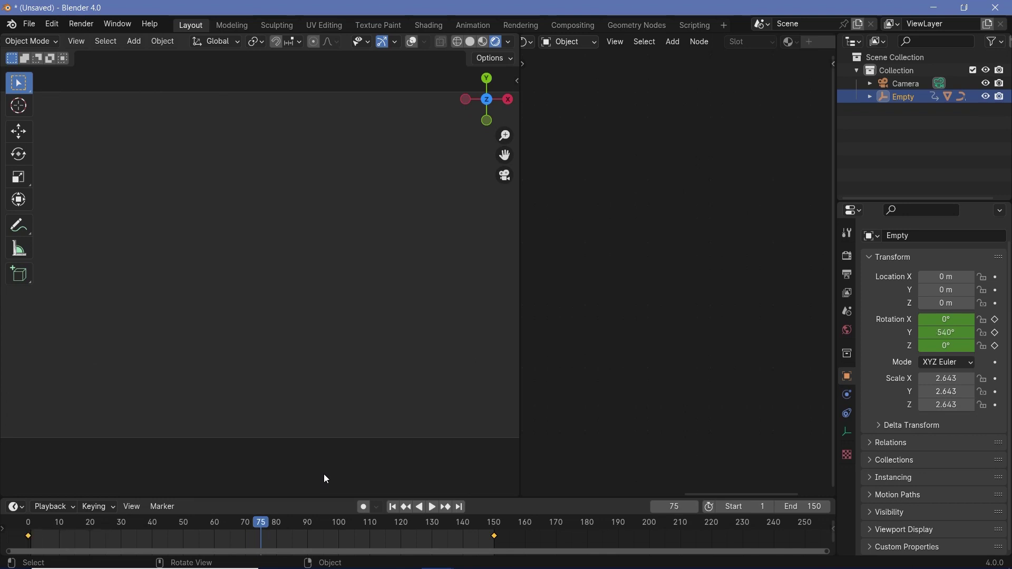
key(shift+a)
mouse_move(269, 288)
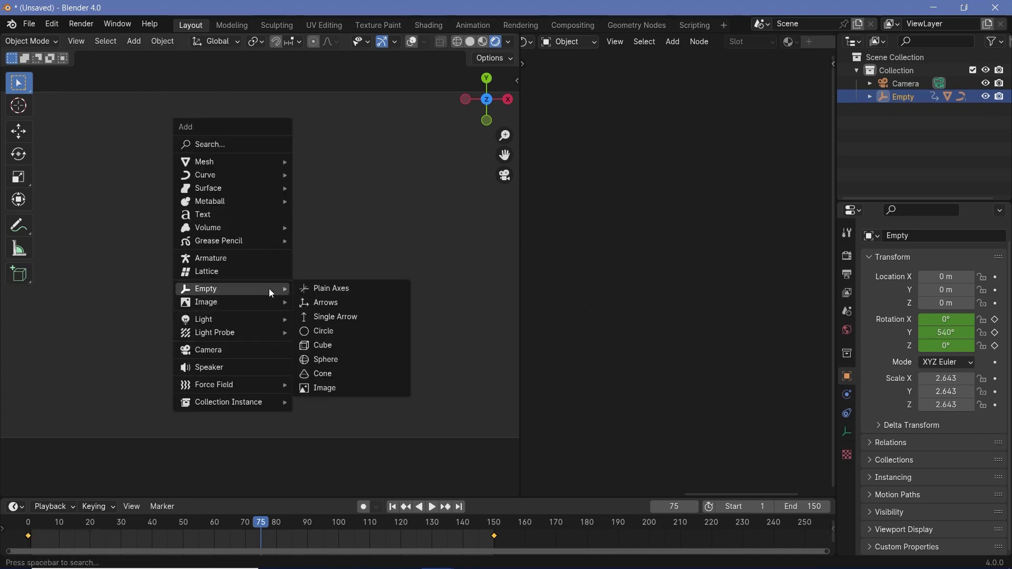
mouse_move(264, 175)
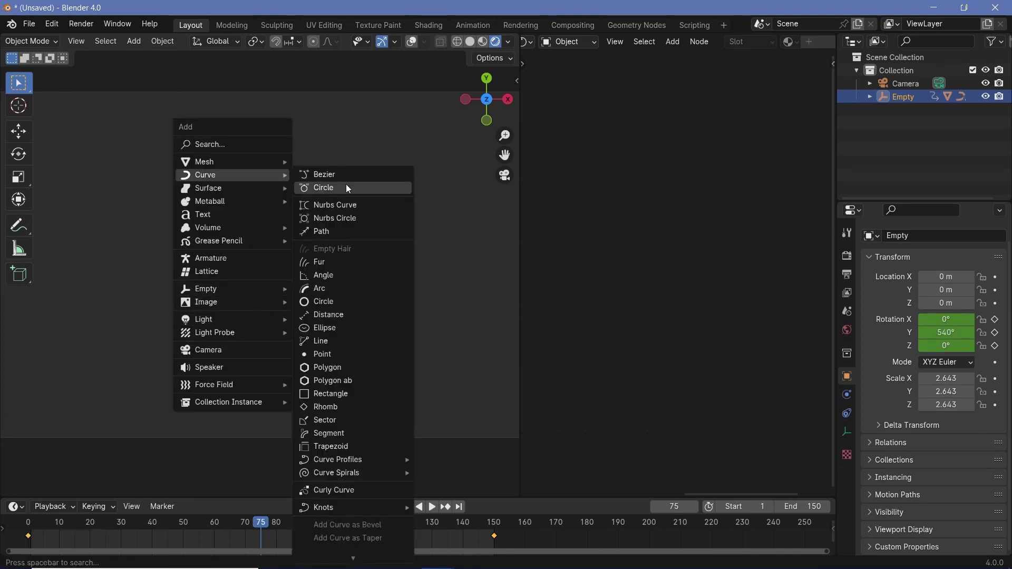
click(346, 187)
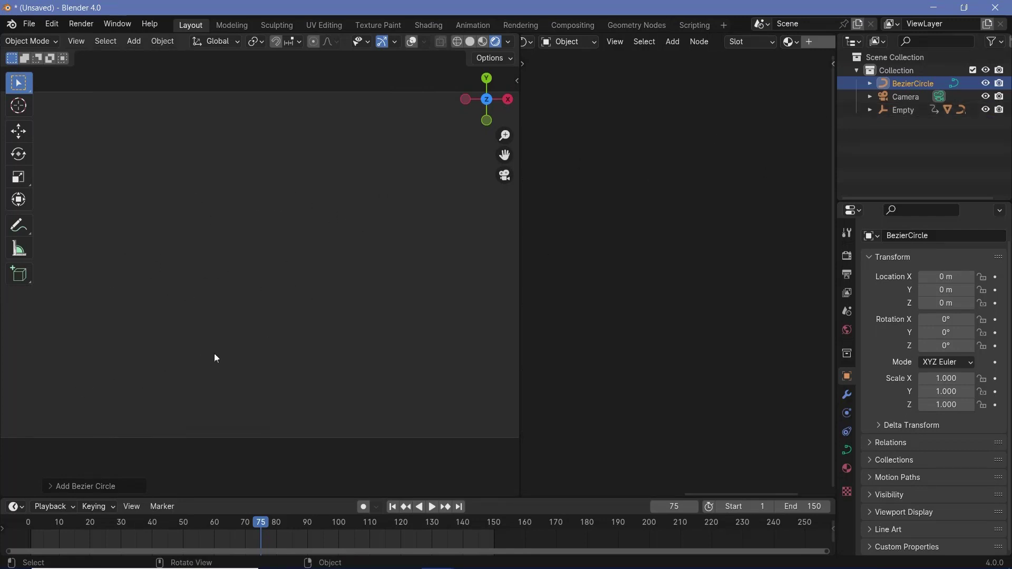
Return the timeline to frame 0 and duplicate the outer ring frame in place.
drag(469, 525, 401, 539)
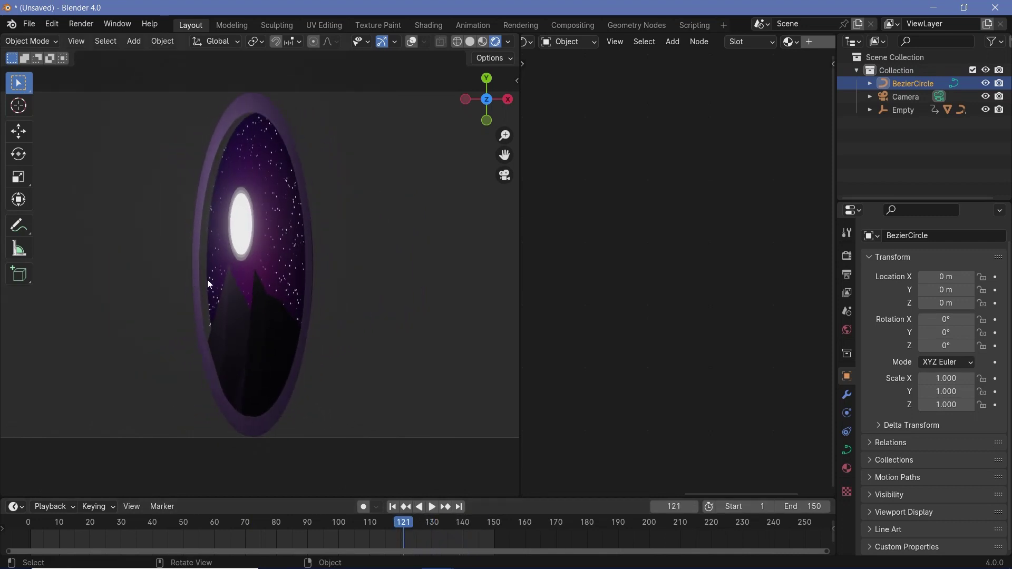
drag(404, 526, 488, 547)
key(ctrl+z)
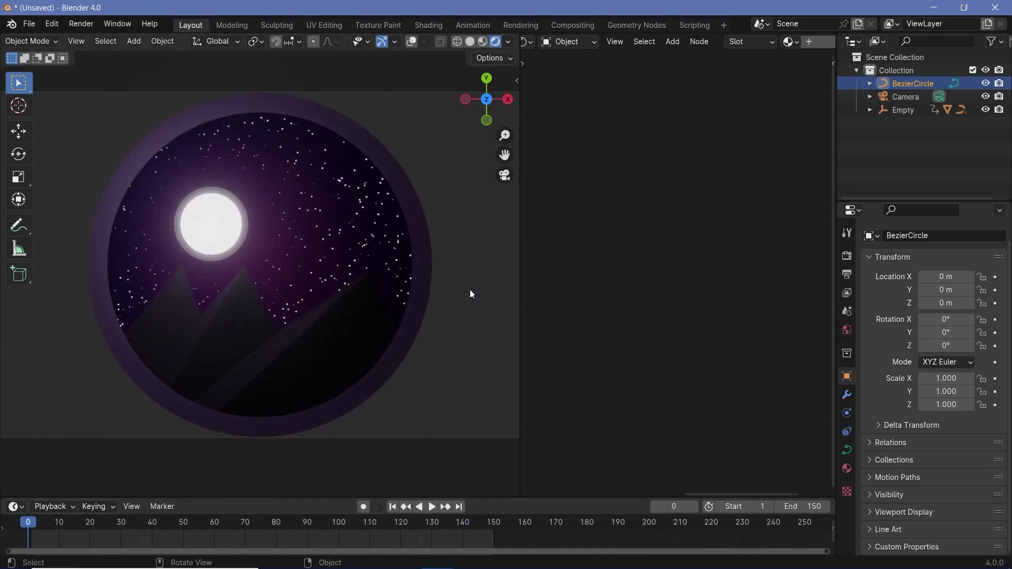
click(413, 329)
key(shift+d)
key(Escape)
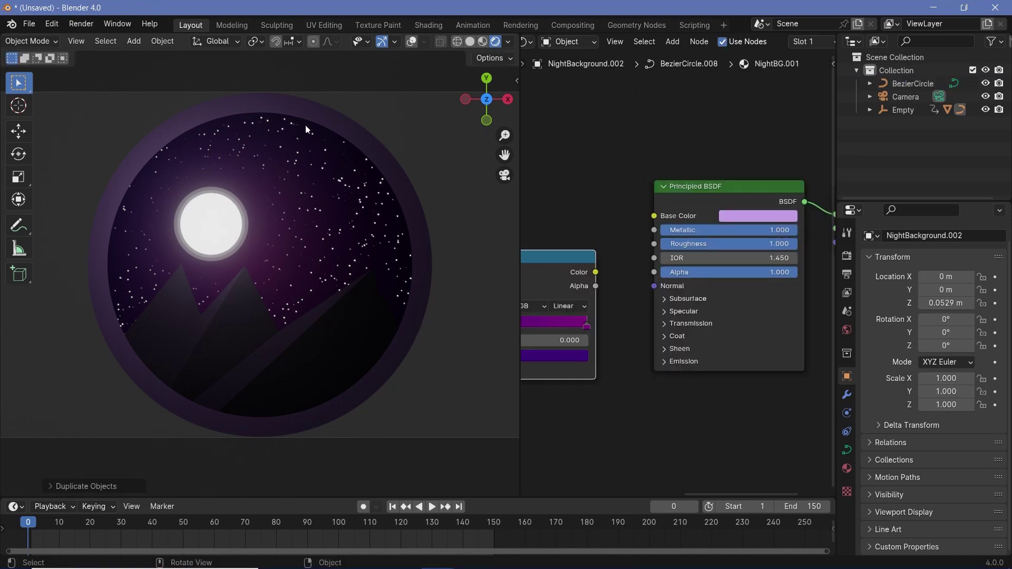
Show the viewport overlays and scale the duplicated ring's outer circle by 1.1 in Edit Mode.
key(shift+alt+z)
key(ctrl+Tab)
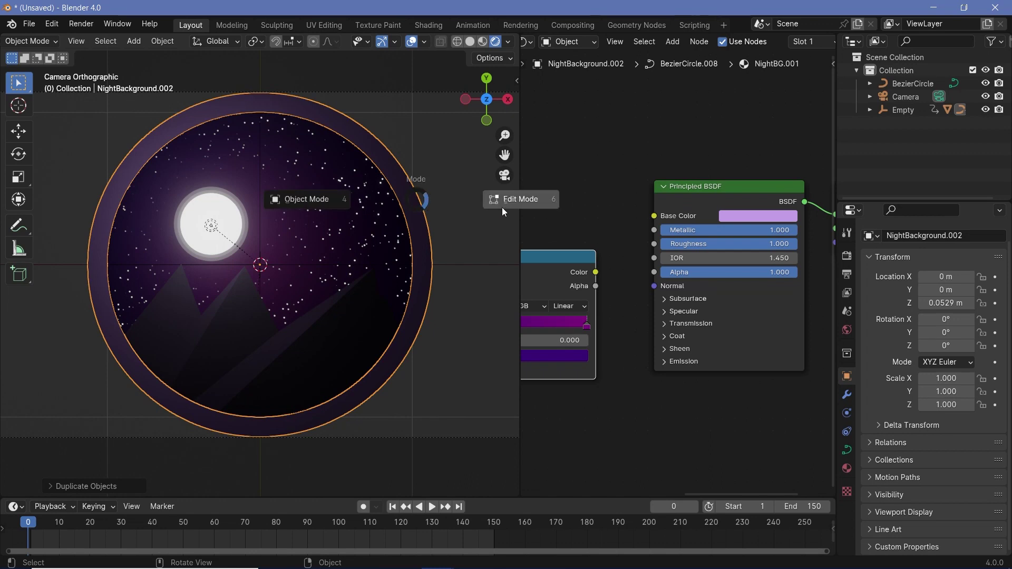
click(502, 207)
text(s1.1)
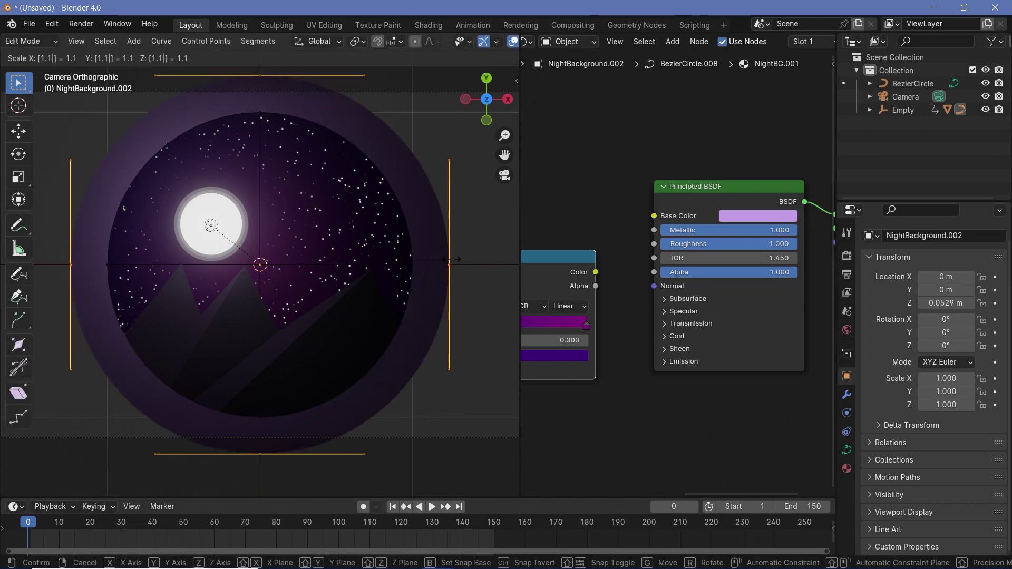
key(Return)
Select the points of the duplicated ring's inner circle, enlarge it slightly, and return to Object Mode.
click(421, 259)
shift+click(268, 415)
shift+click(109, 269)
shift+click(253, 112)
key(ctrl+Tab)
click(222, 171)
Clear the duplicated ring's location and set its geometry extrusion to 0.22 m.
mouse_move(334, 306)
middle_down()
mouse_move(314, 216)
mouse_move(310, 309)
mouse_move(312, 261)
mouse_move(329, 303)
middle_up()
key(alt+g)
click(847, 450)
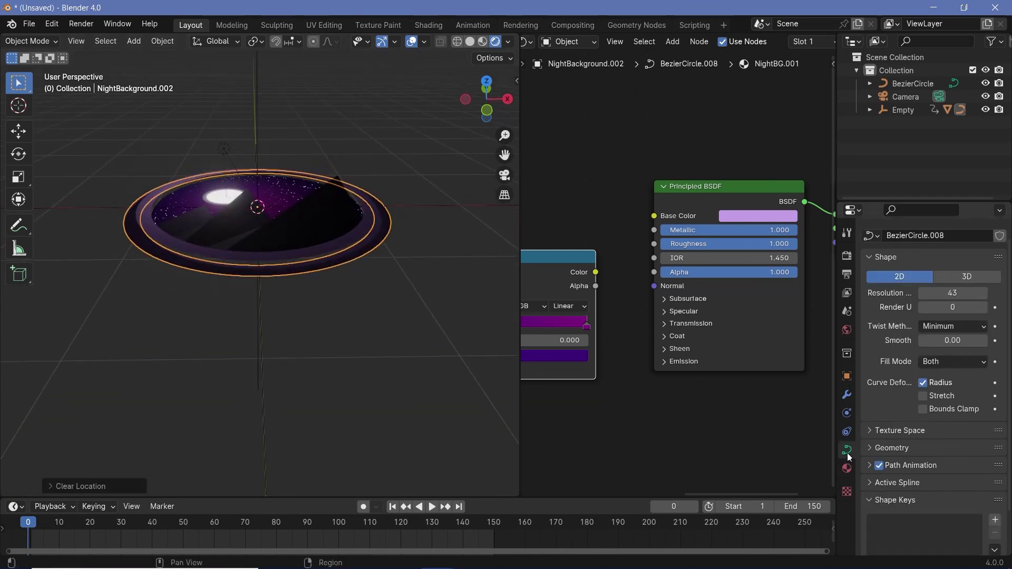
click(891, 448)
scroll(896, 447, down, 3)
drag(952, 403, 978, 403)
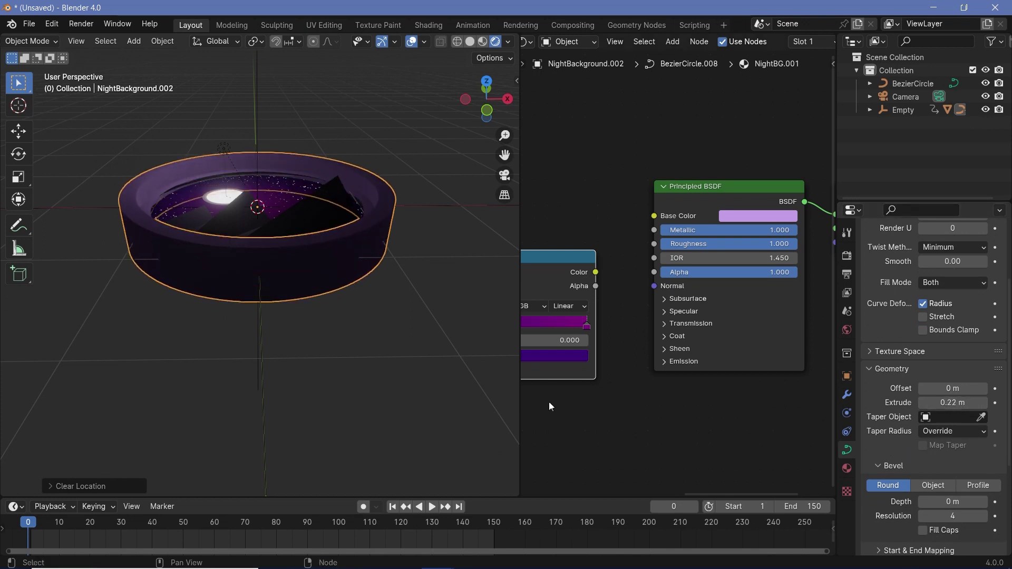
Return to the camera view without overlays and increase the camera's orthographic scale to 5.014.
key(KP_0)
click(415, 42)
scroll(429, 256, down, 2)
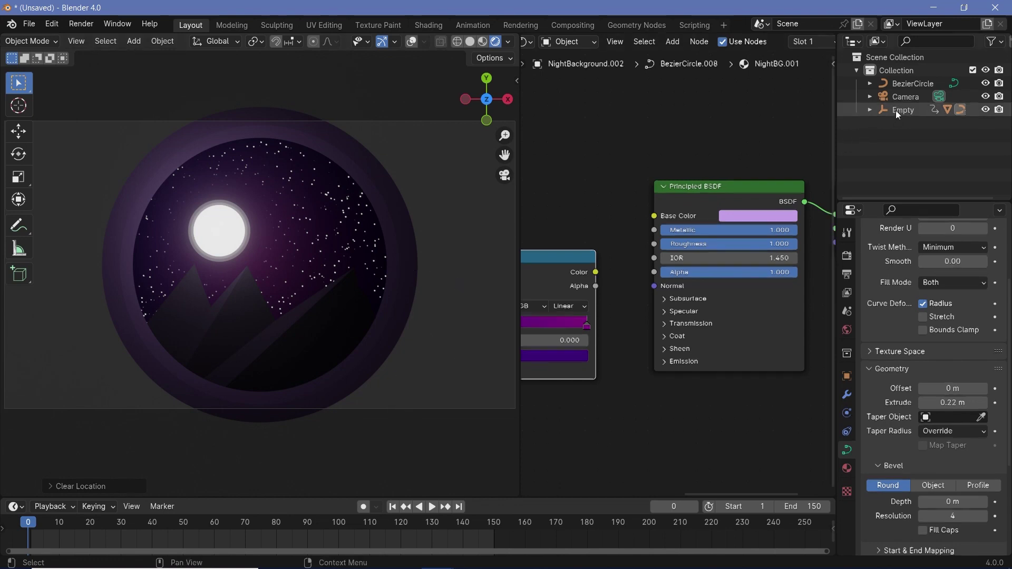
click(905, 96)
drag(951, 316, 975, 316)
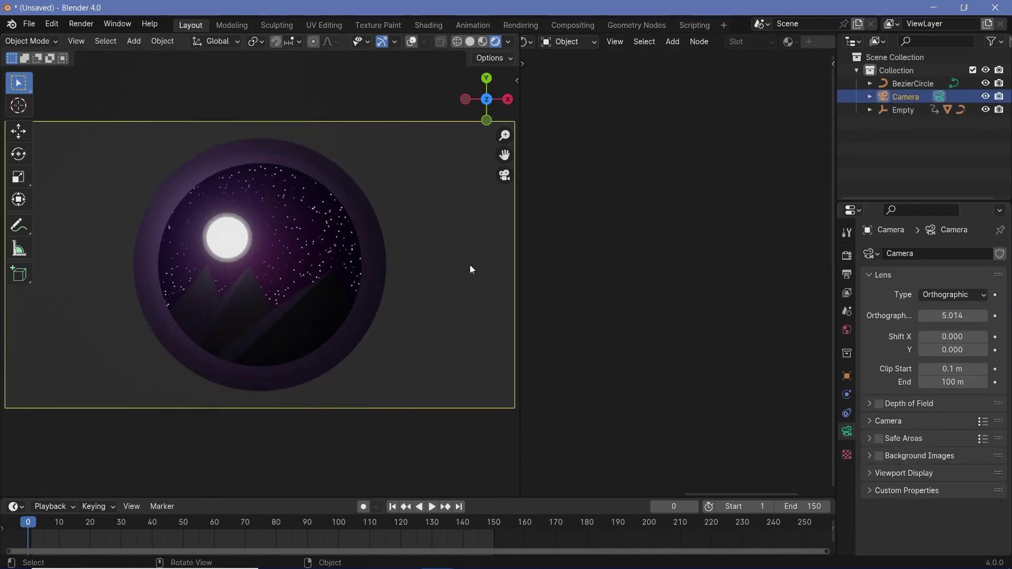
alt+scroll(364, 266, down, 20)
Play and scrub through the animation to examine the ring and night scene as they flip.
key(space)
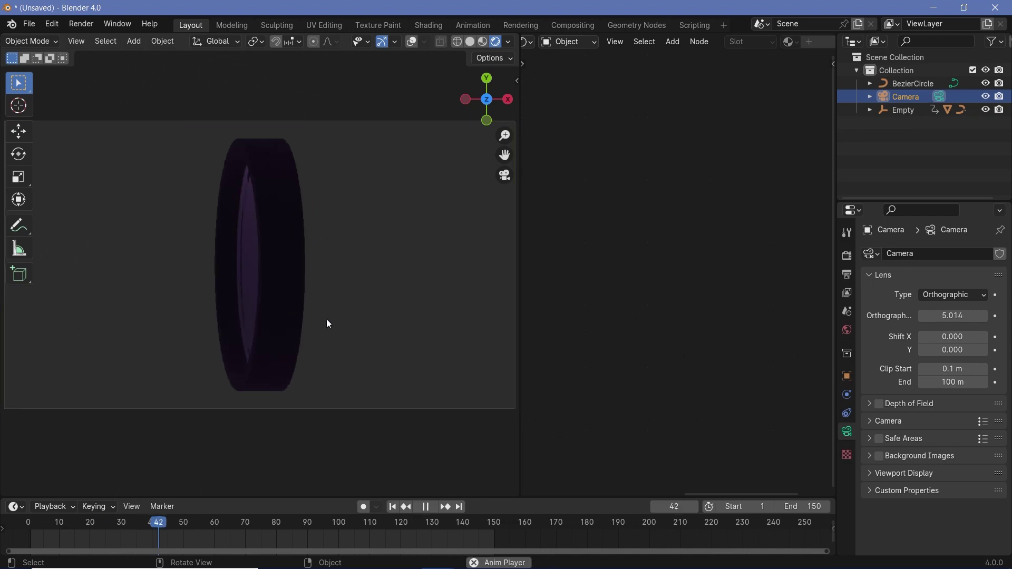
key(Escape)
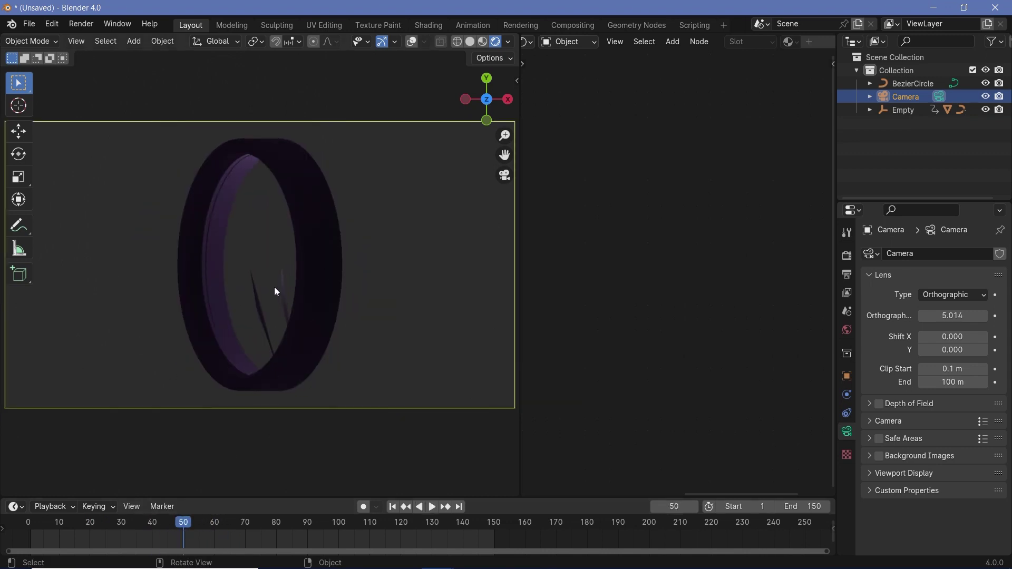
key(space)
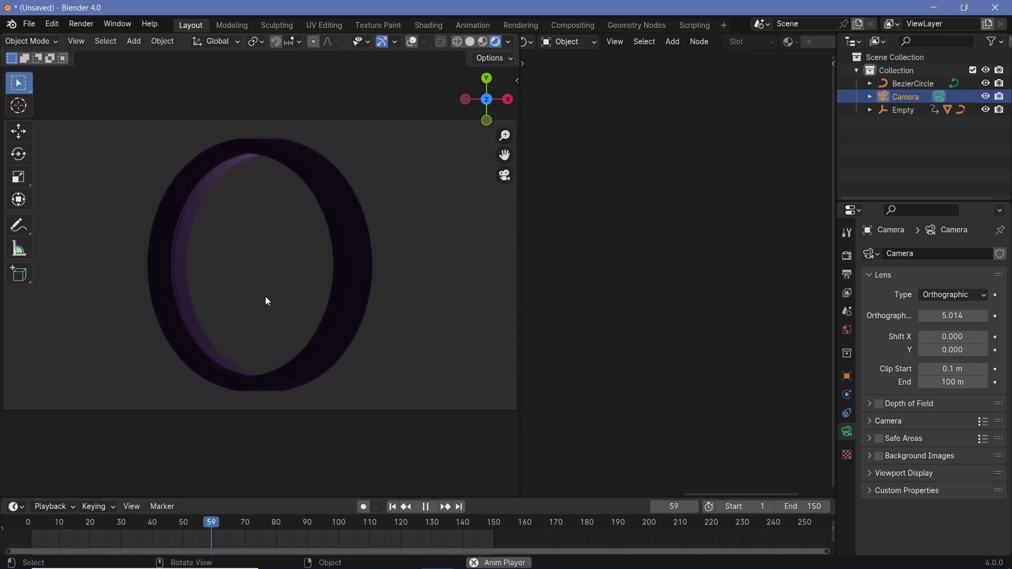
key(space)
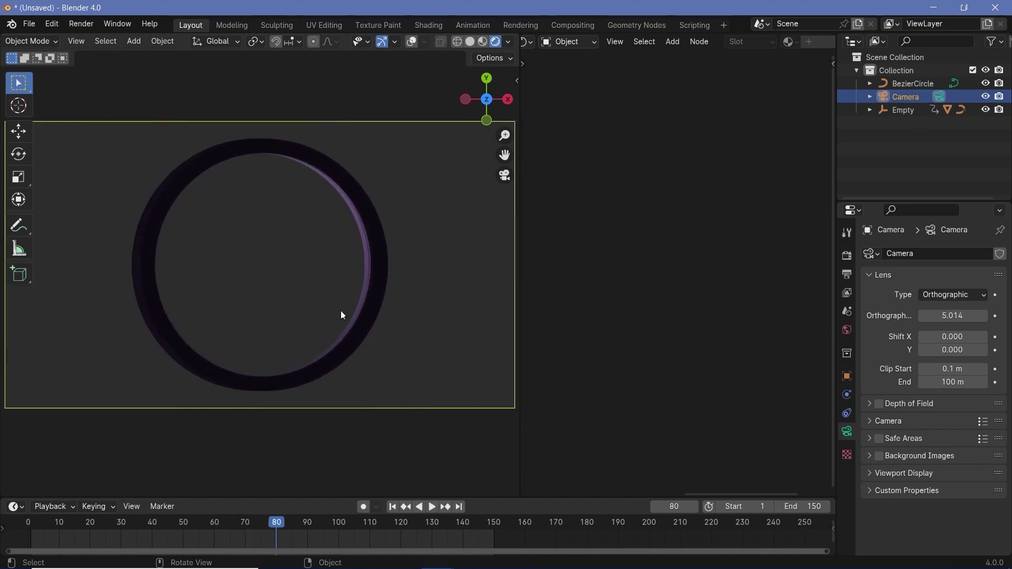
click(233, 526)
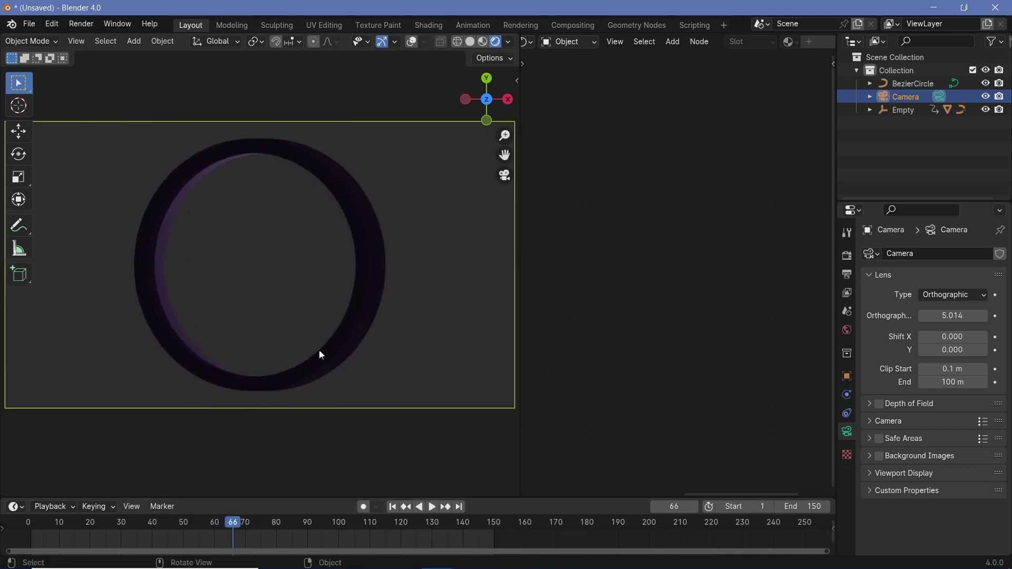
drag(223, 531, 202, 529)
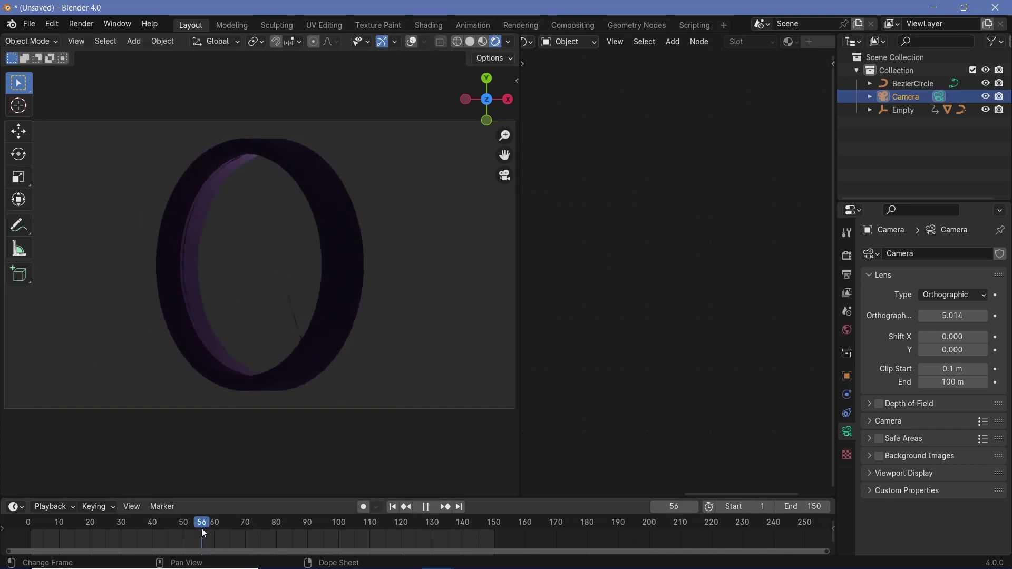
key(space)
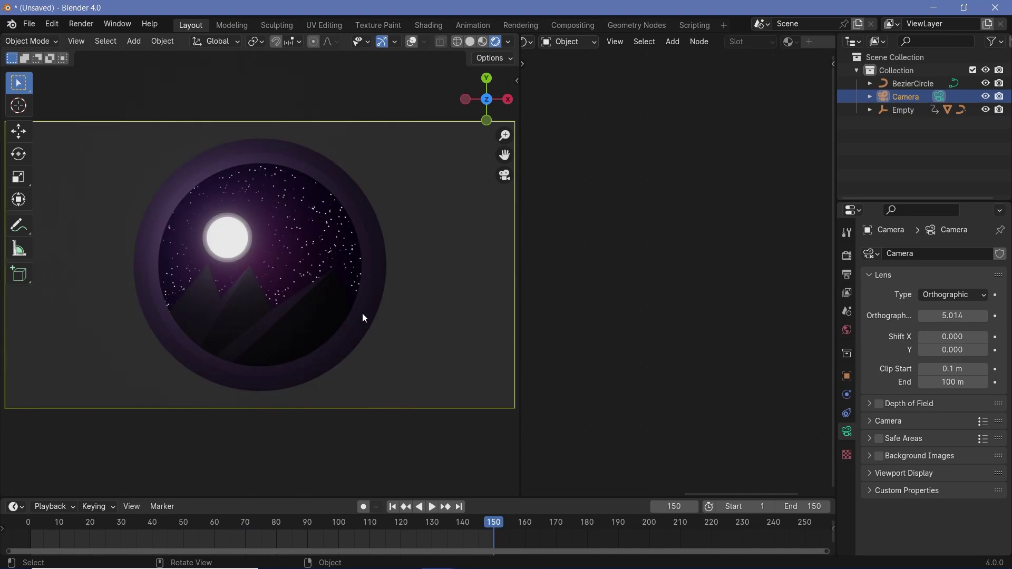
key(space)
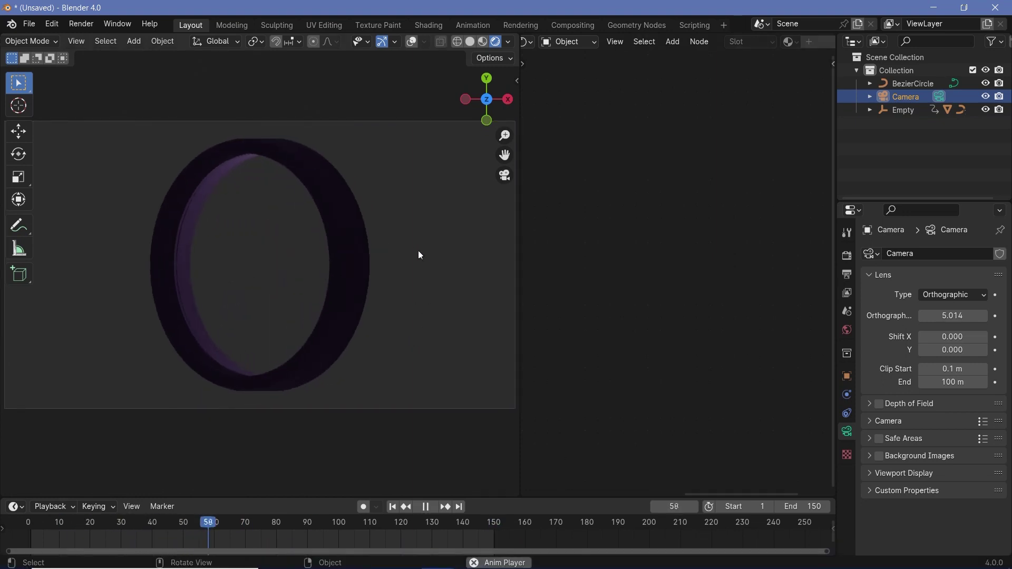
key(space)
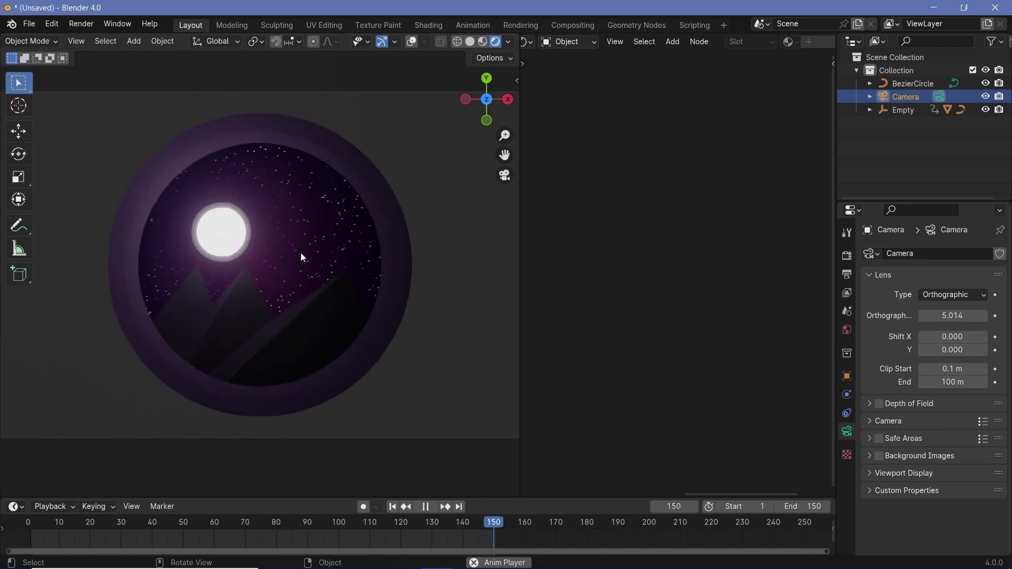
key(space)
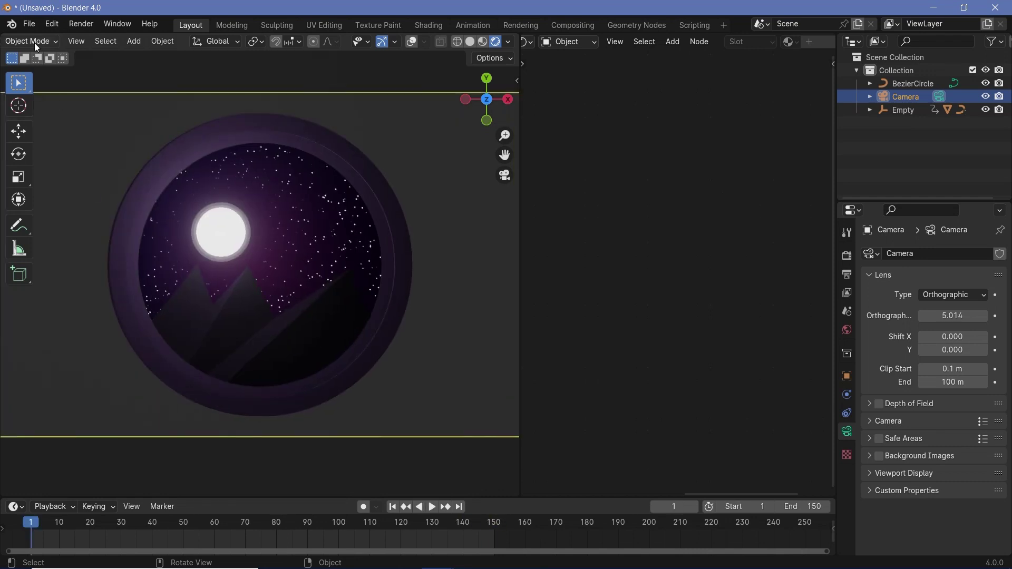
Start rendering the animation.
click(72, 26)
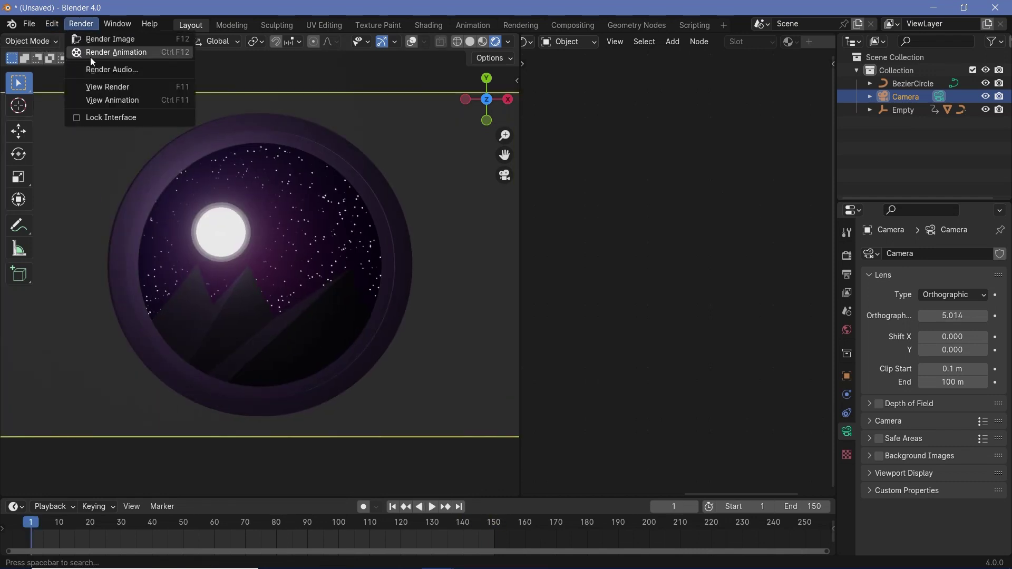